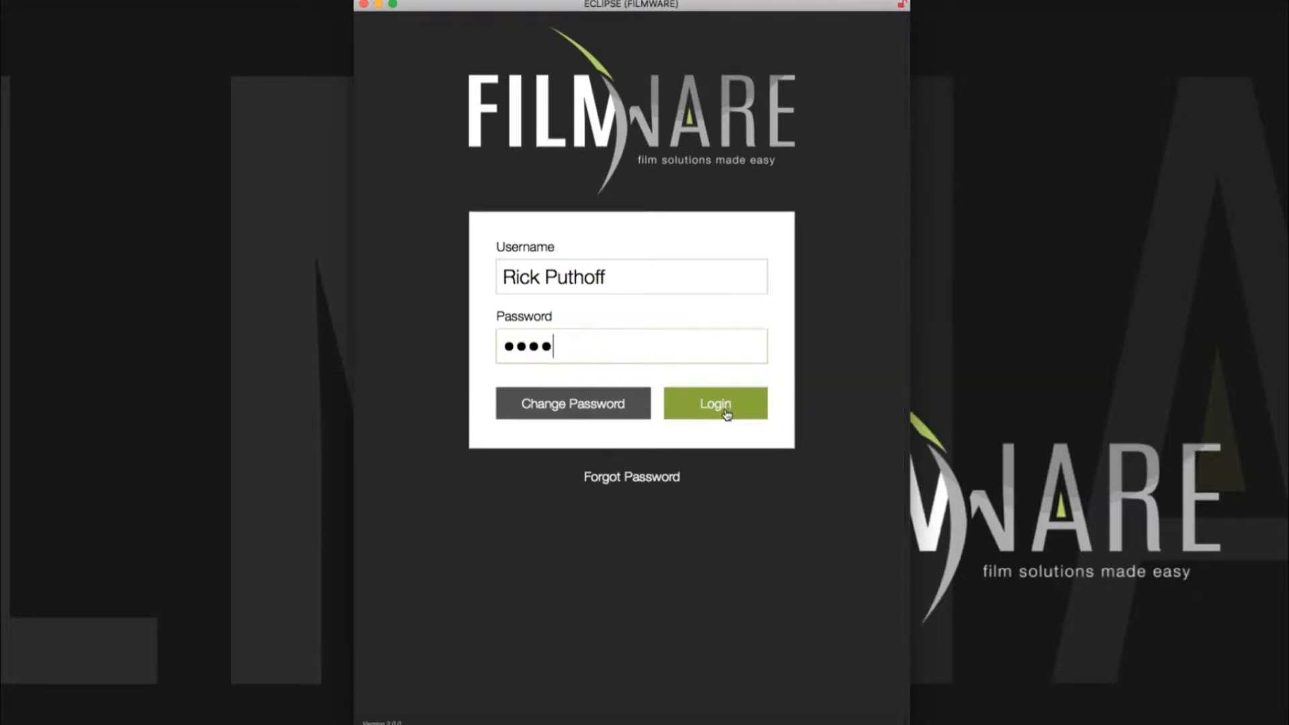
Step: Log in to Filmware with the existing account's password to reach the Dashboard
left_click(725, 411)
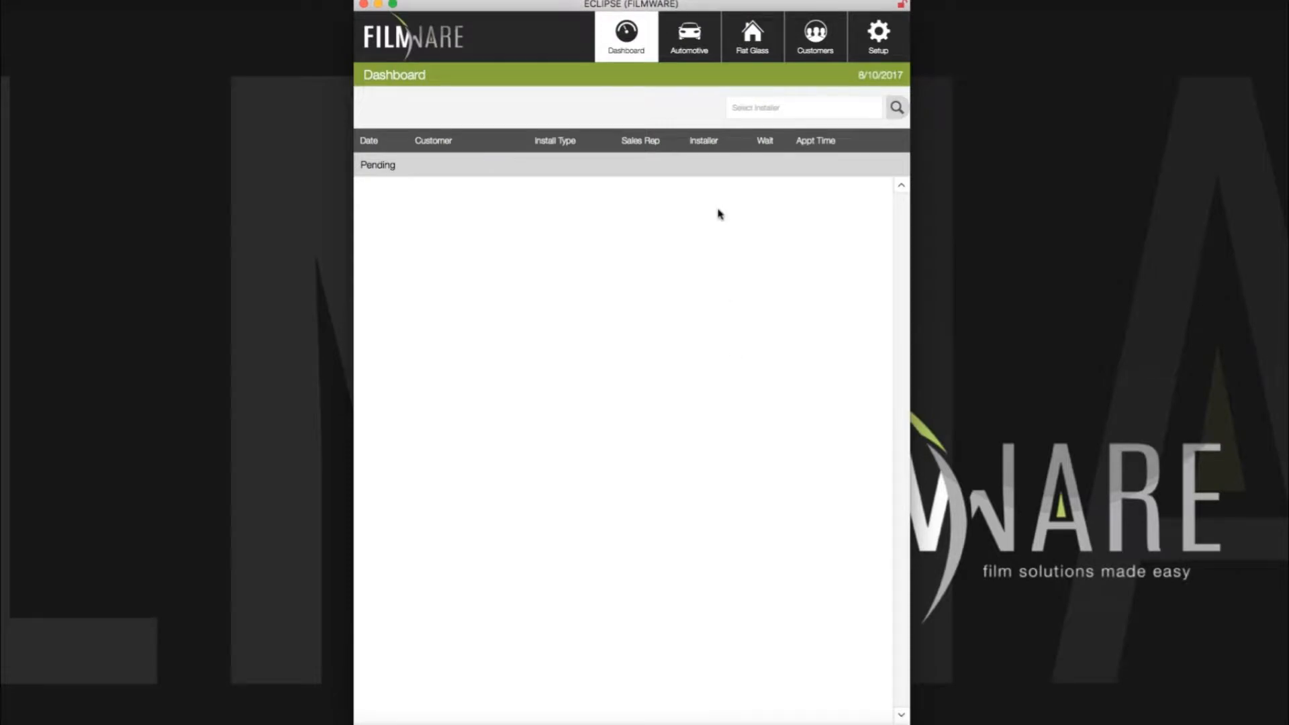
Step: View the first installer's record in Setup's User List, then return to Setup
left_click(879, 39)
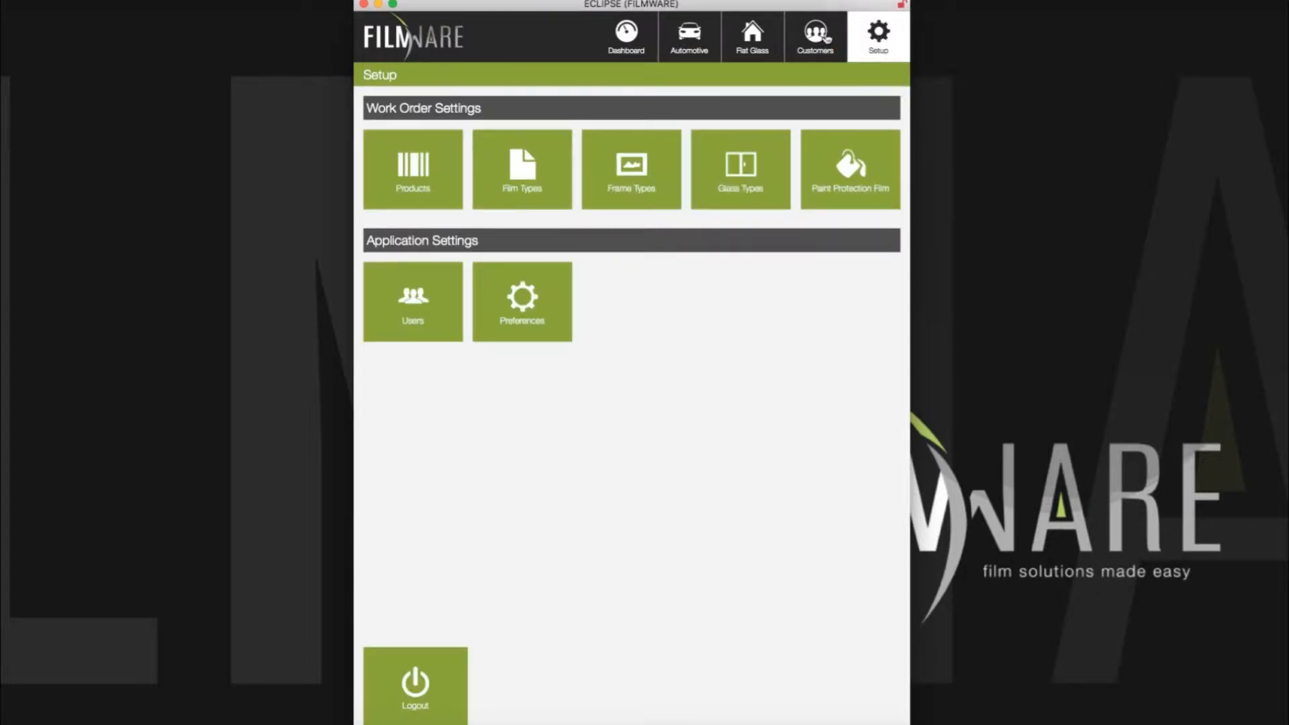
left_click(420, 301)
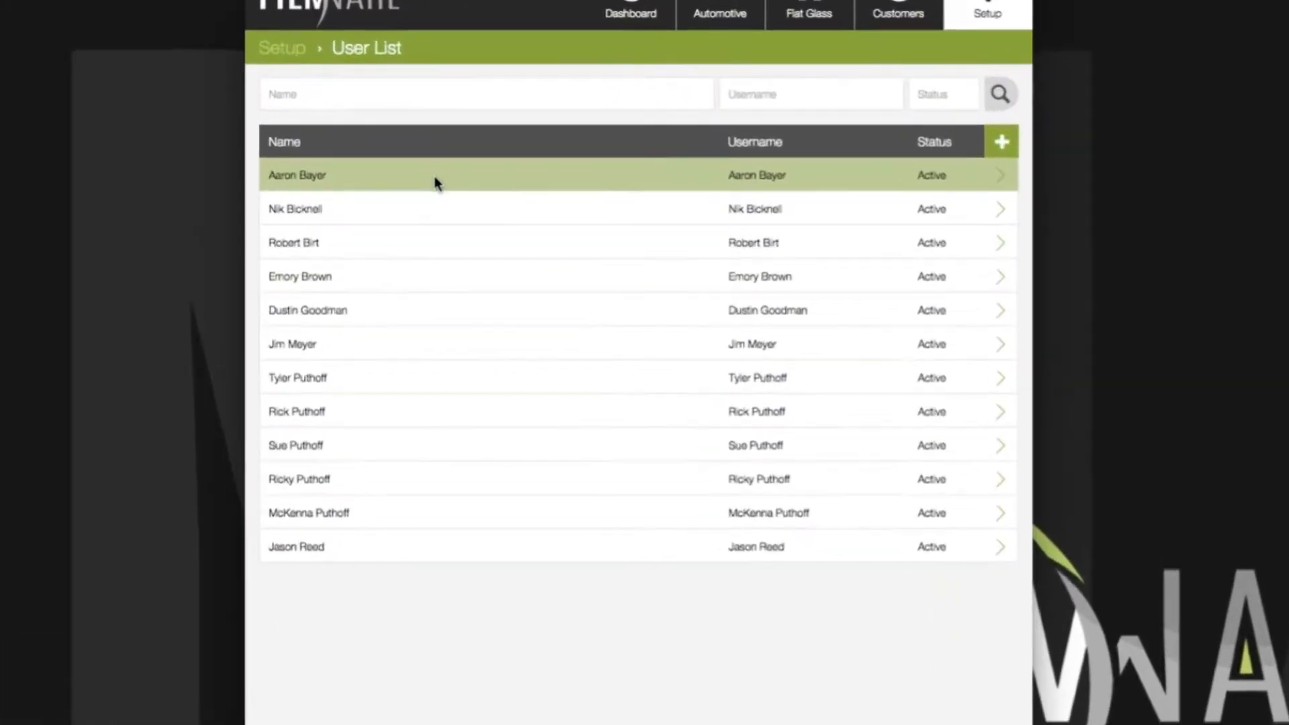
left_click(489, 171)
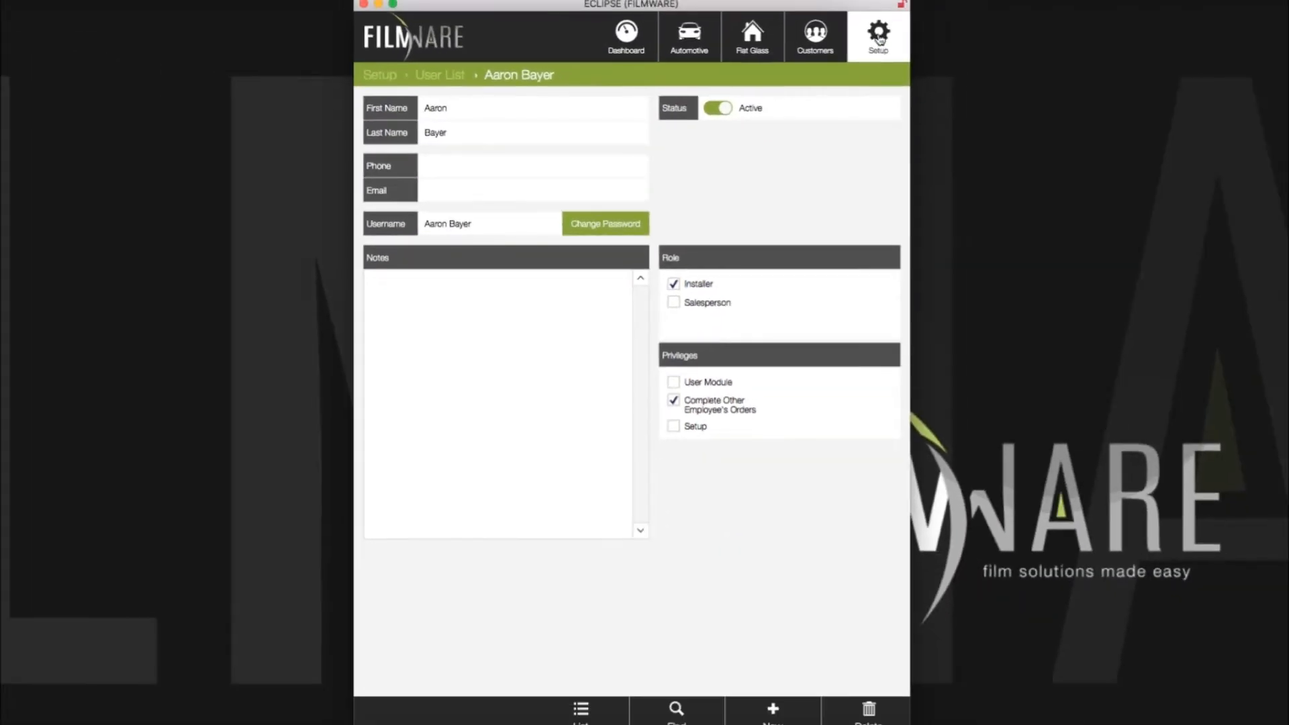
left_click(880, 39)
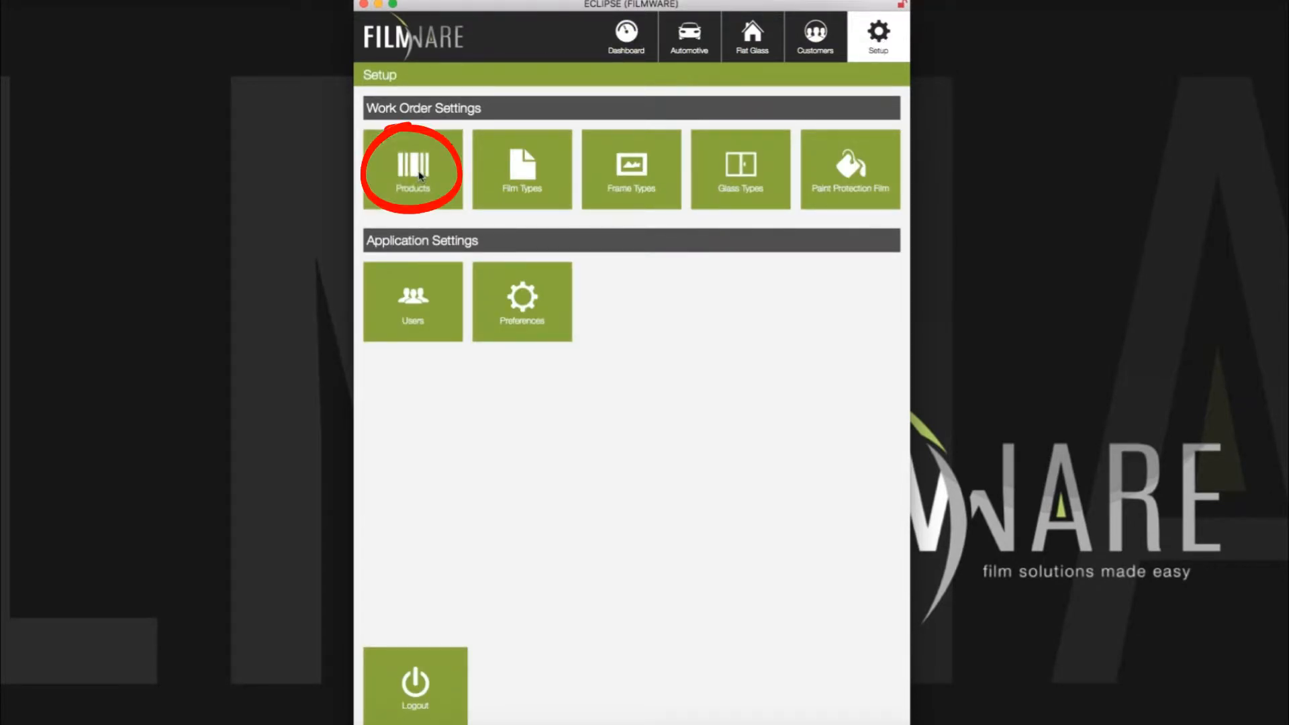
Step: Browse the Product List's products and prices, such as Panorama Hilite and SolarGard films
left_click(420, 176)
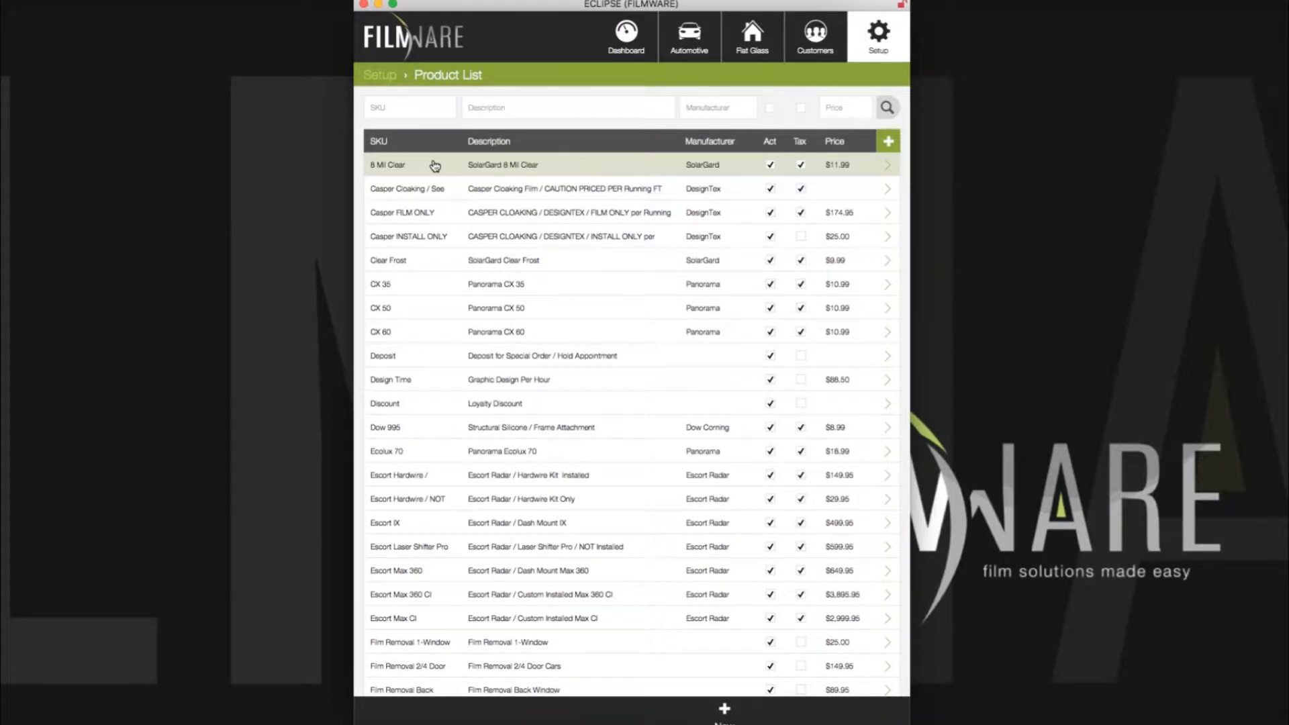
scroll(403, 181, "down", 10)
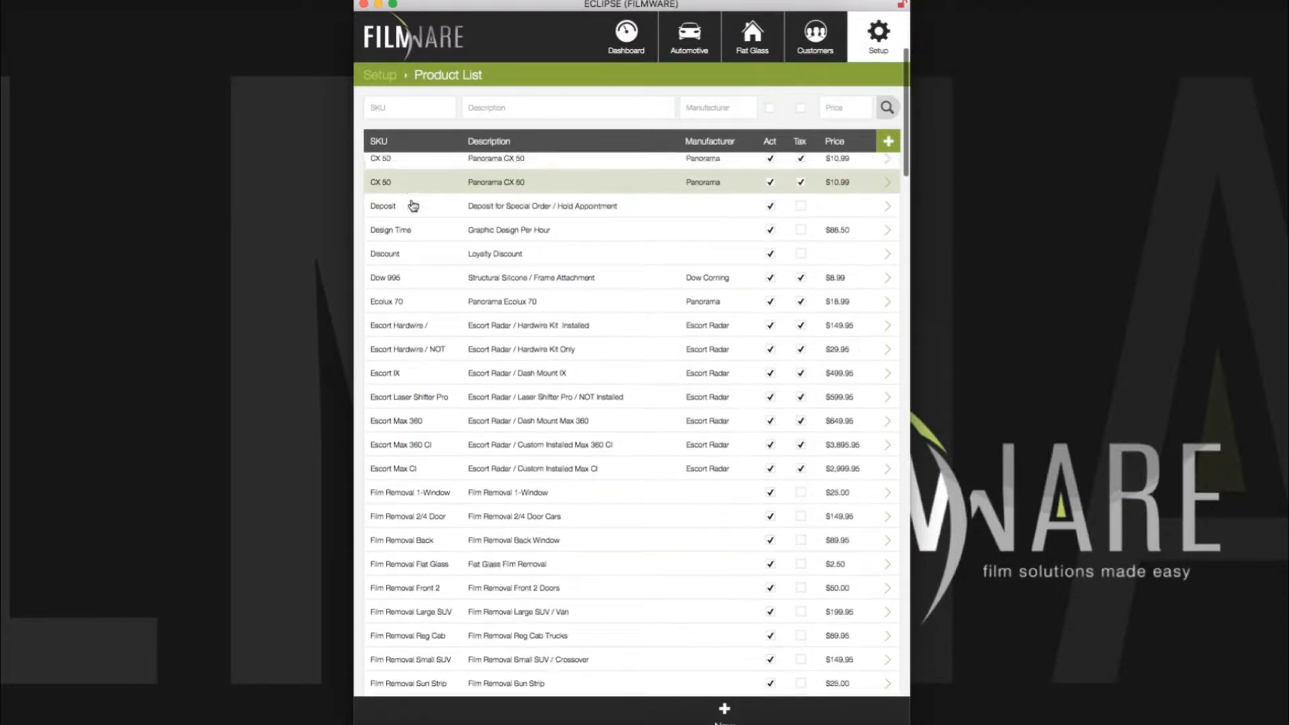
scroll(413, 205, "down", 15)
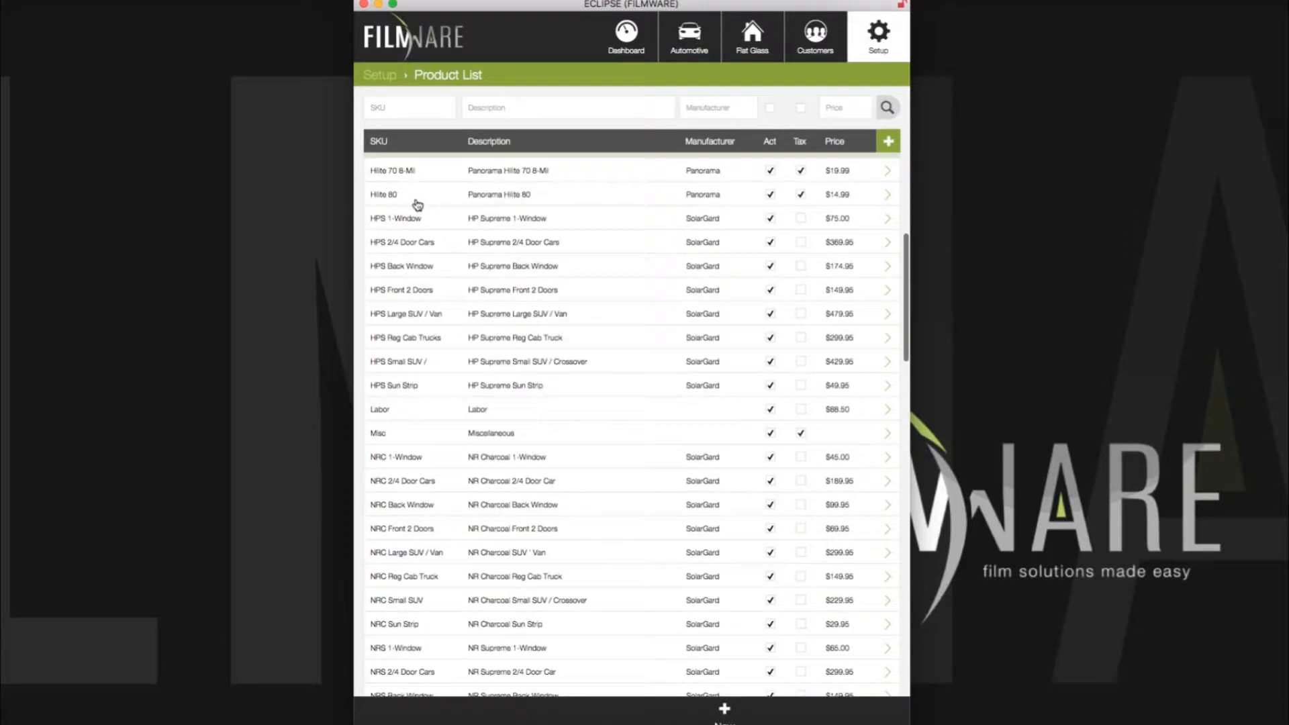
scroll(417, 204, "down", 20)
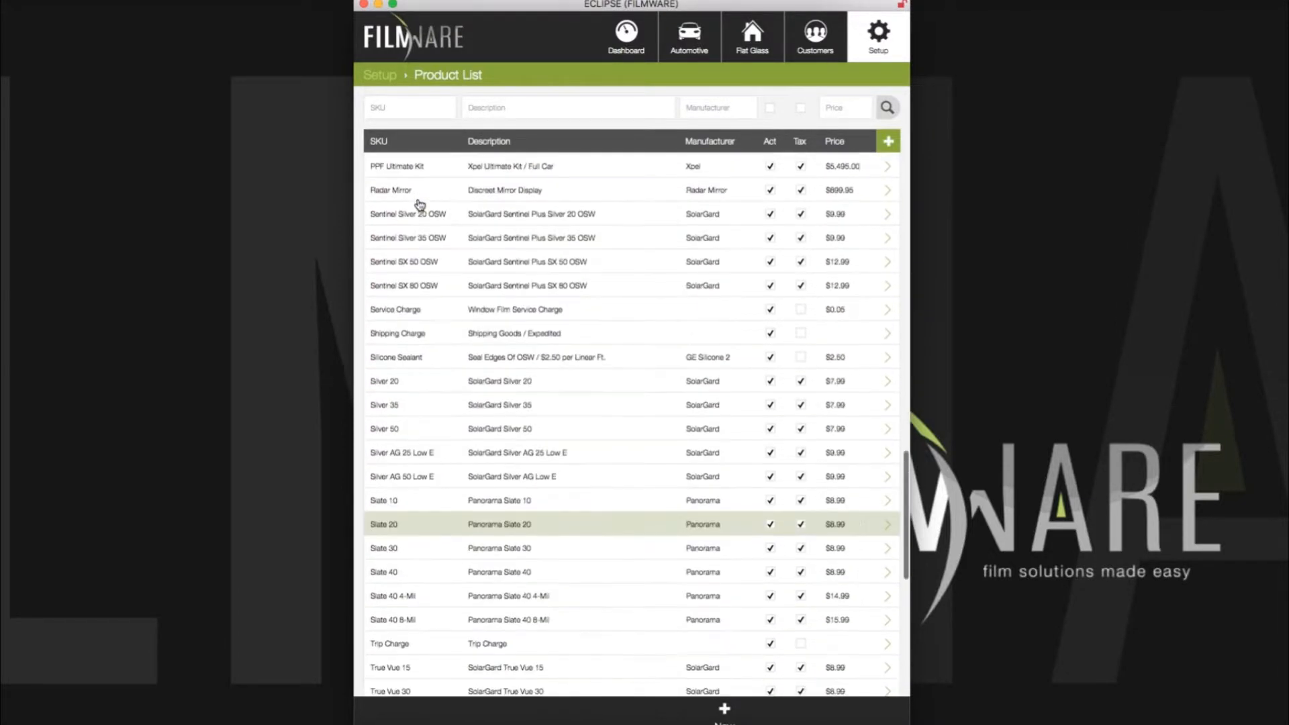
scroll(419, 205, "down", 5)
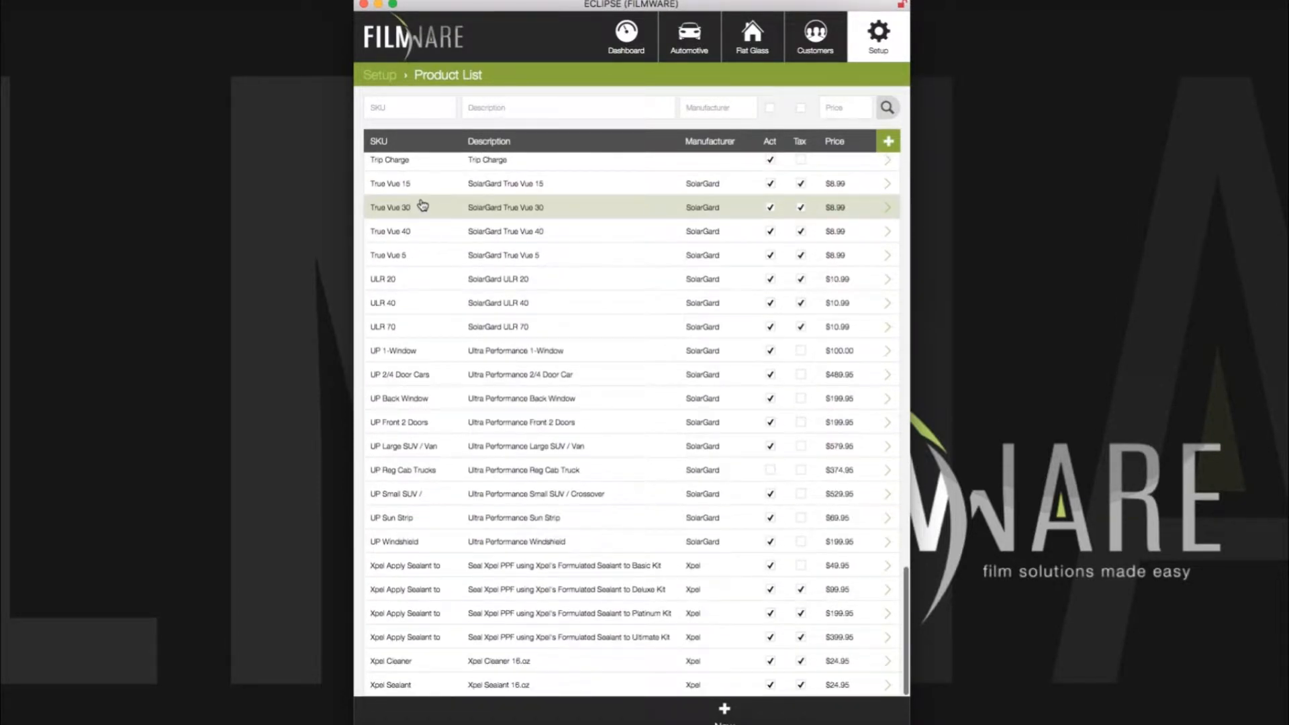
scroll(422, 205, "up", 20)
scroll(423, 205, "up", 15)
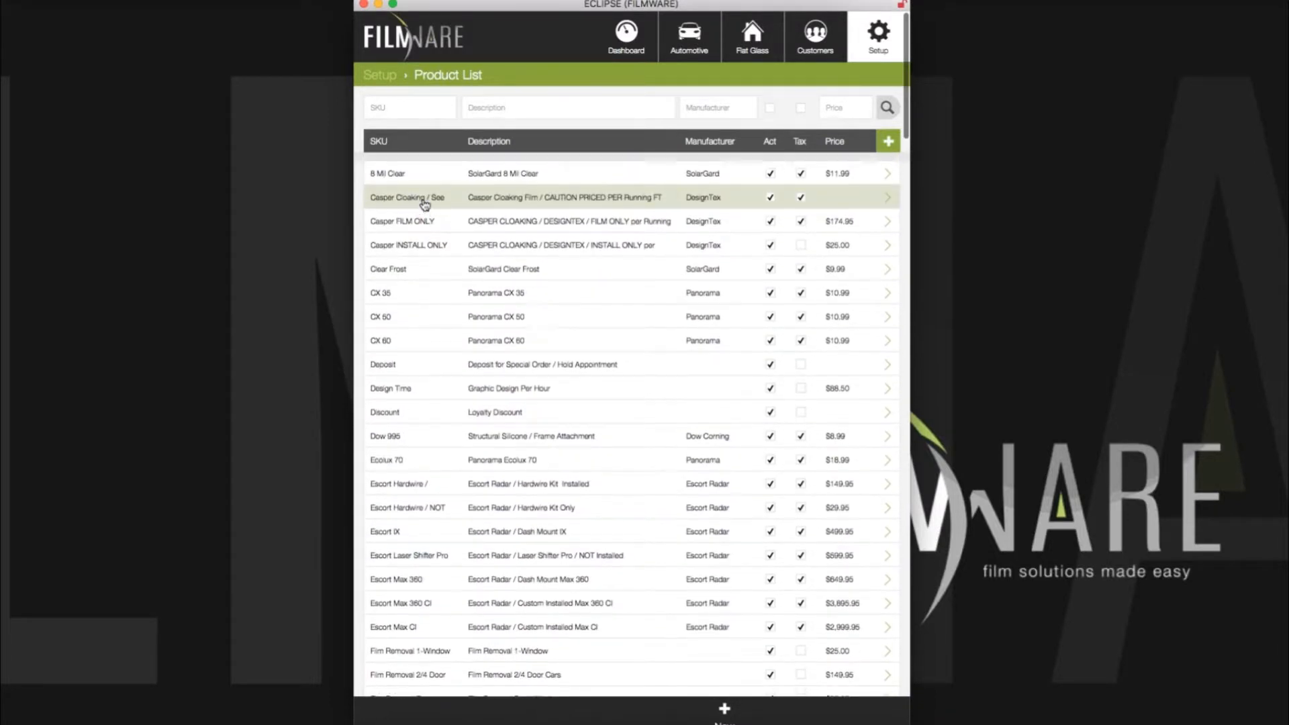
scroll(603, 232, "down", 10)
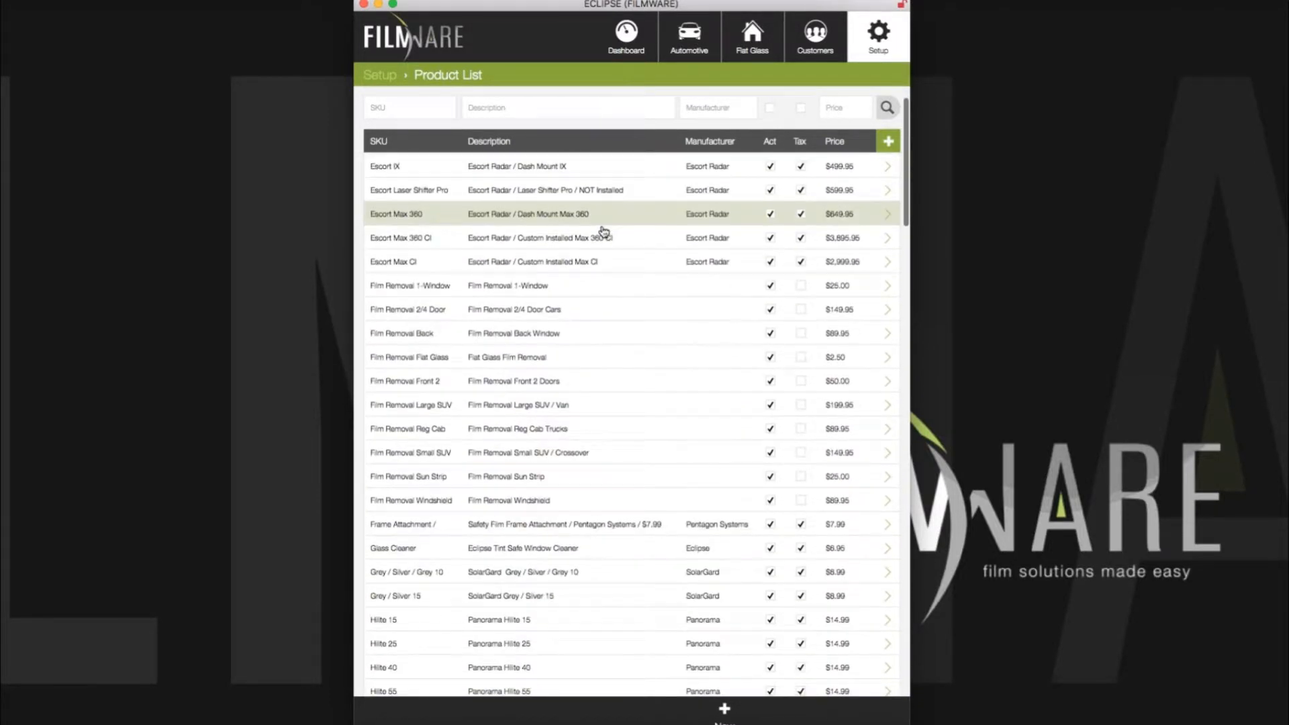
scroll(604, 231, "down", 10)
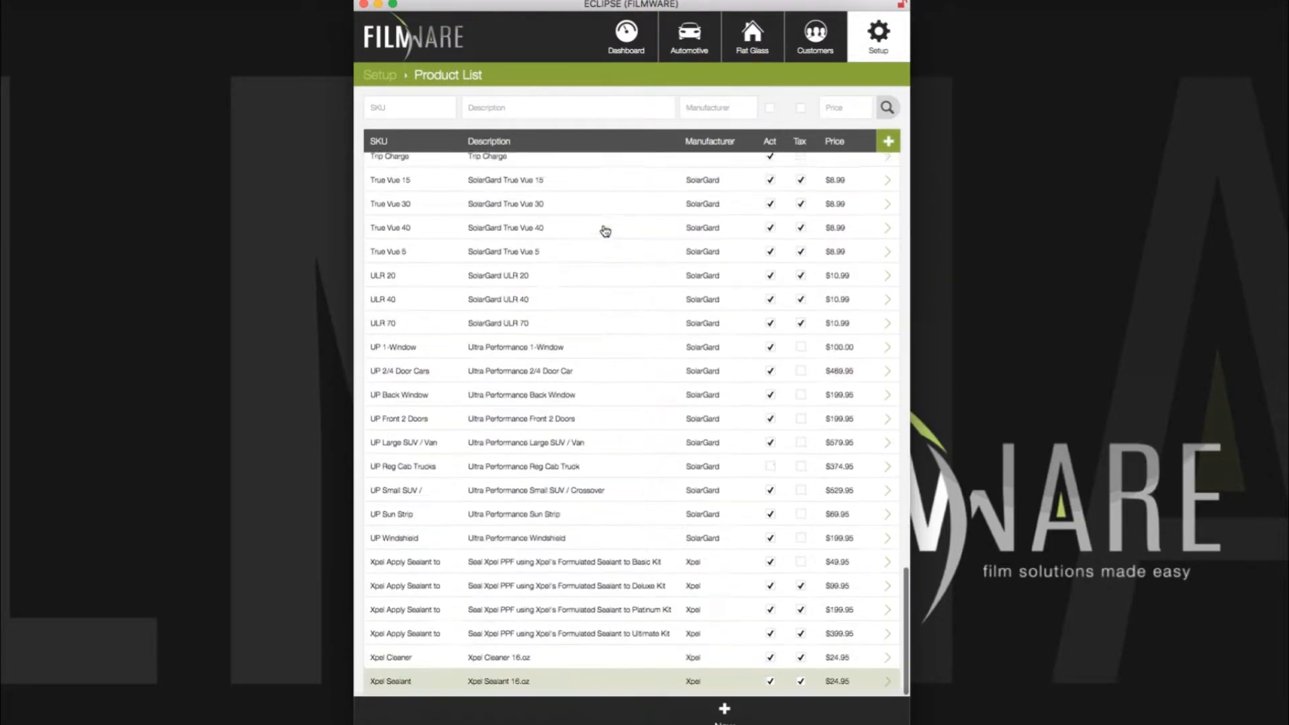
scroll(605, 231, "up", 20)
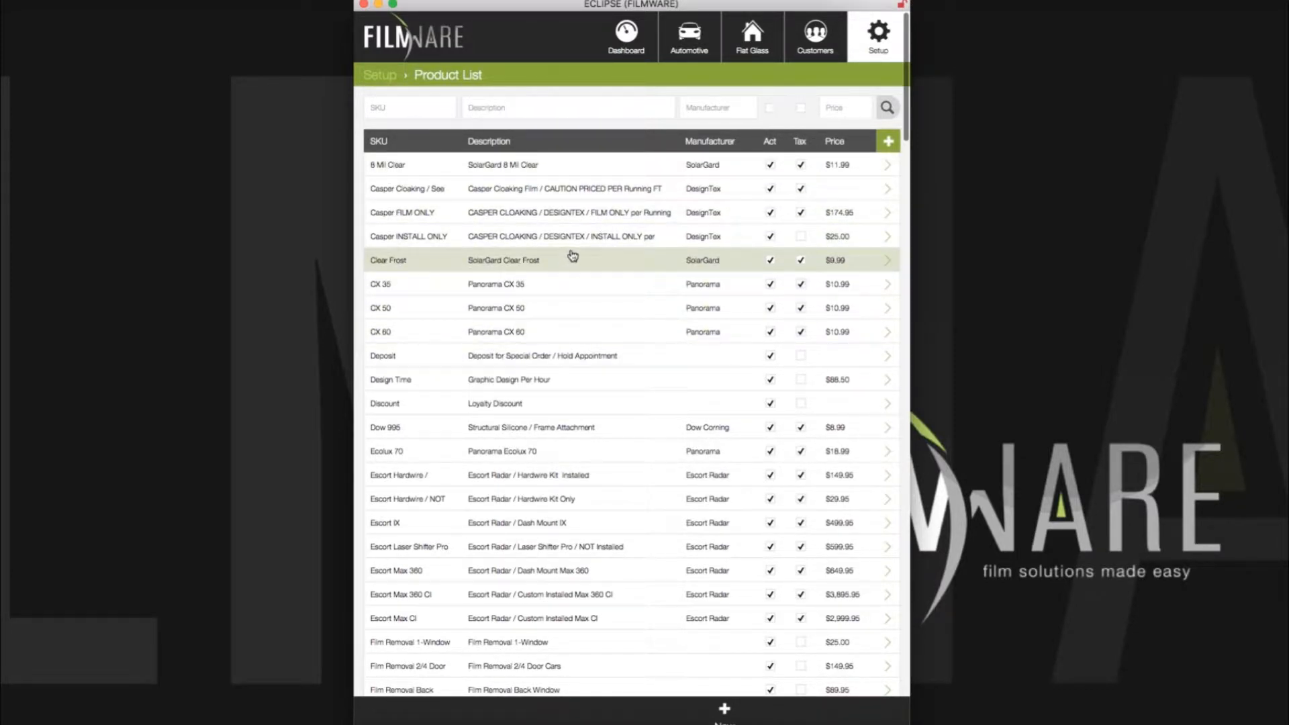
scroll(589, 260, "down", 5)
scroll(592, 262, "up", 1)
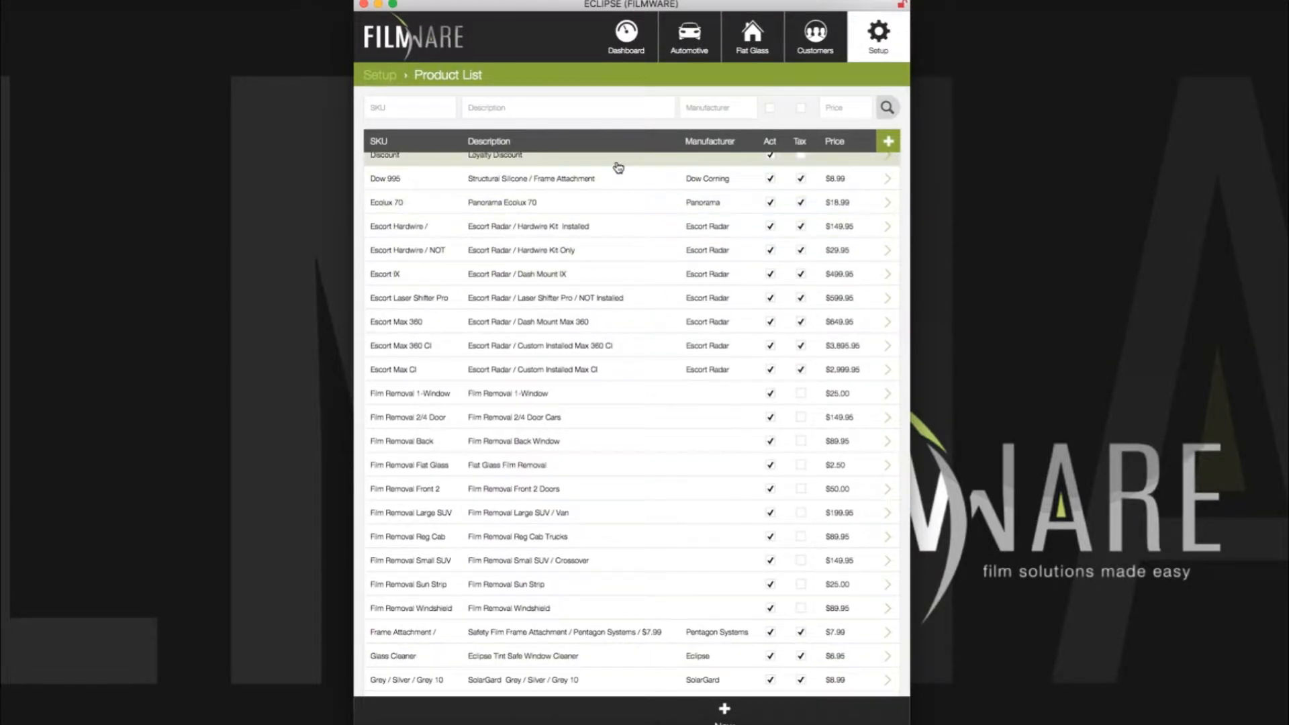
scroll(608, 178, "up", 2)
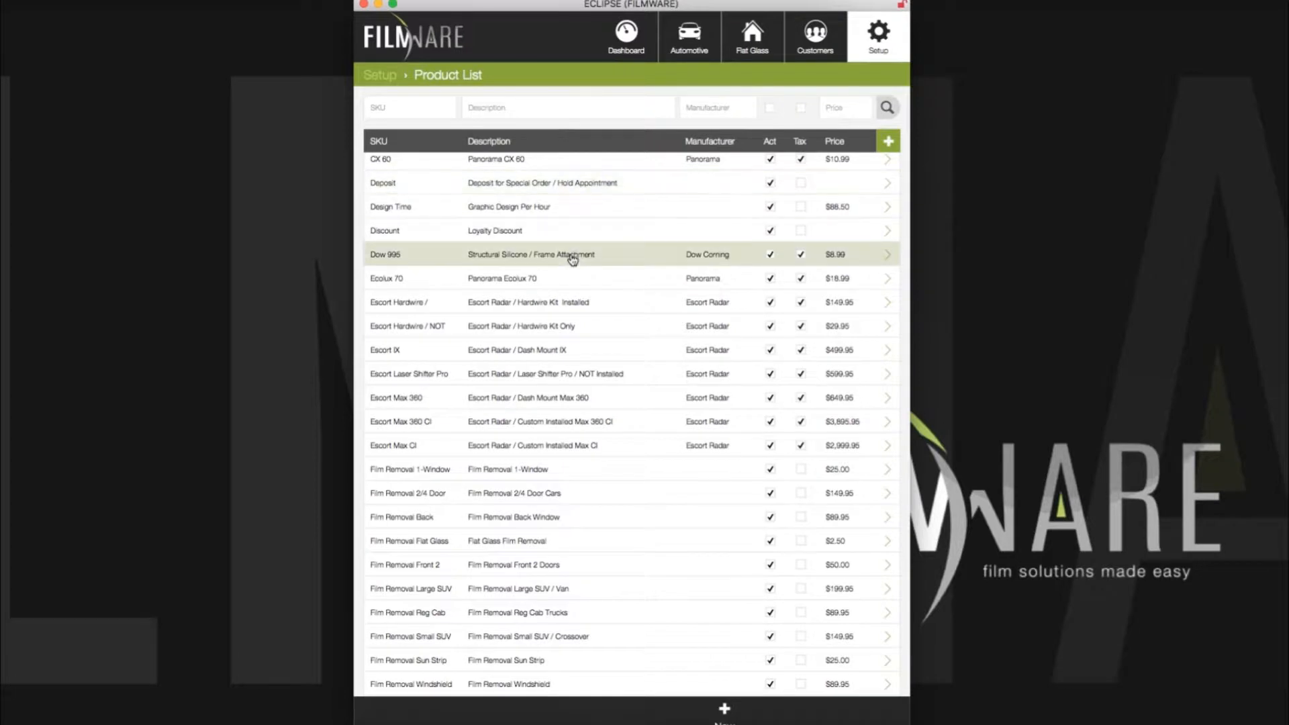
scroll(578, 303, "down", 5)
scroll(581, 305, "down", 4)
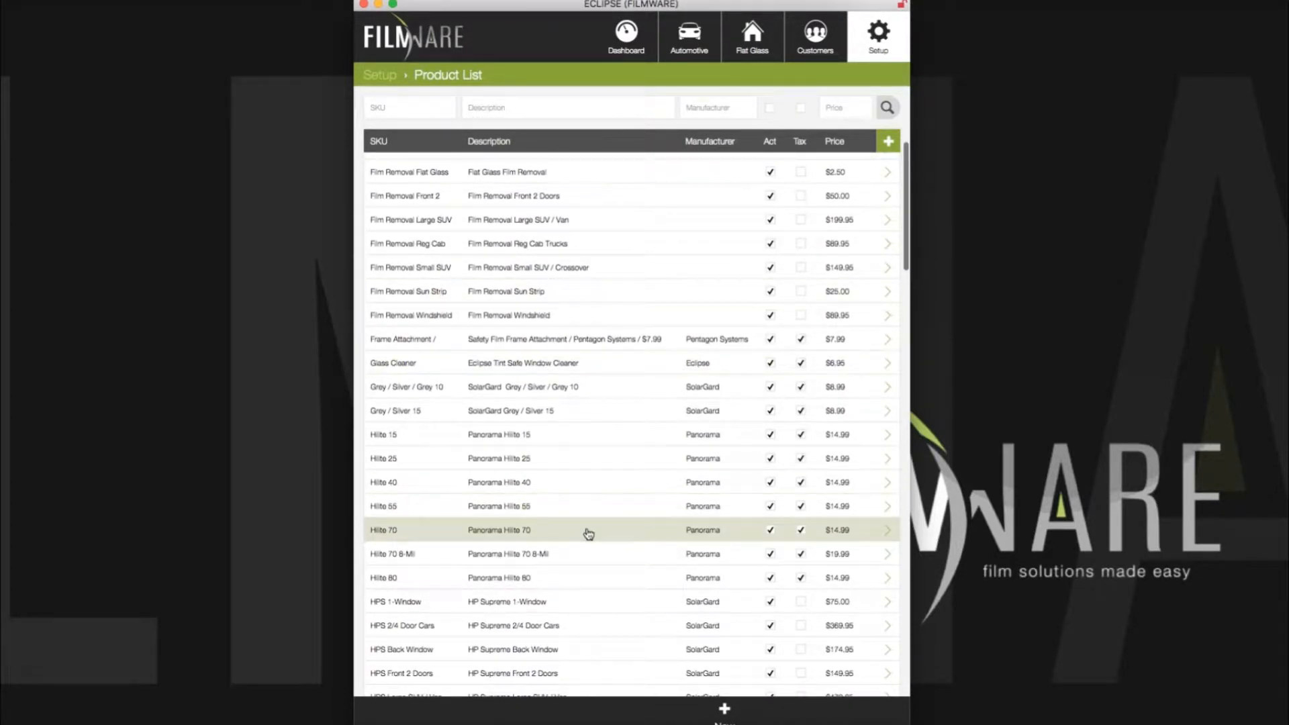
Step: Open Hilite 70 and check its Panorama manufacturer, Flat Glass Tool type and SF unit unchanged
left_click(585, 528)
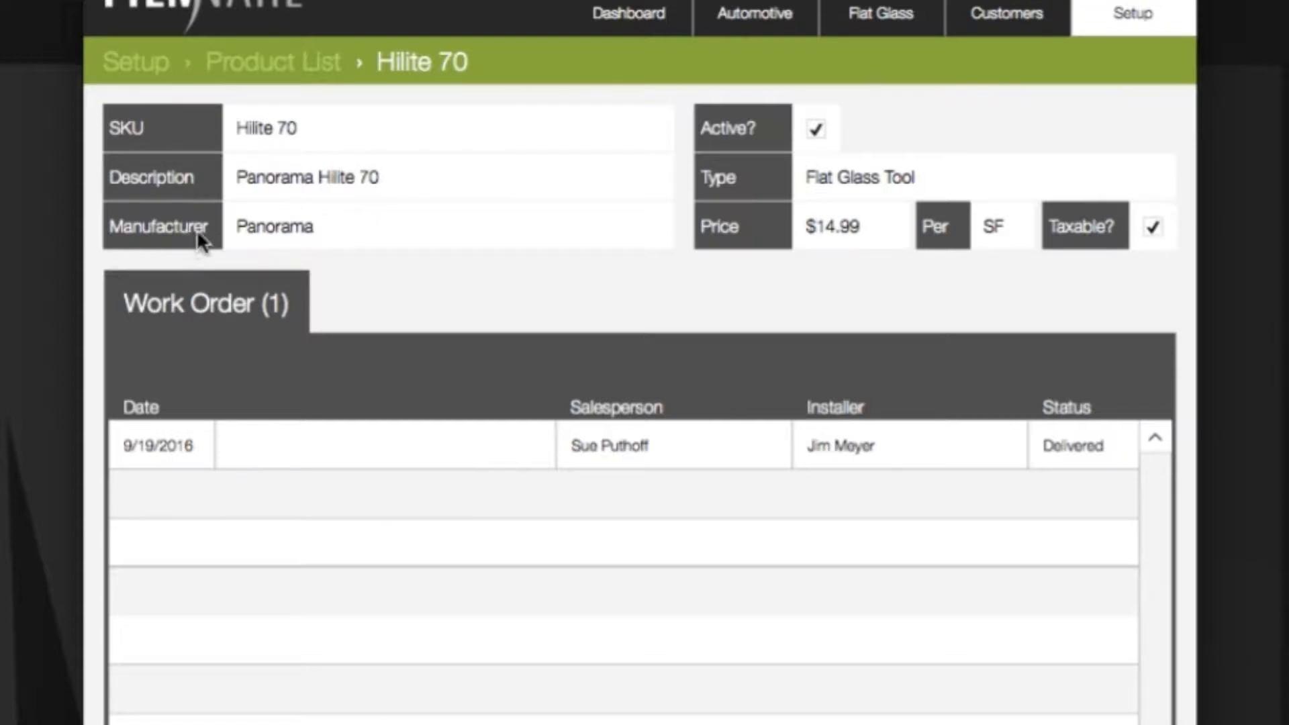
left_click(366, 228)
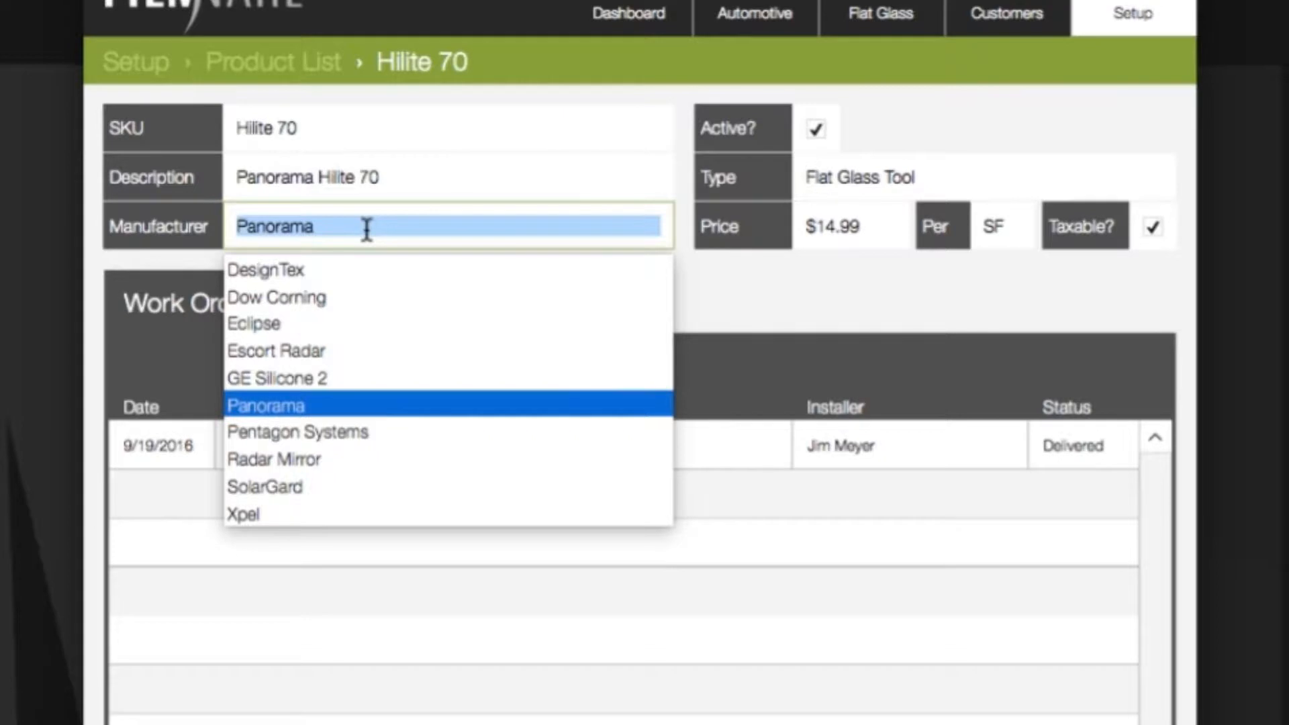
left_click(728, 289)
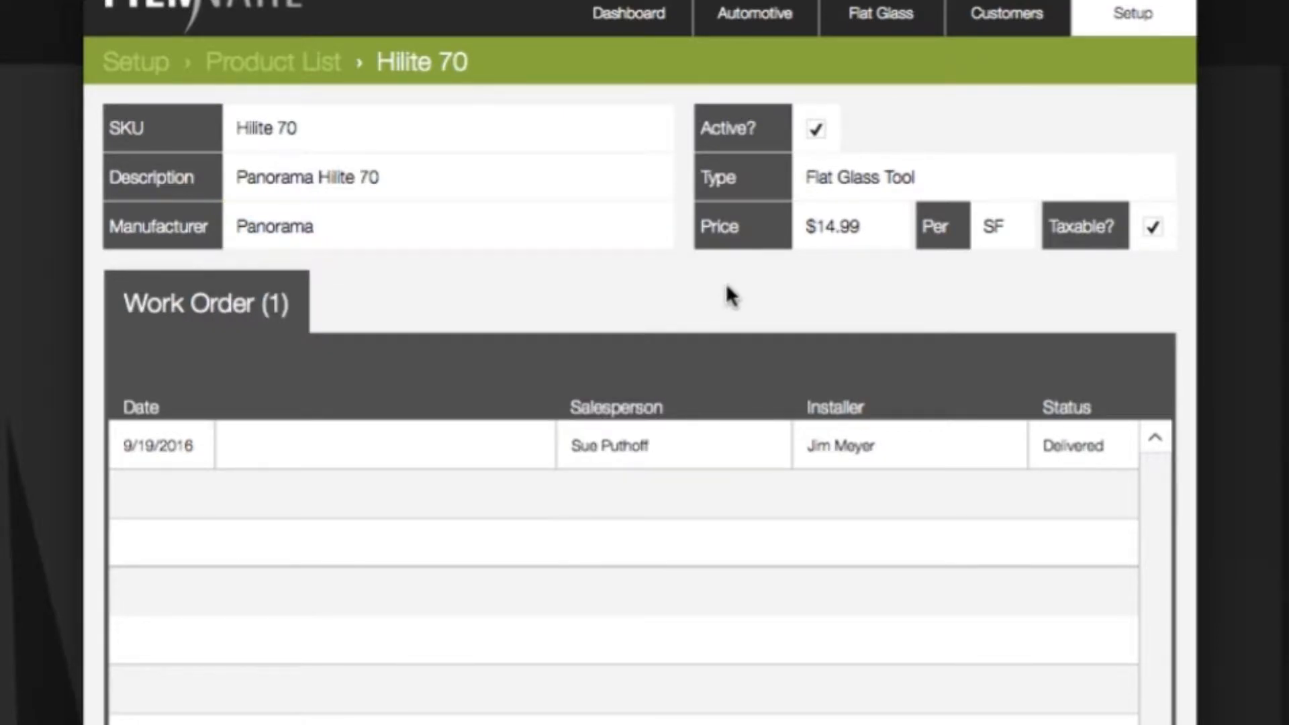
left_click(357, 228)
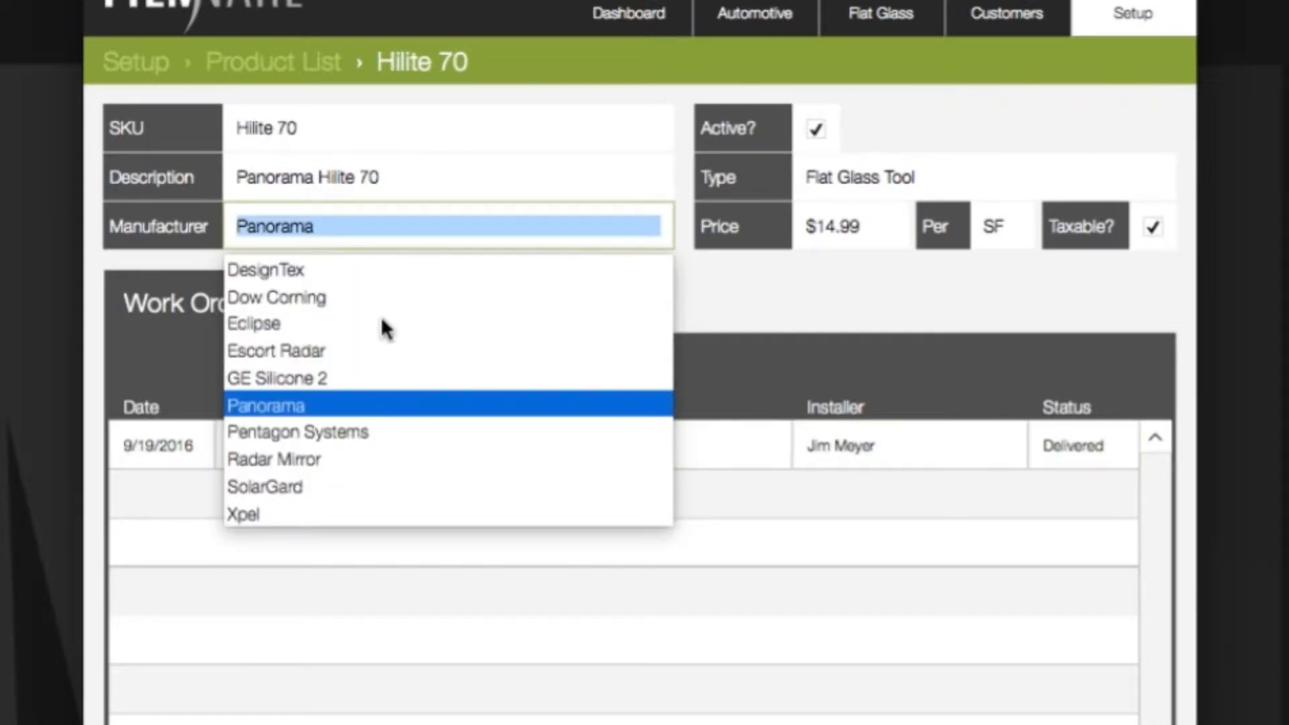
left_click(764, 295)
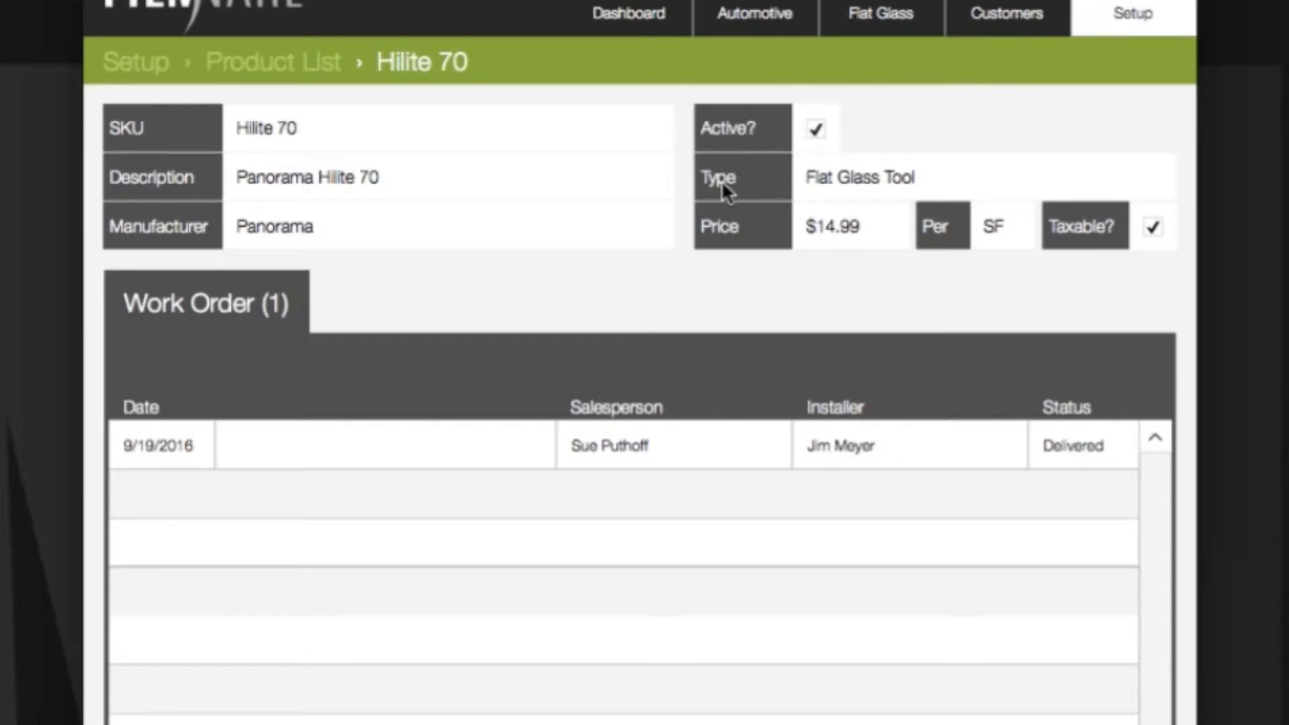
left_click(864, 182)
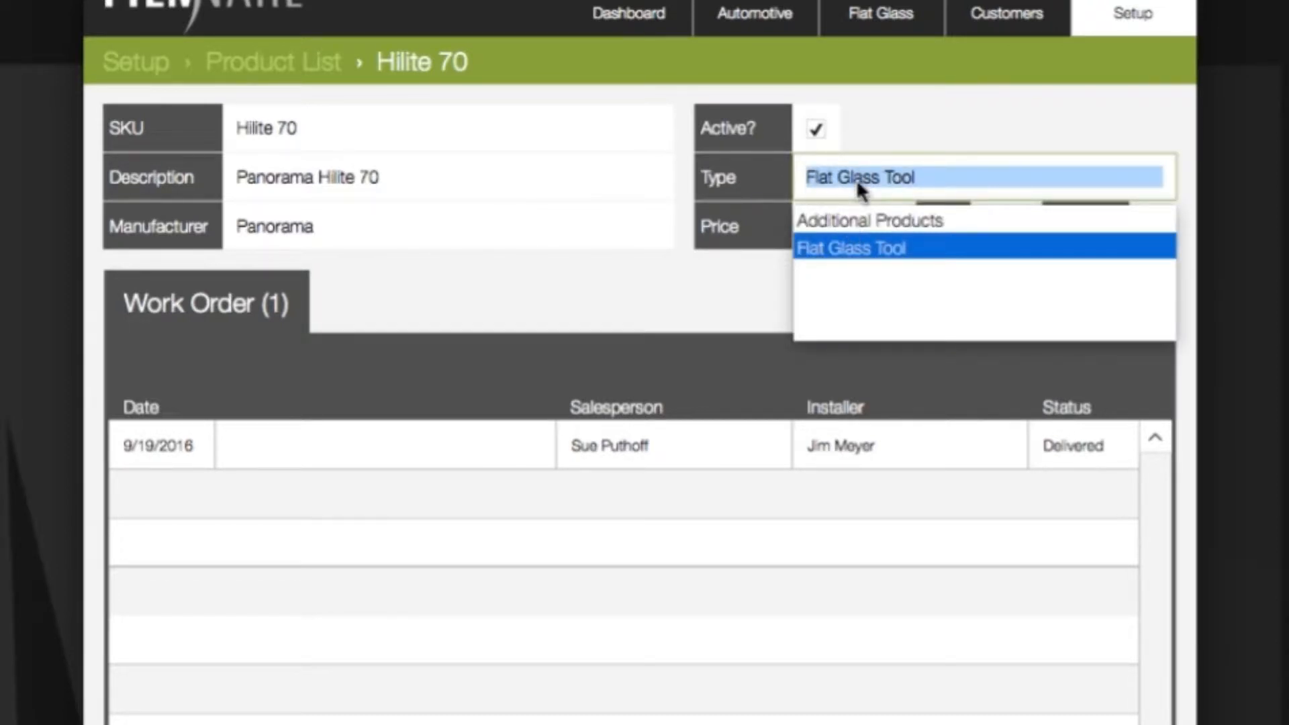
left_click(858, 181)
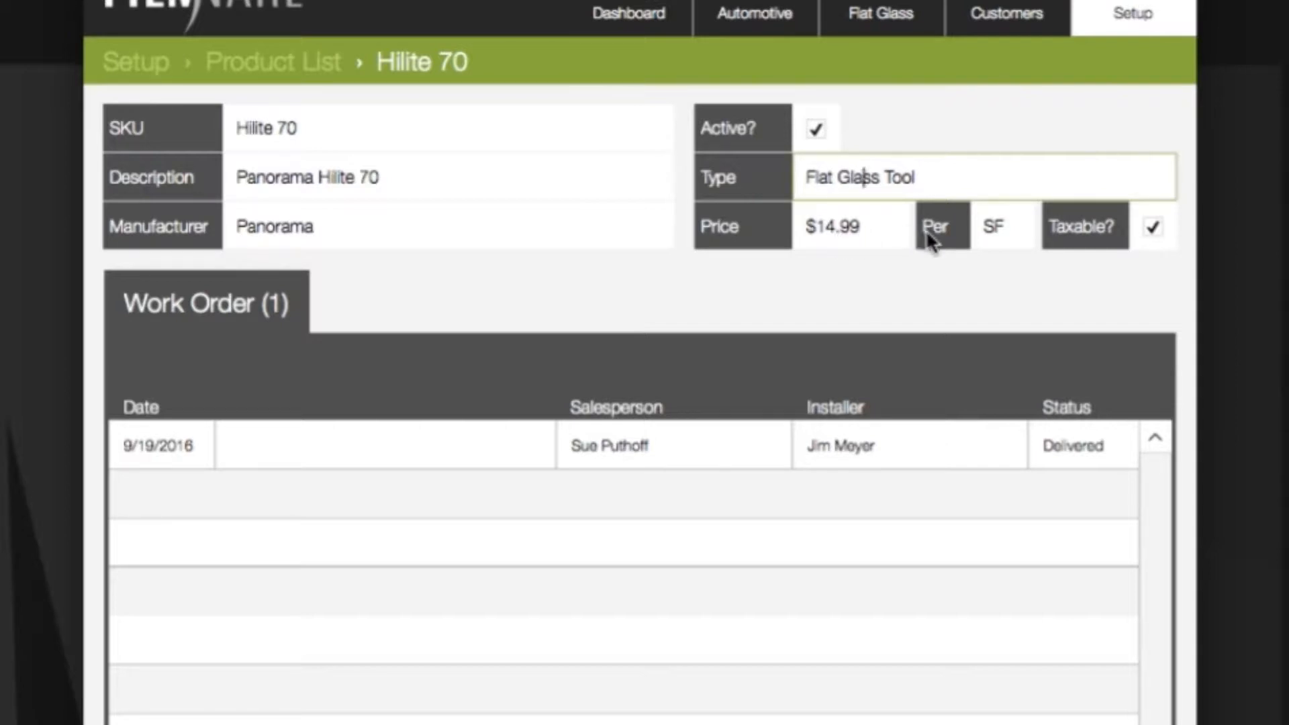
left_click(1010, 230)
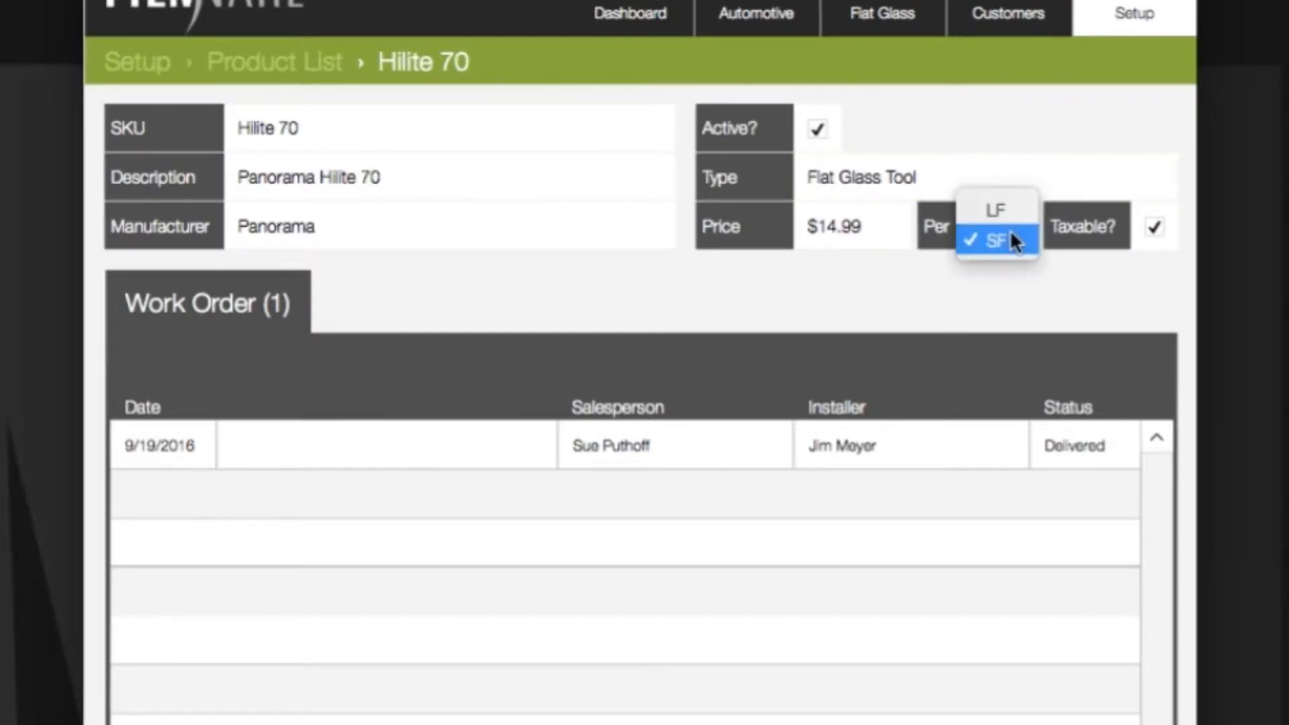
left_click(989, 275)
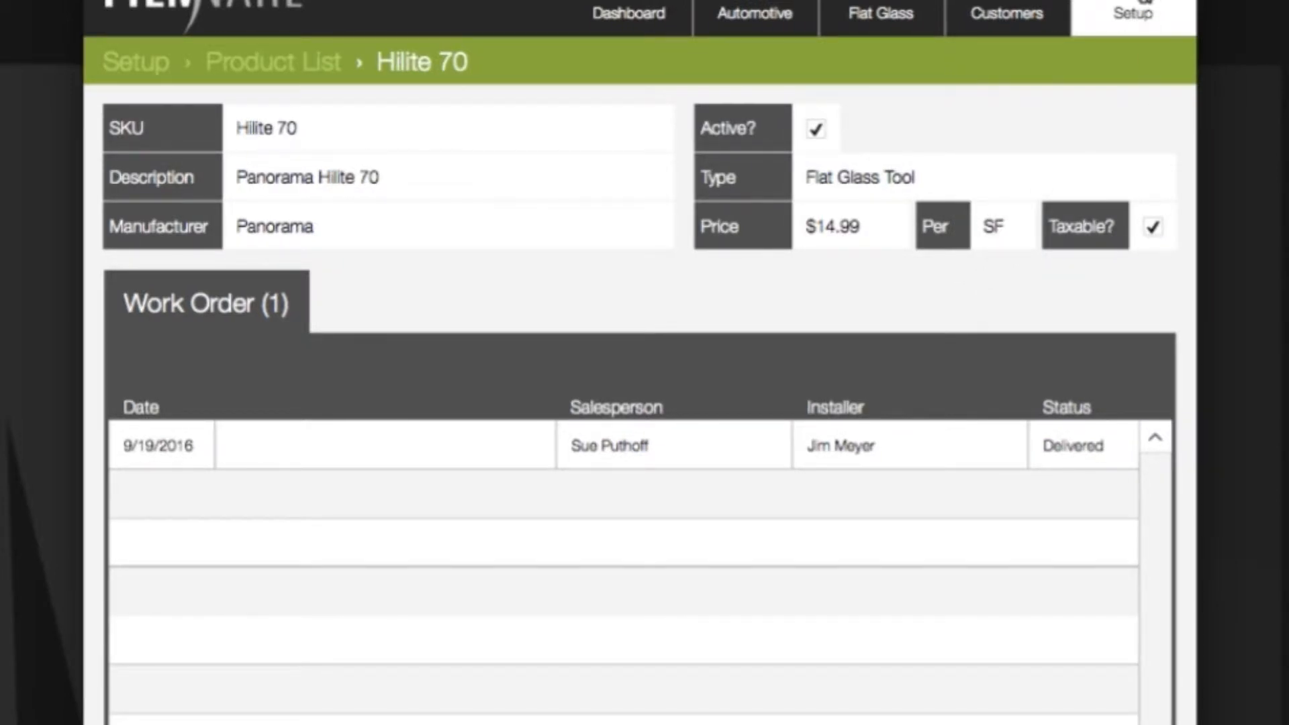
Step: Start a new product with SKU 'Test', description 'Test Description' and manufacturer 'Test'
left_click(1145, 4)
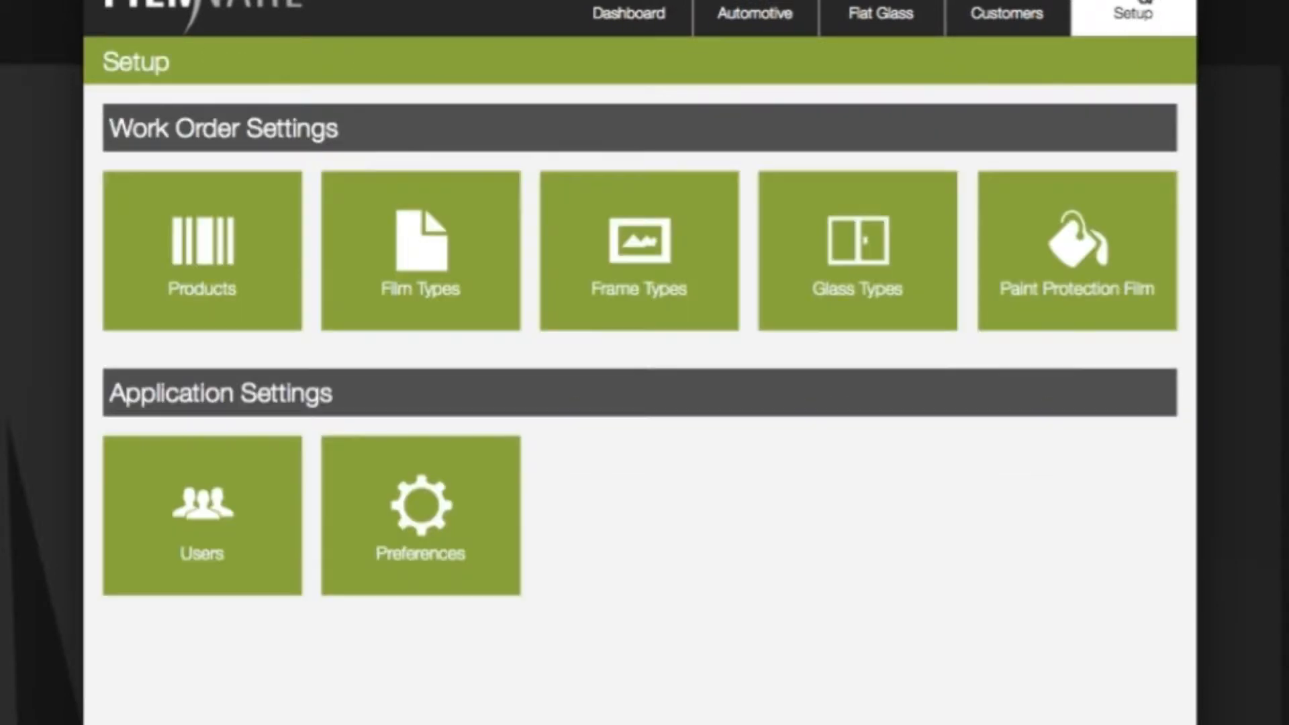
left_click(179, 270)
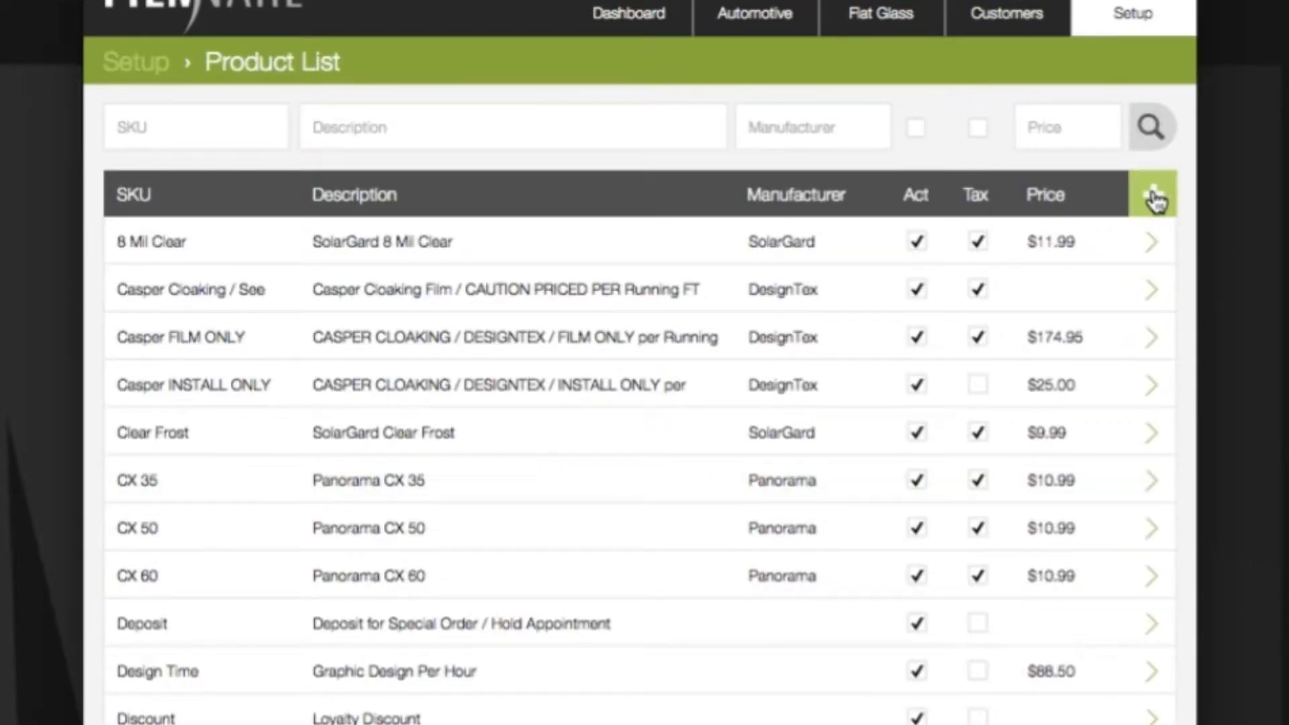
left_click(1154, 196)
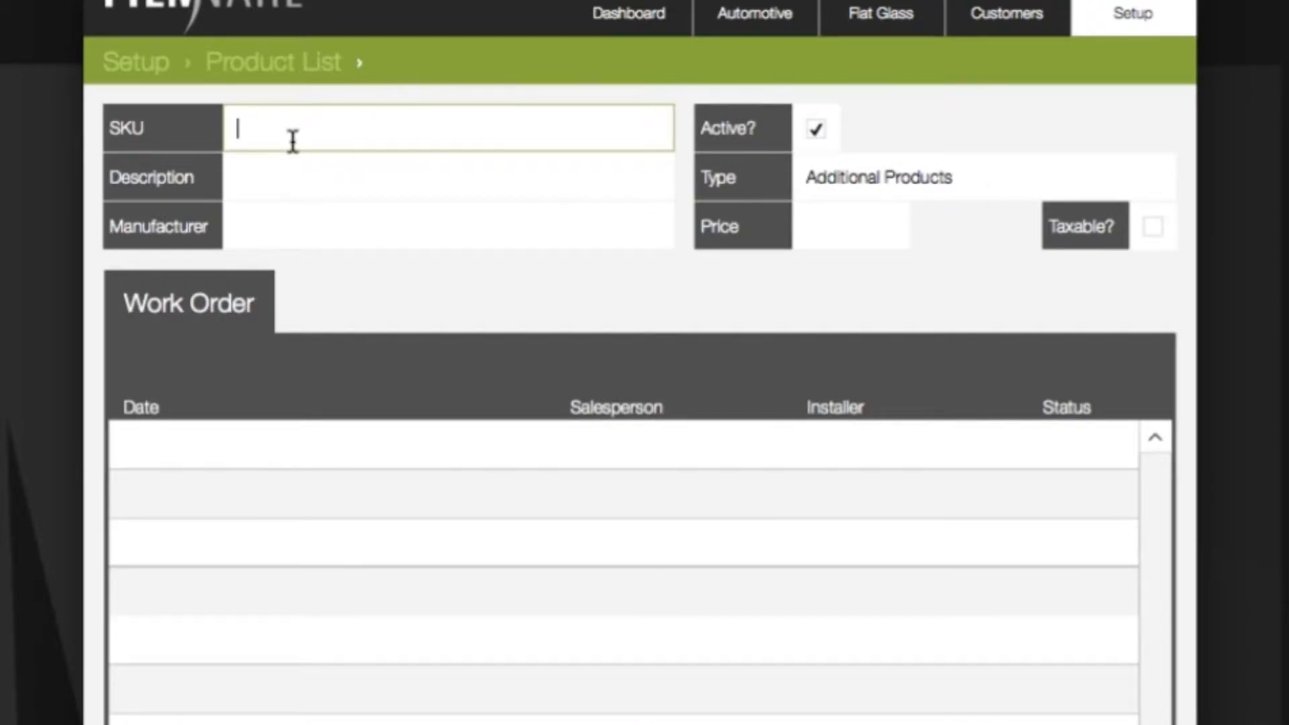
type("Test")
key("Tab")
type("Test Des")
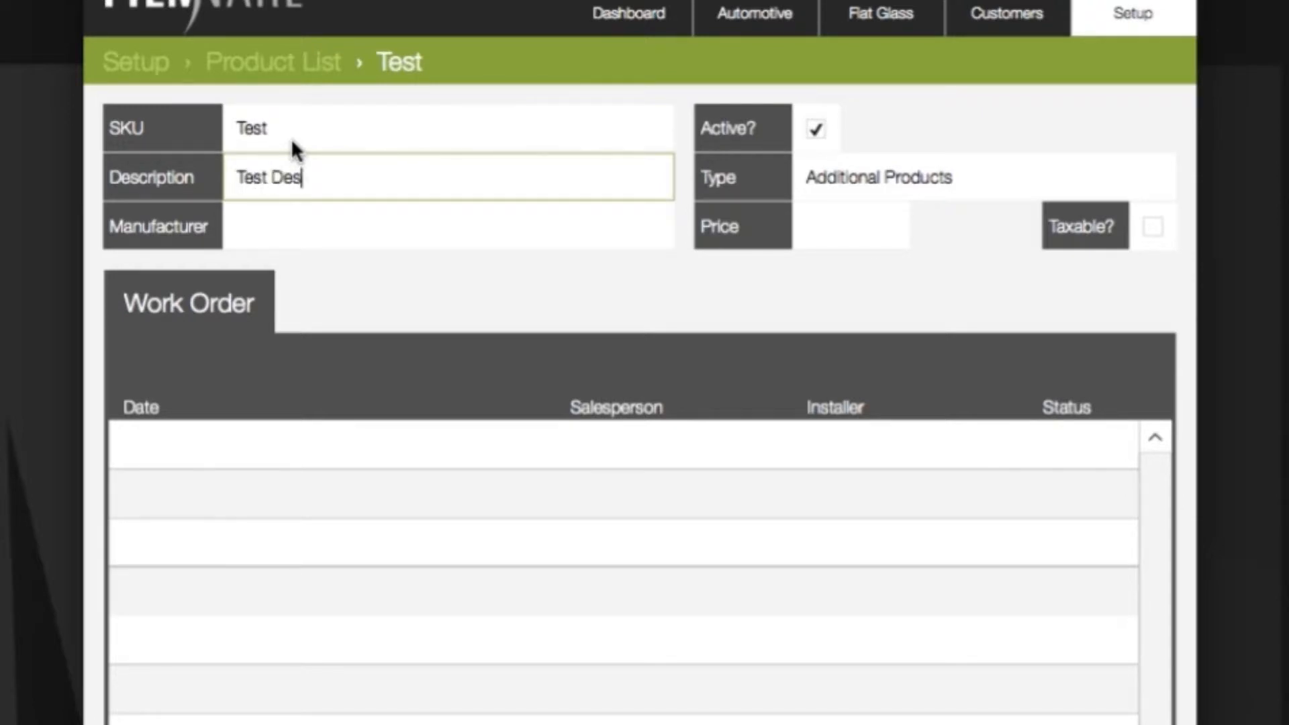
type("cription")
key("Tab")
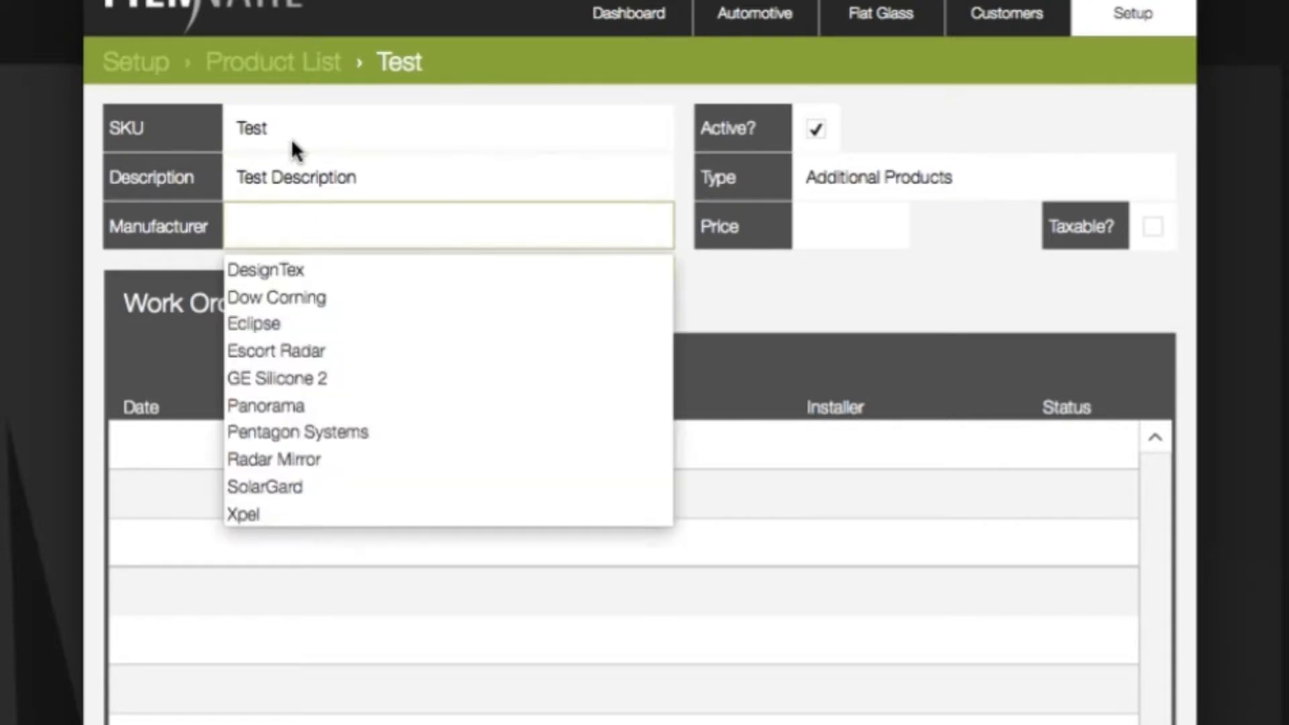
left_click(282, 220)
type("Test")
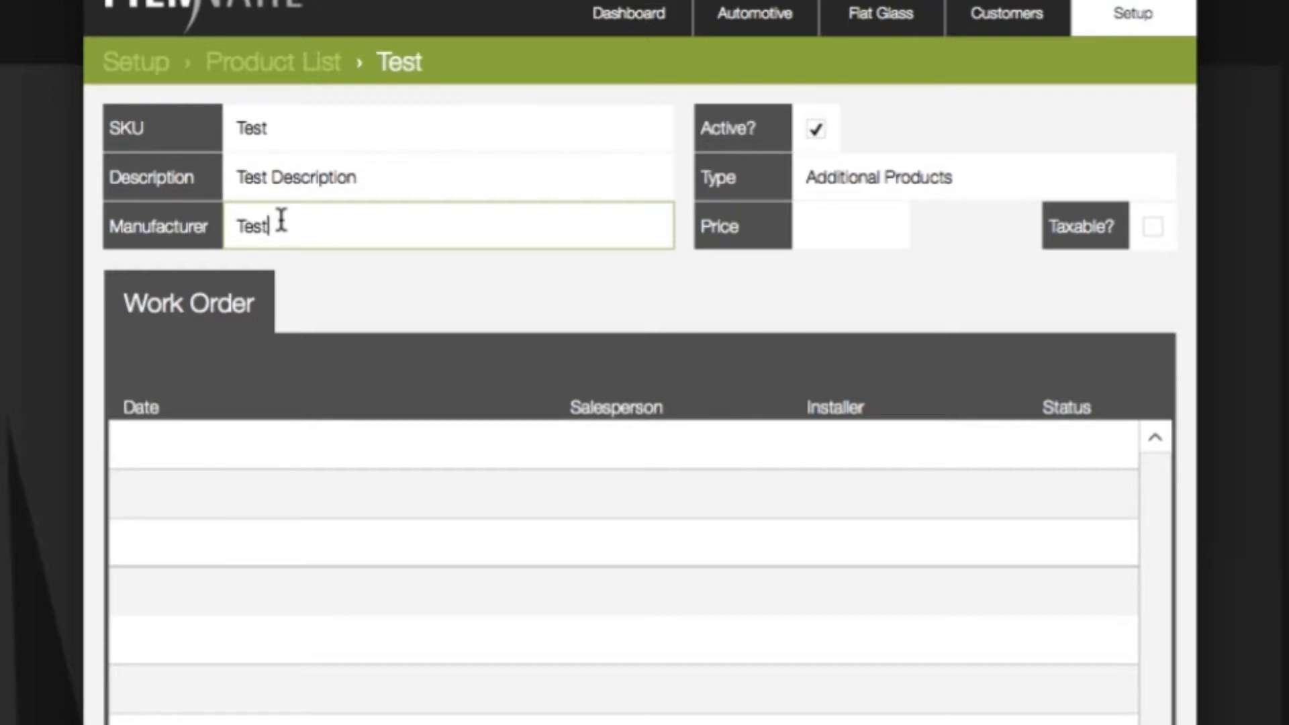
Step: Price the Test product at 5.00 per SF with type Flat Glass Tool
left_click(843, 227)
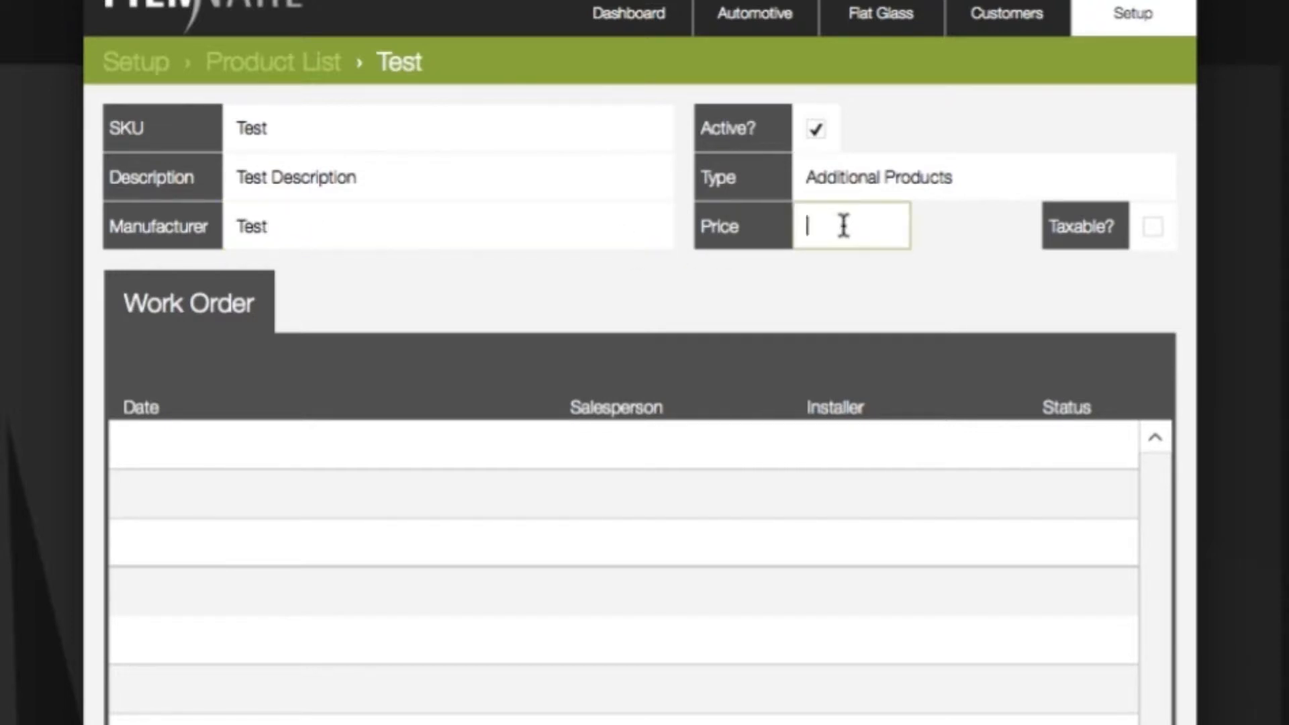
type("5.00")
left_click(945, 274)
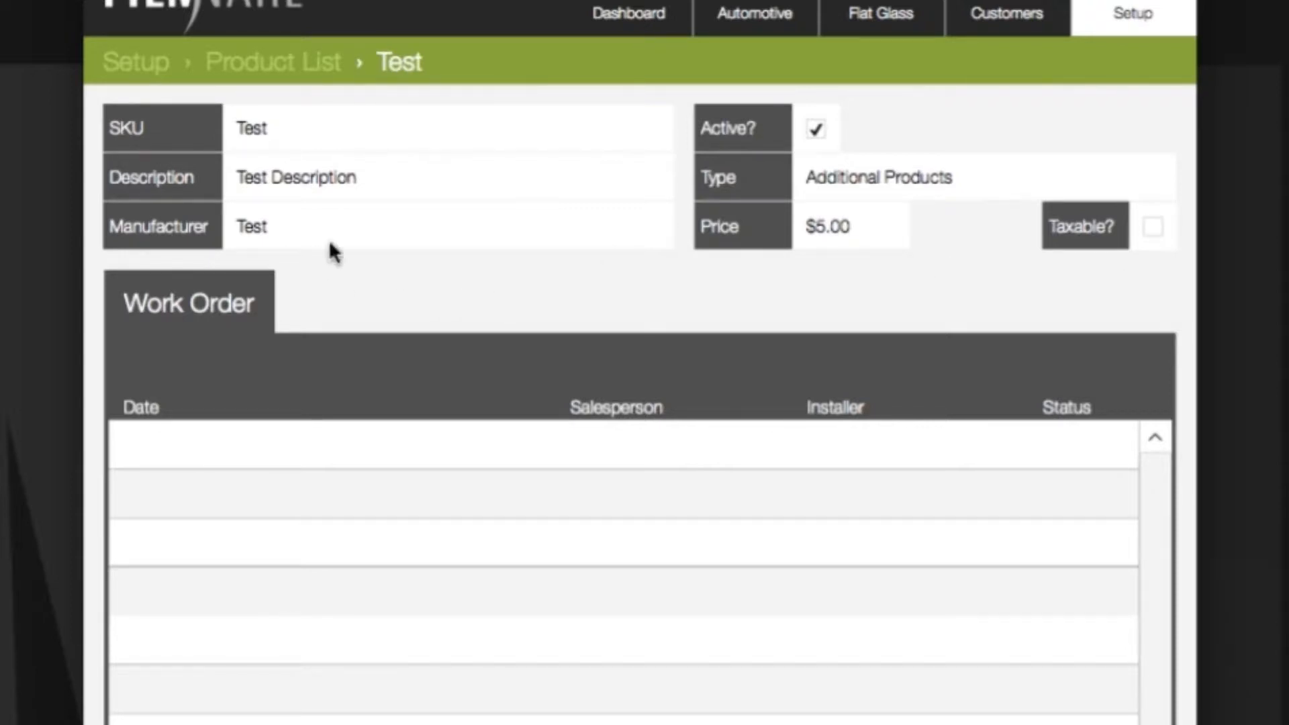
left_click(358, 225)
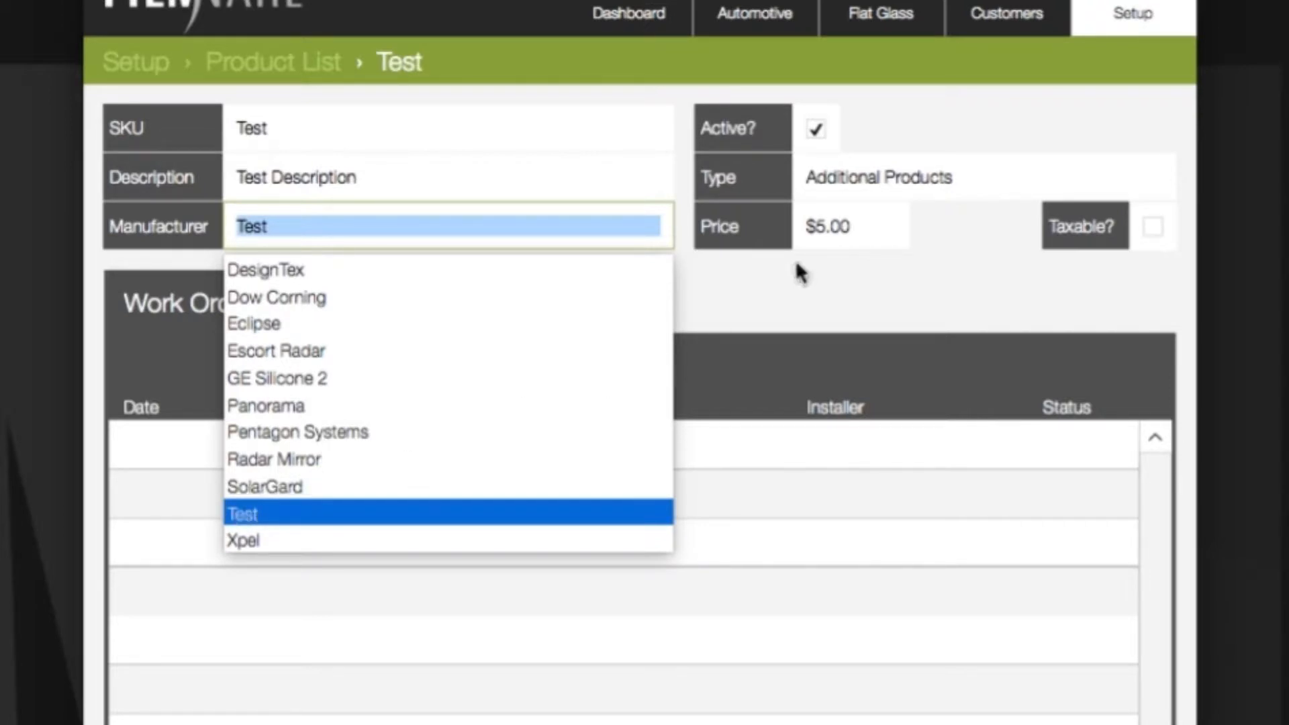
left_click(787, 283)
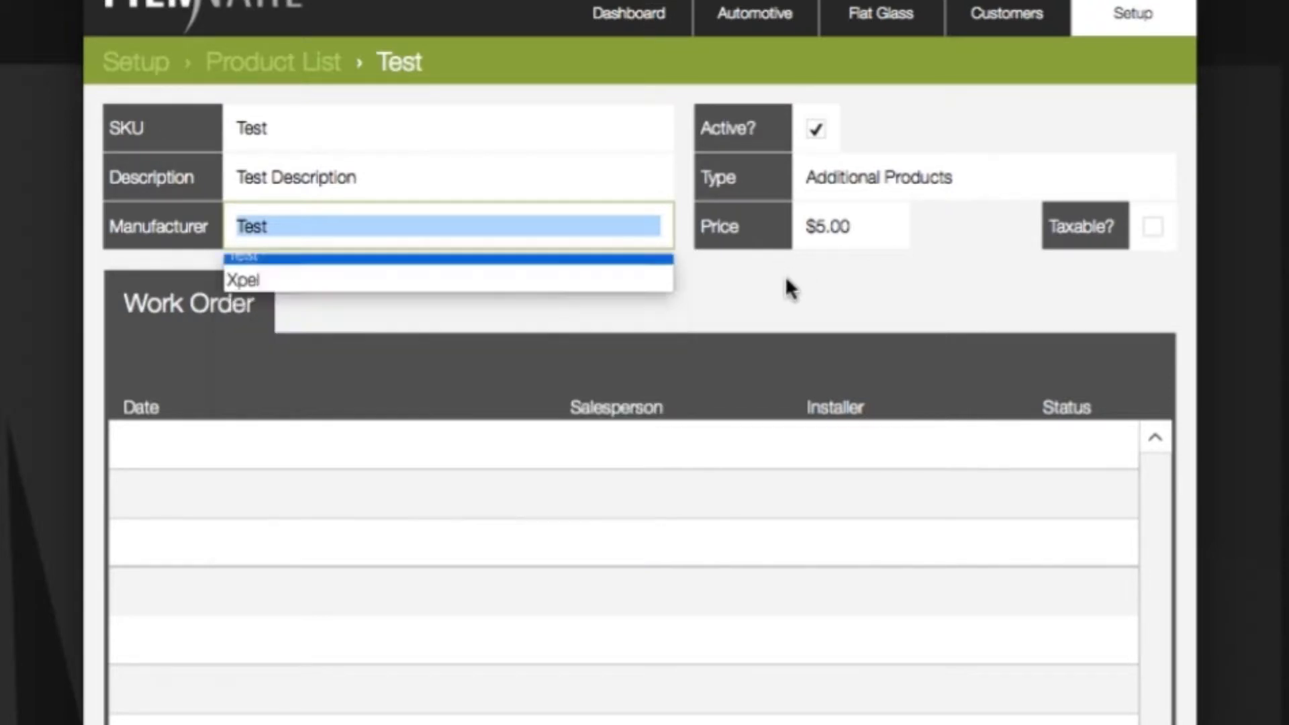
left_click(898, 173)
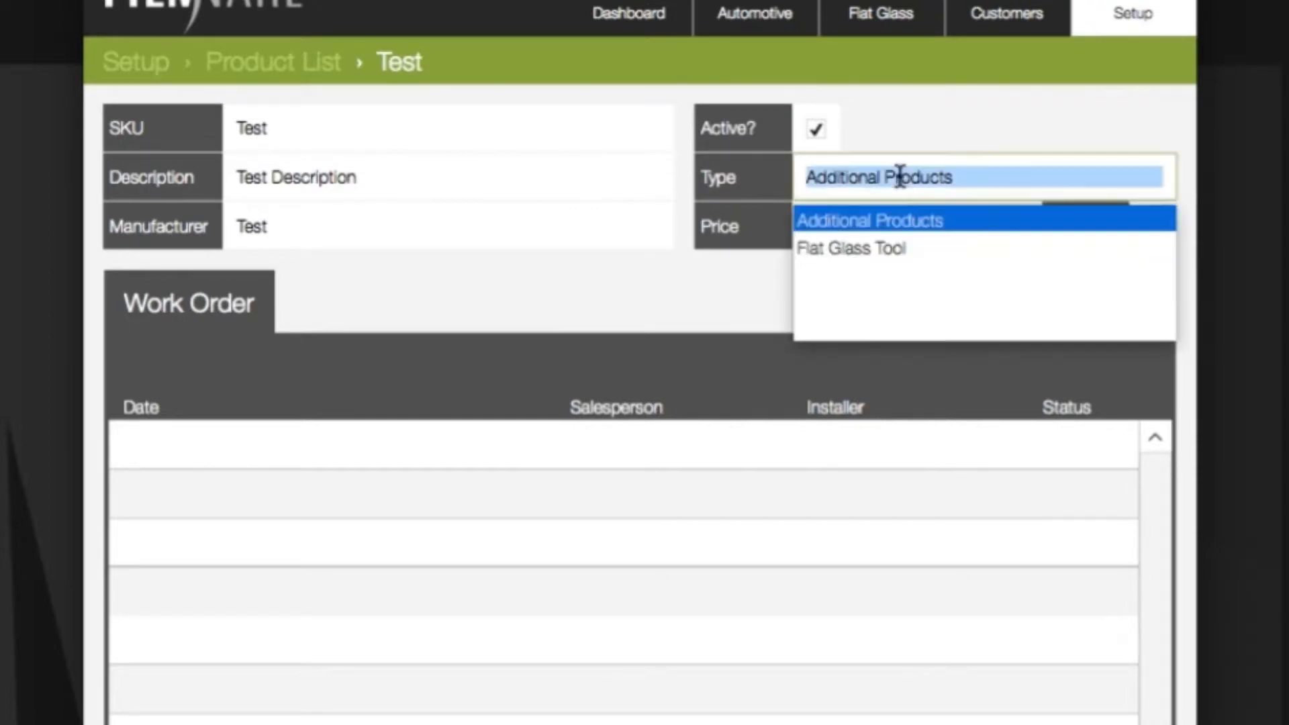
left_click(882, 250)
left_click(994, 233)
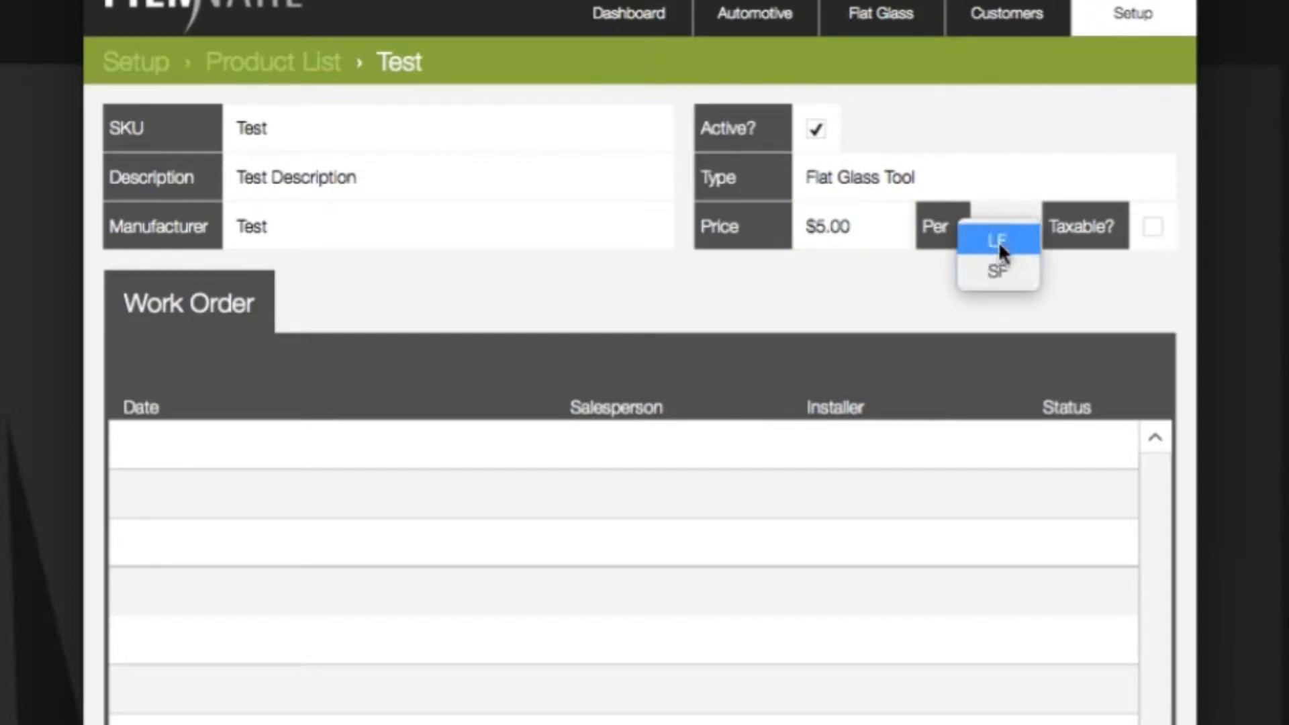
left_click(997, 271)
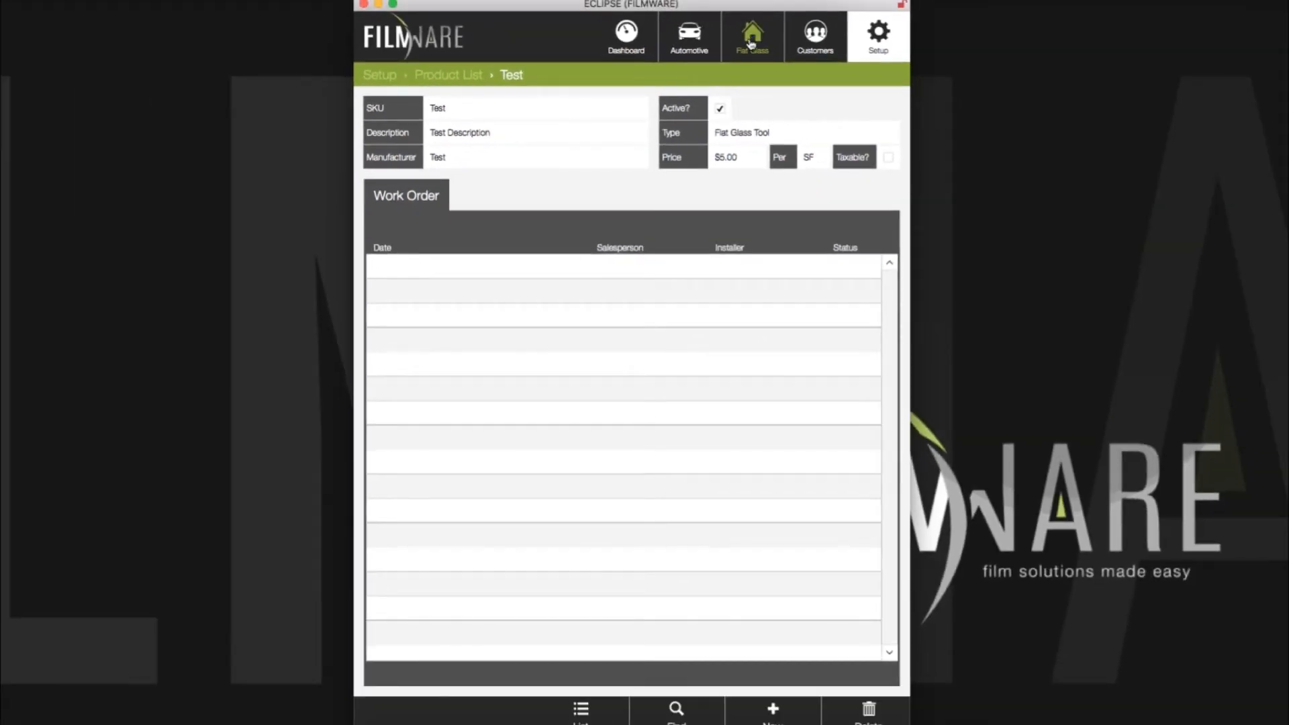
Step: Add a 4×4 Kitchen line to the Hemm's Glass Shops Flat Glass work order
left_click(752, 45)
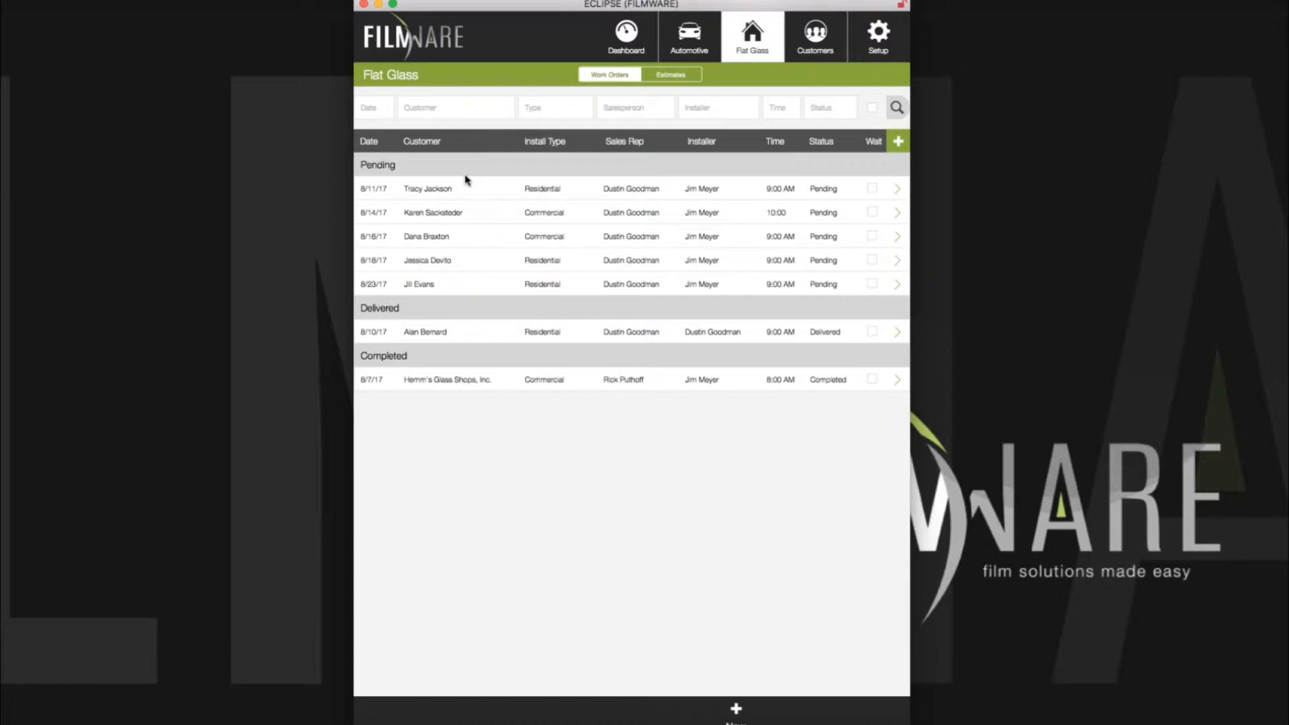
left_click(505, 386)
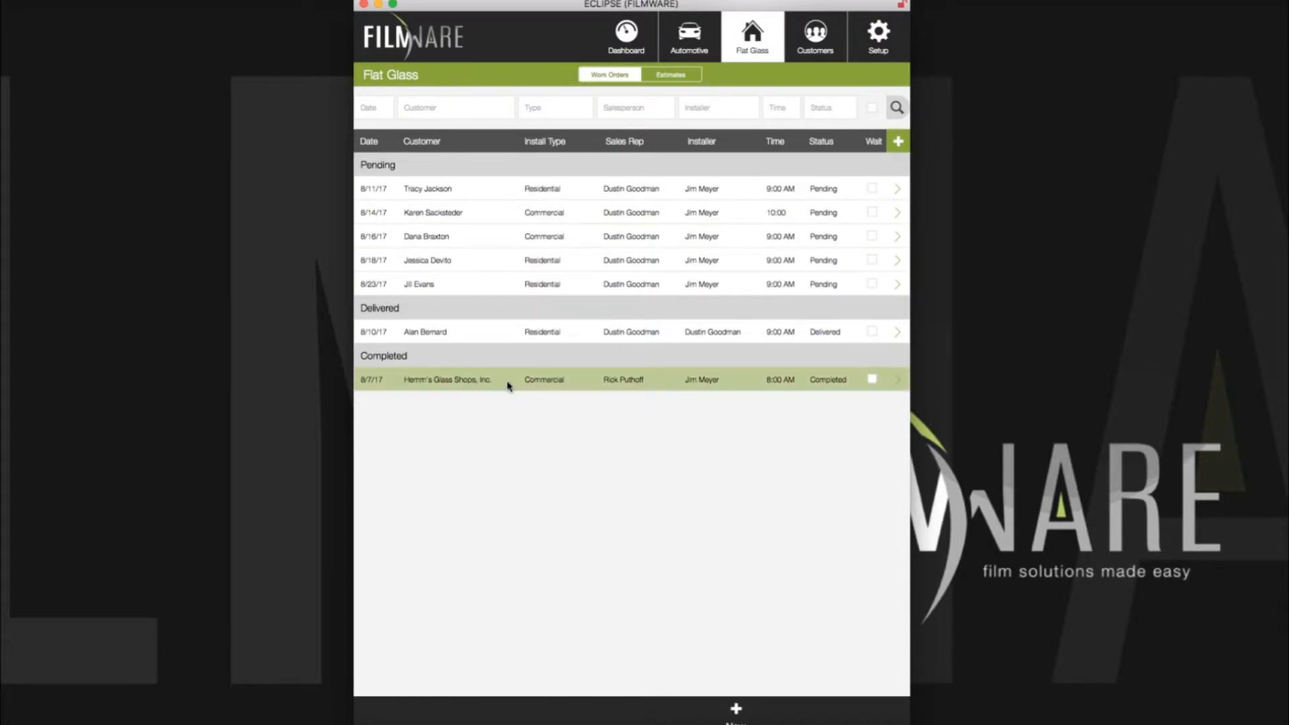
scroll(509, 385, "down", 10)
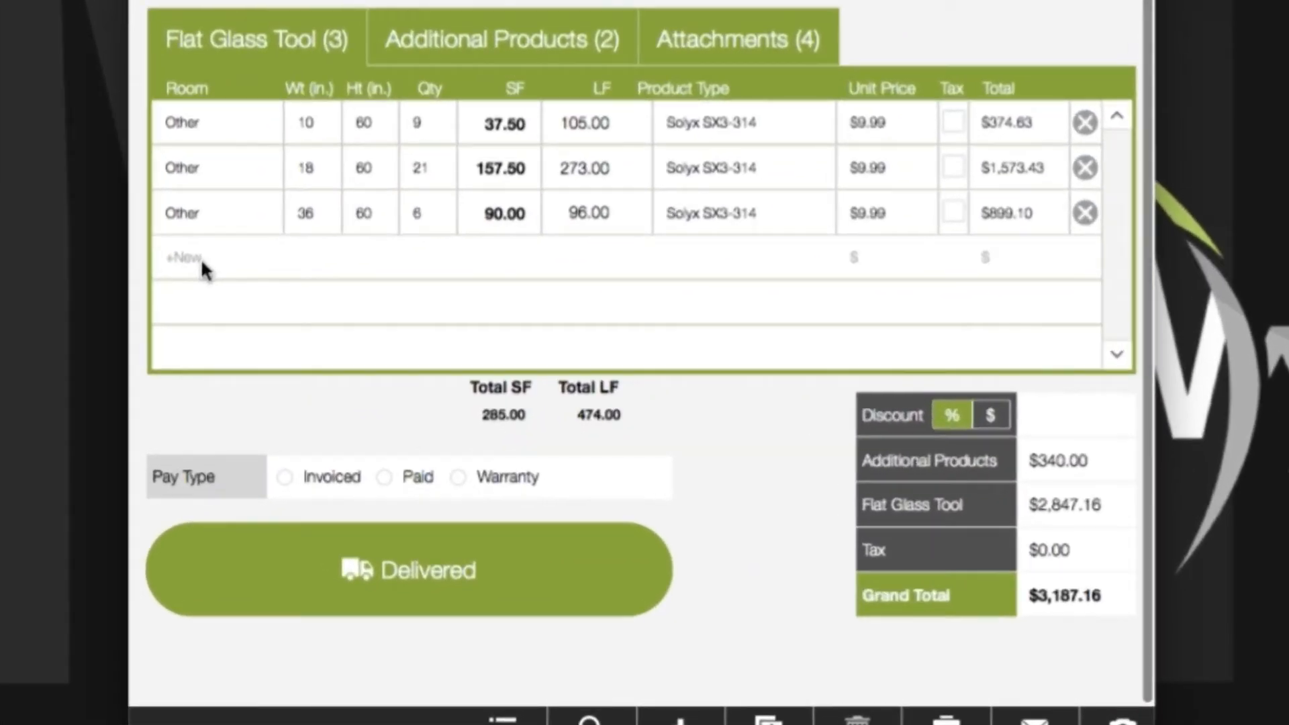
left_click(202, 262)
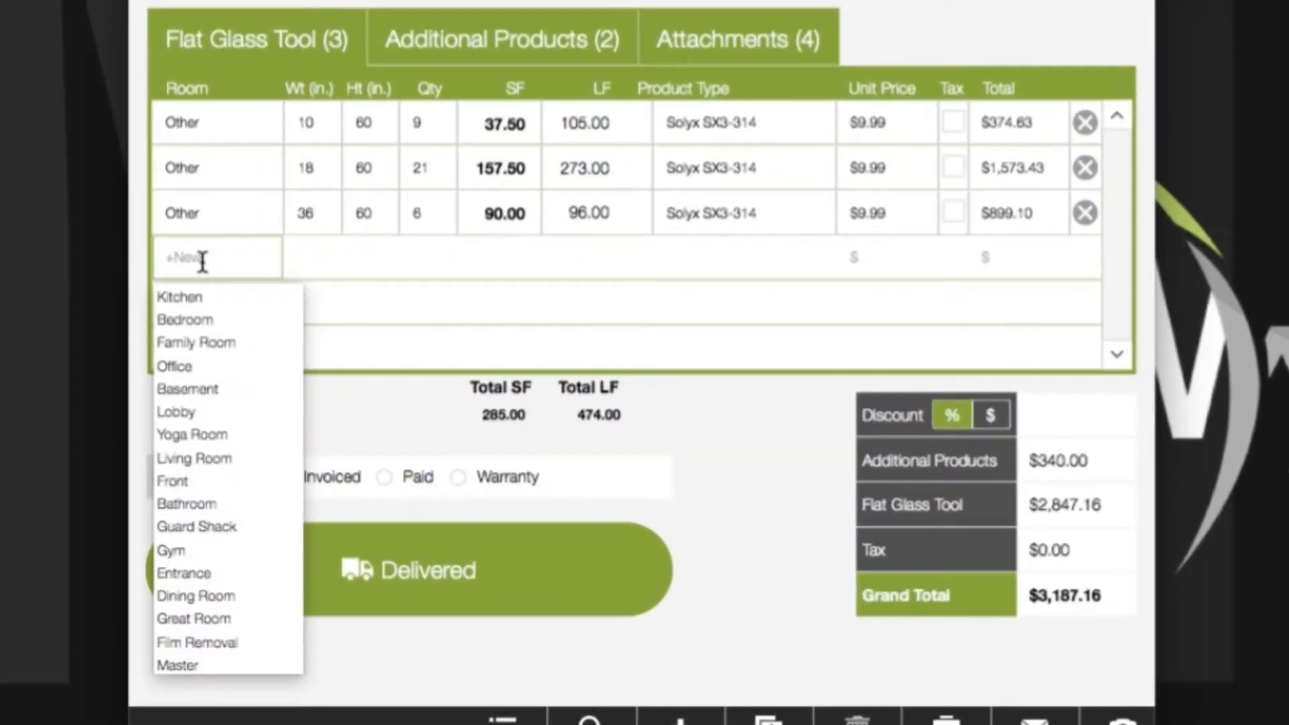
left_click(197, 299)
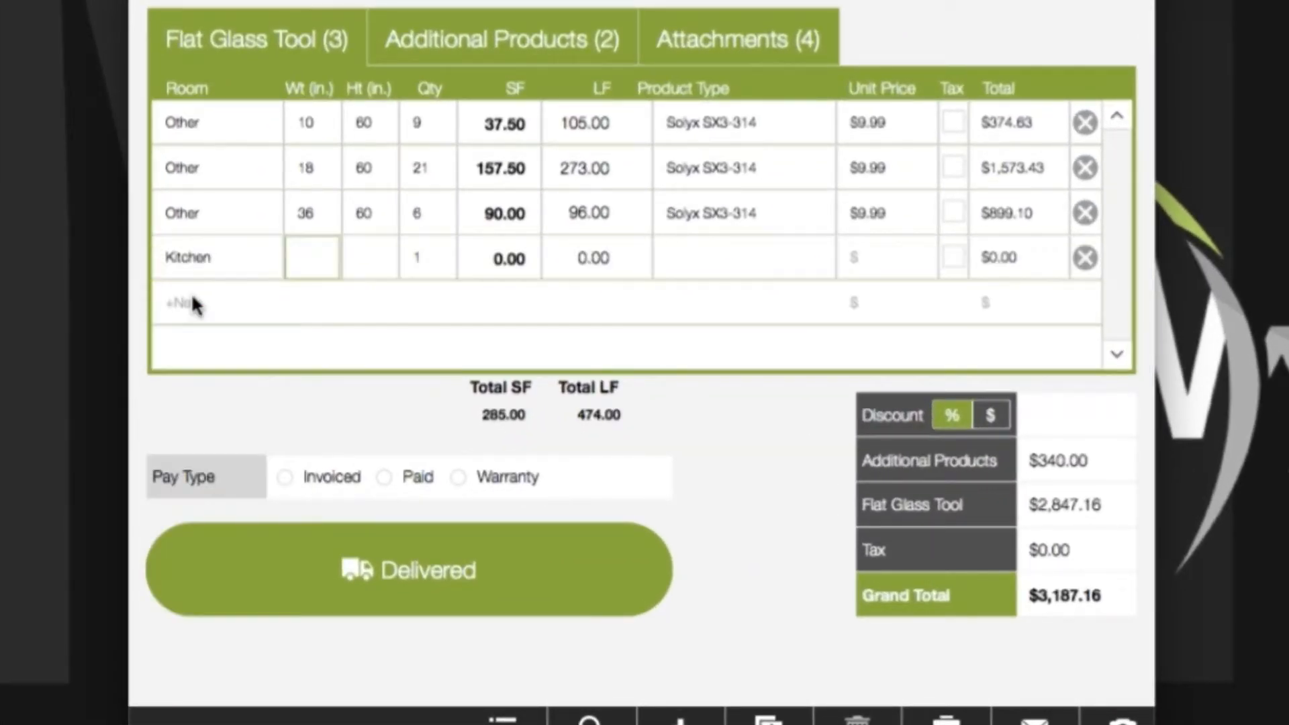
type("4")
left_click(374, 258)
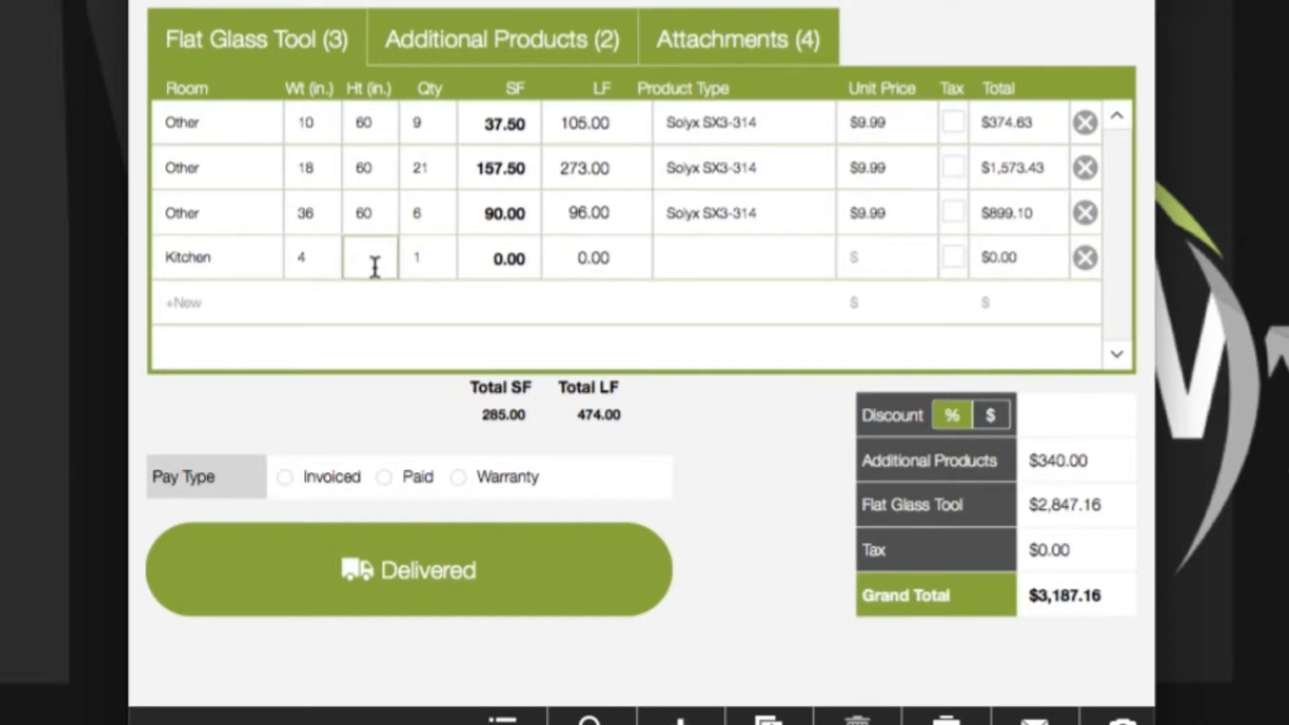
type("4")
Step: Set the Kitchen line's product to Test, then delete the line
left_click(685, 260)
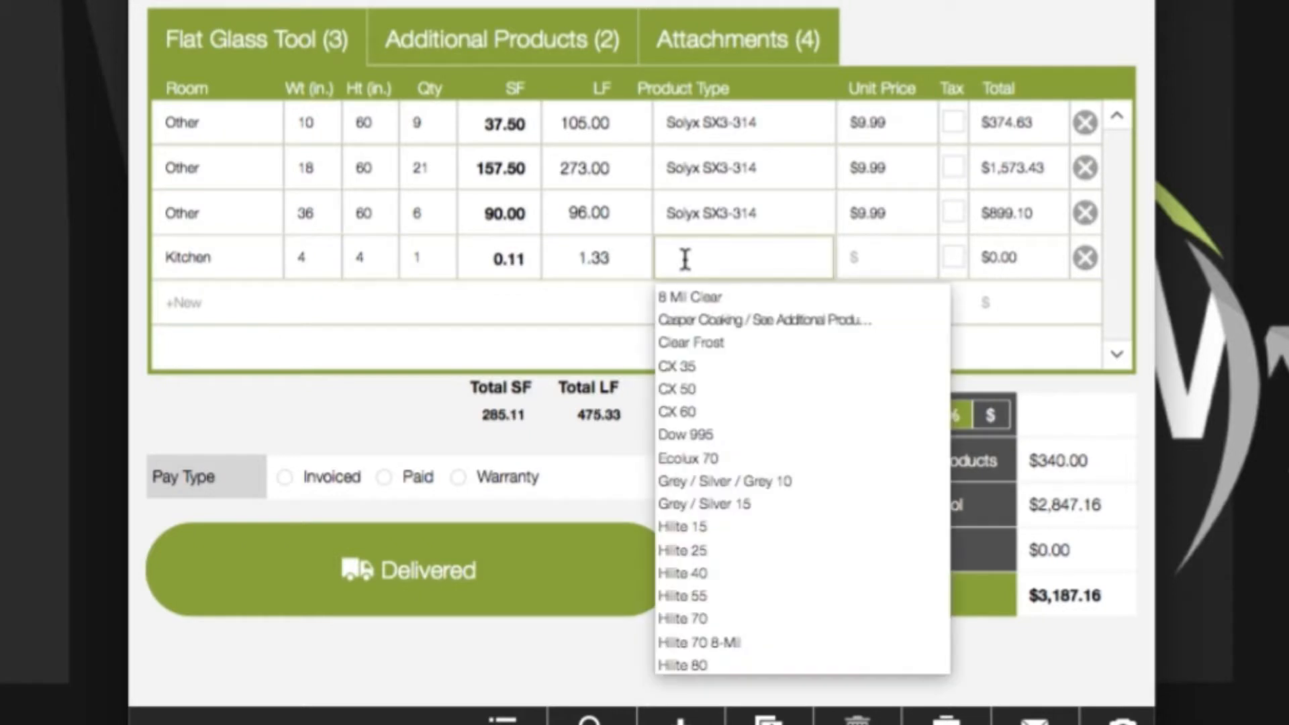
type("test")
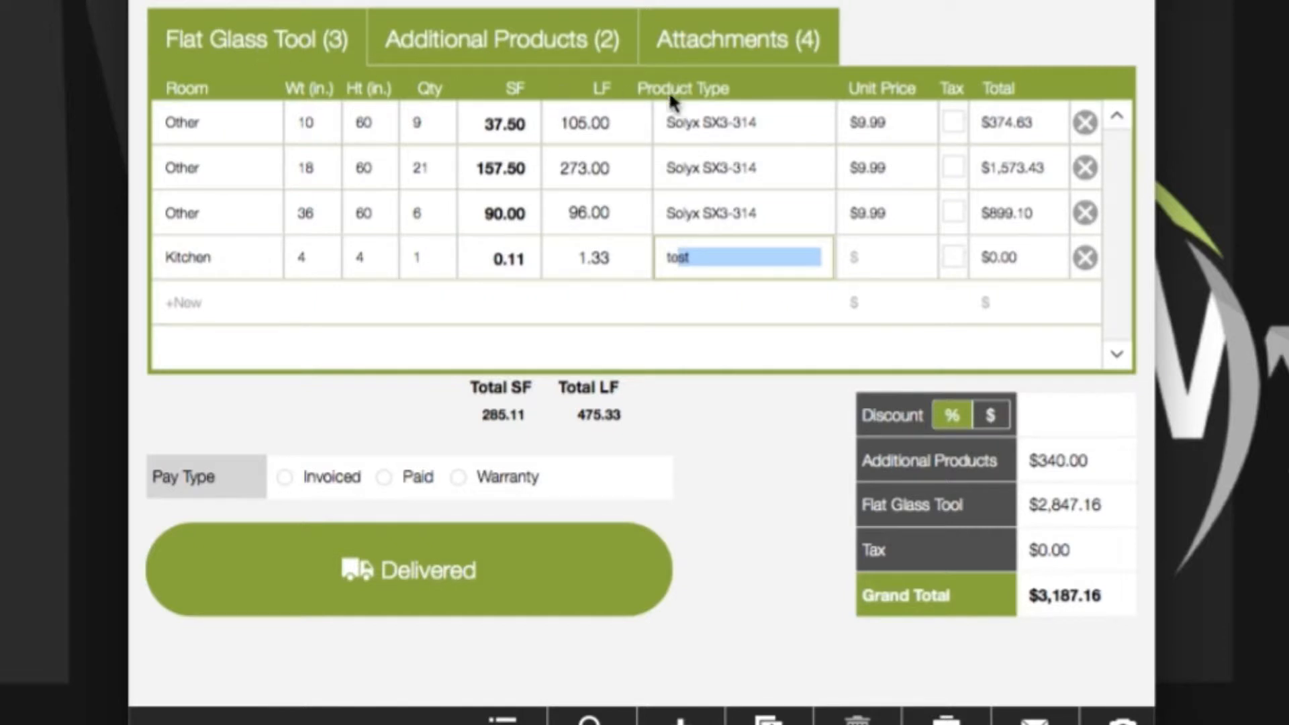
key("Return")
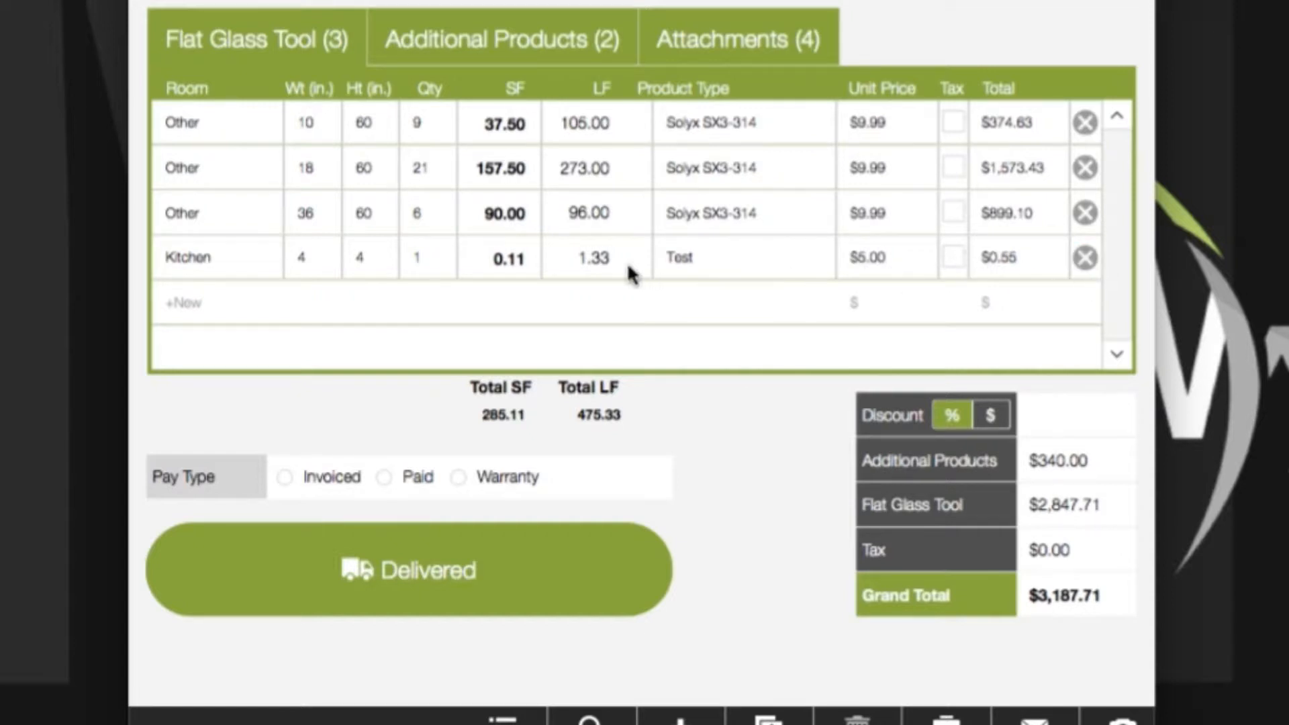
left_click(1086, 258)
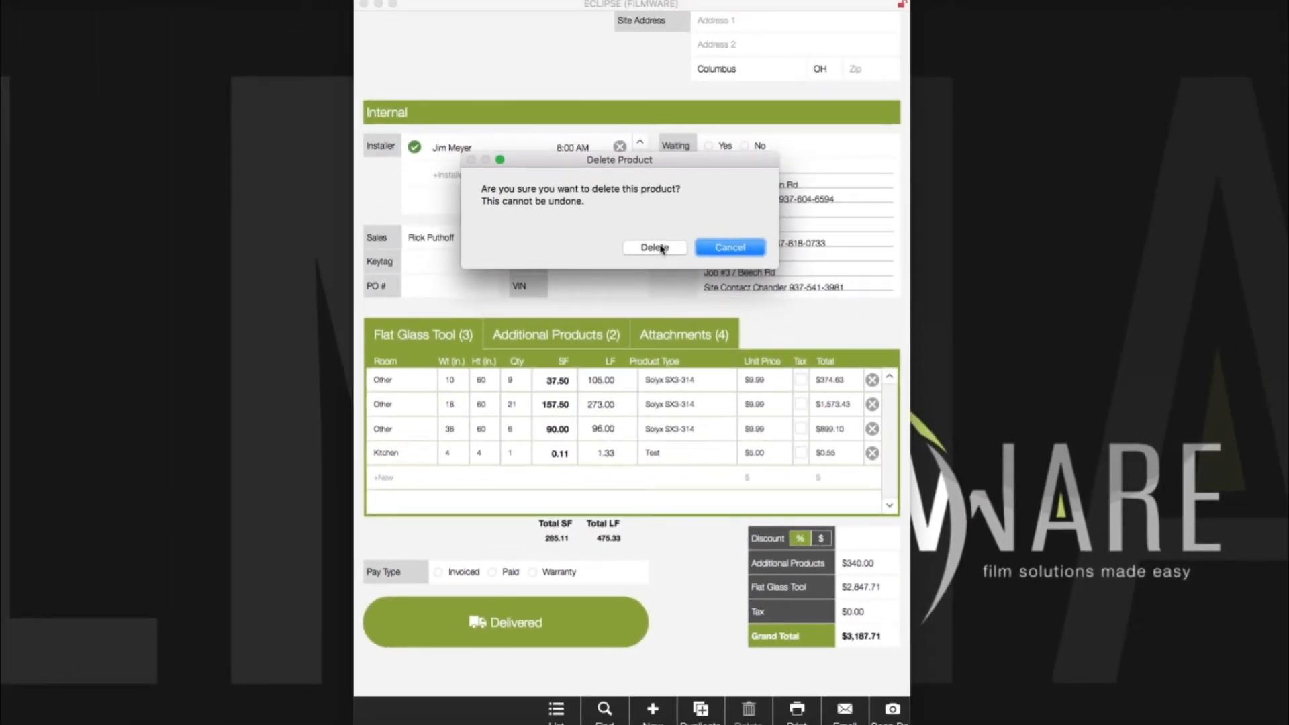
left_click(655, 248)
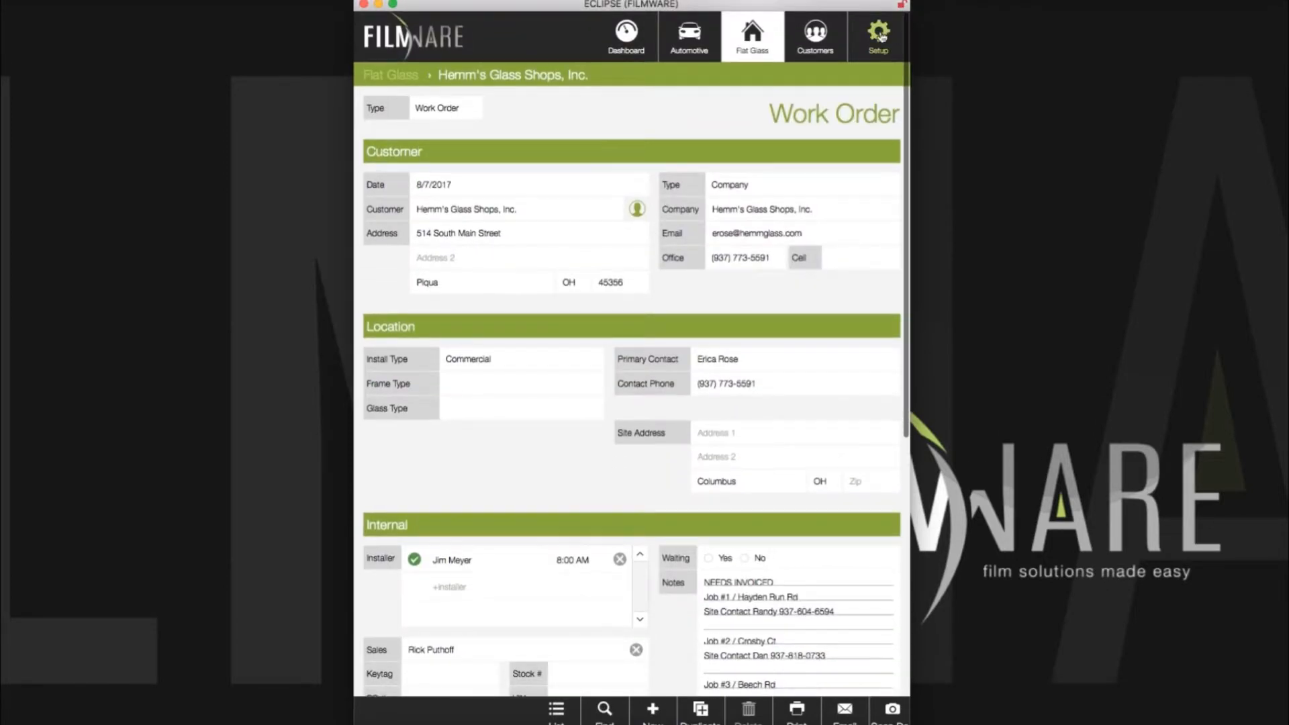
Step: Find the Test product by SKU search in the Product List and open it
left_click(878, 35)
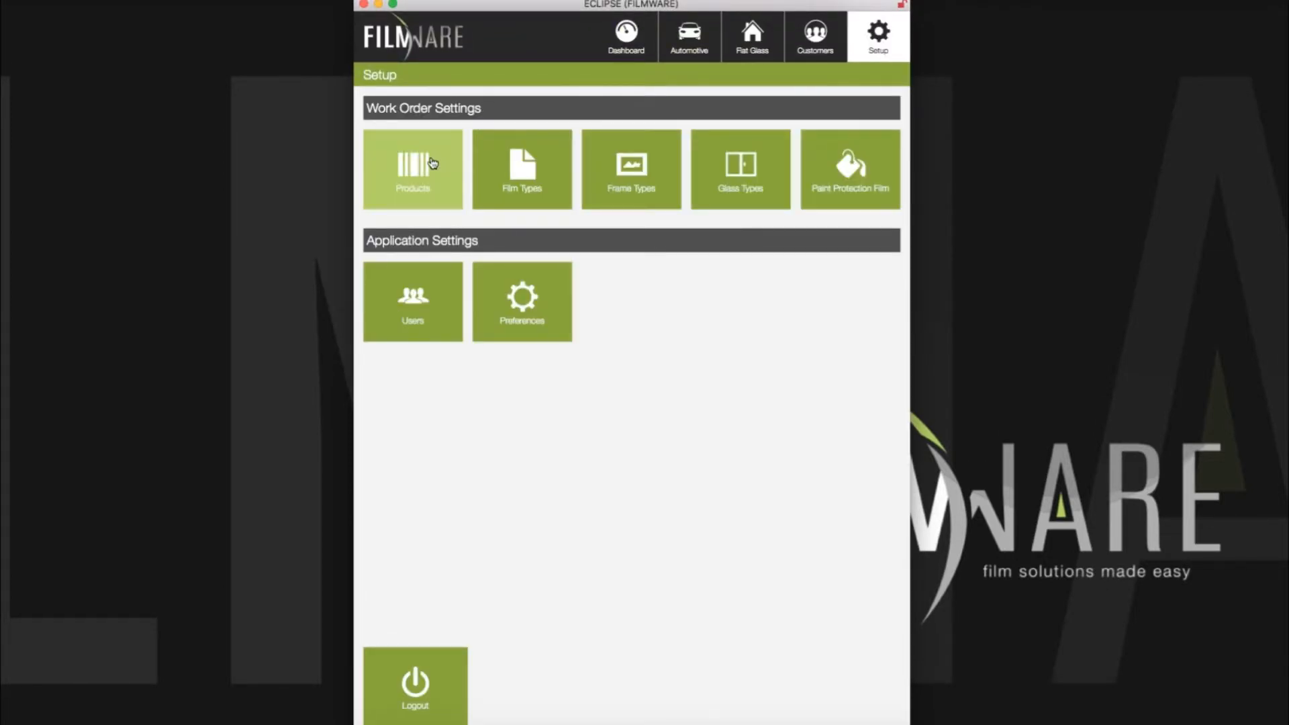
left_click(433, 159)
left_click(418, 108)
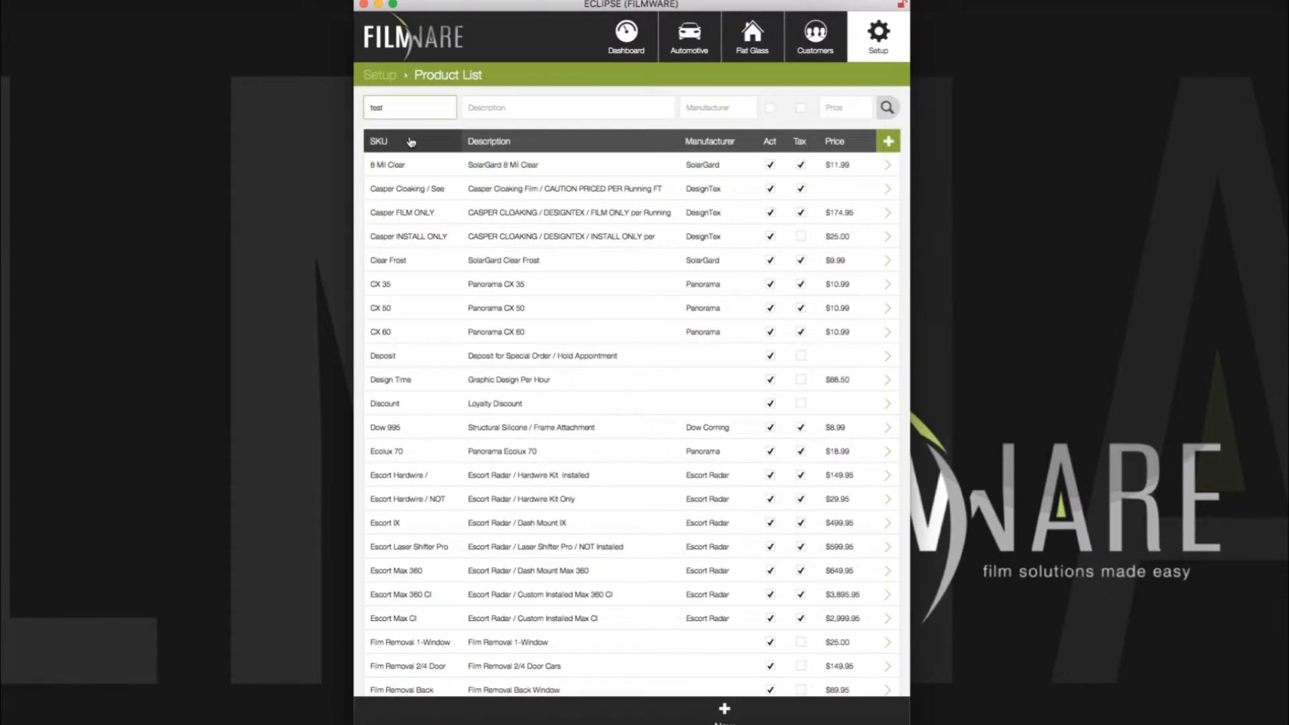
left_click(888, 108)
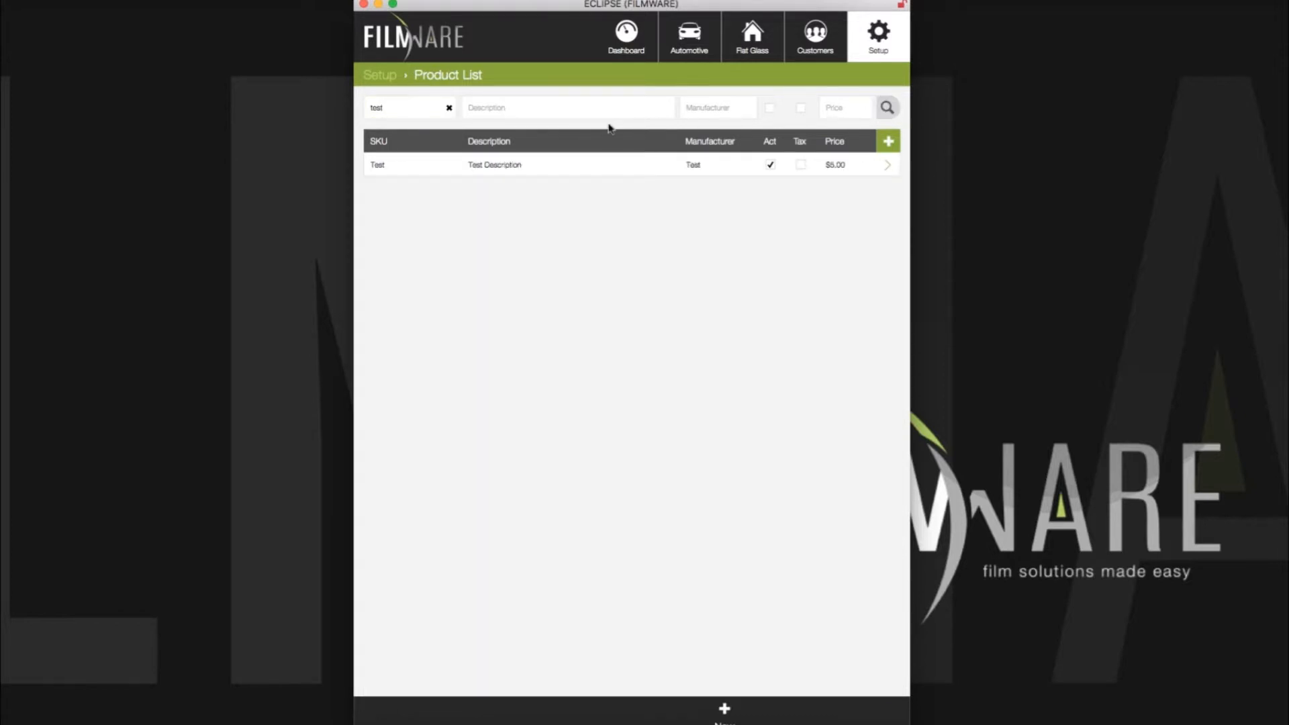
left_click(501, 172)
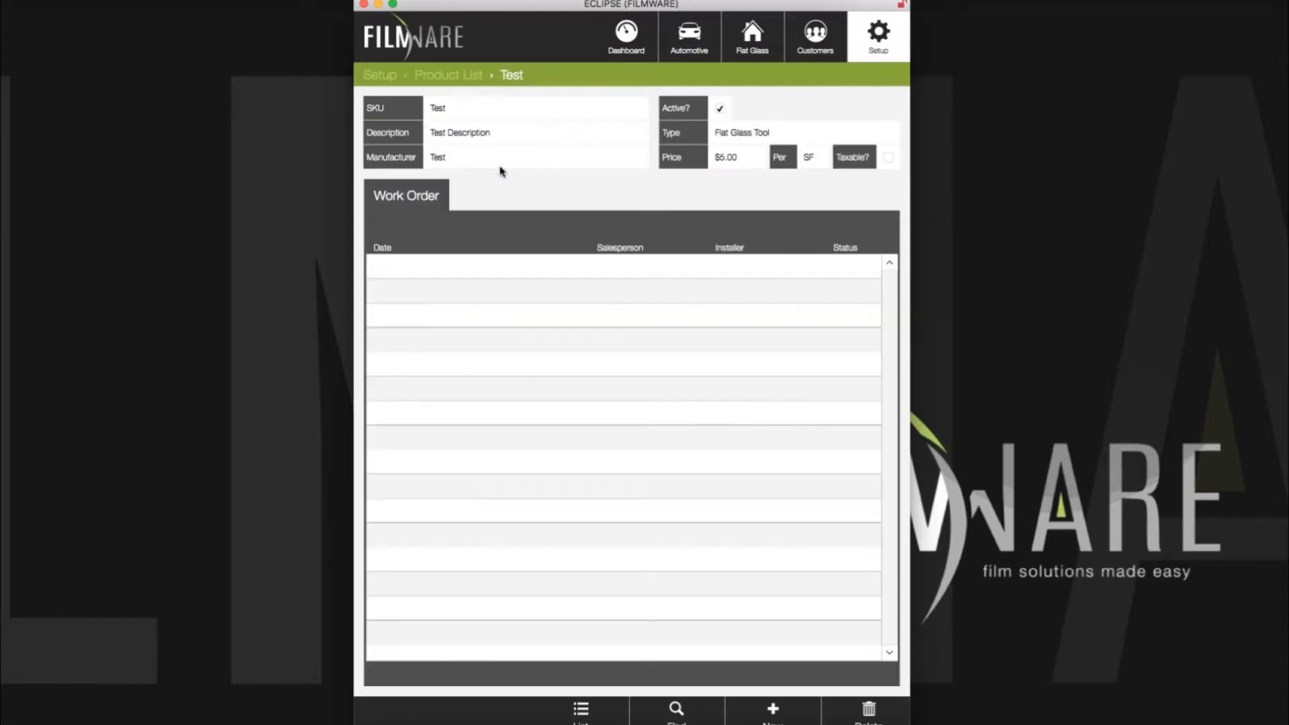
Step: Change the Test product's type to Additional Products at $5.00, then return to Flat Glass orders
left_click(467, 159)
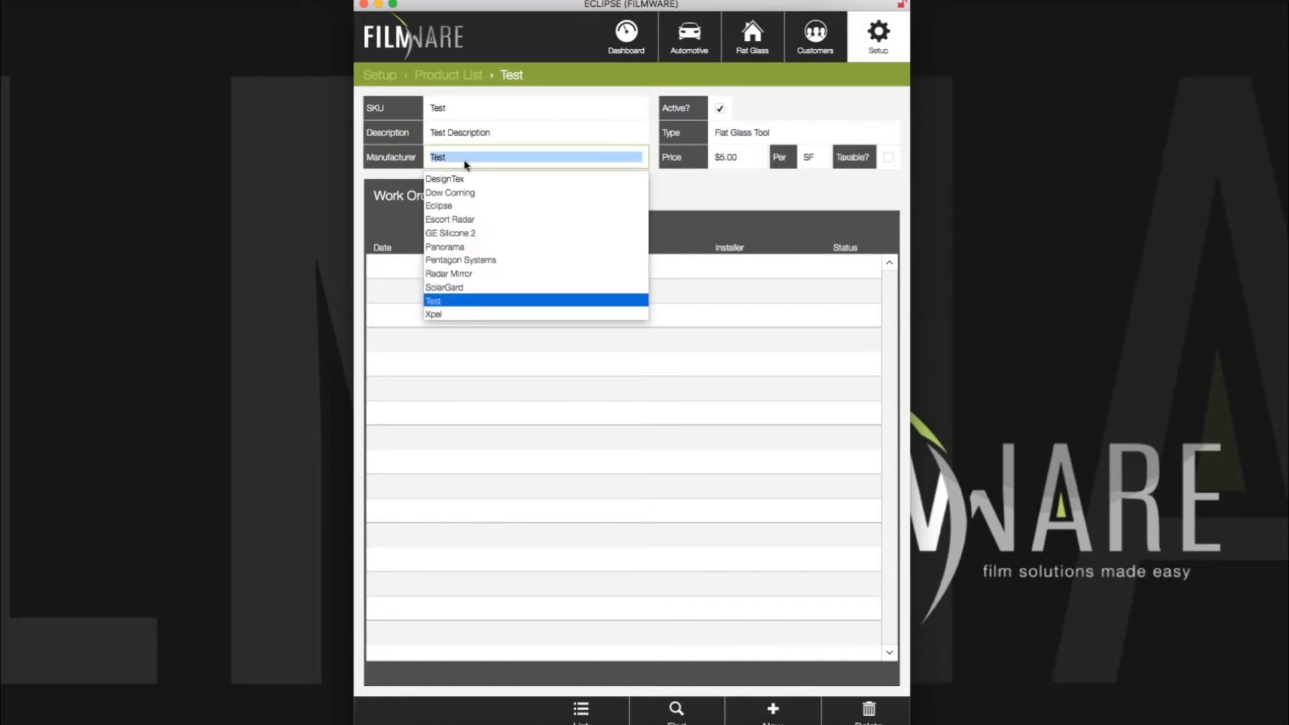
left_click(685, 191)
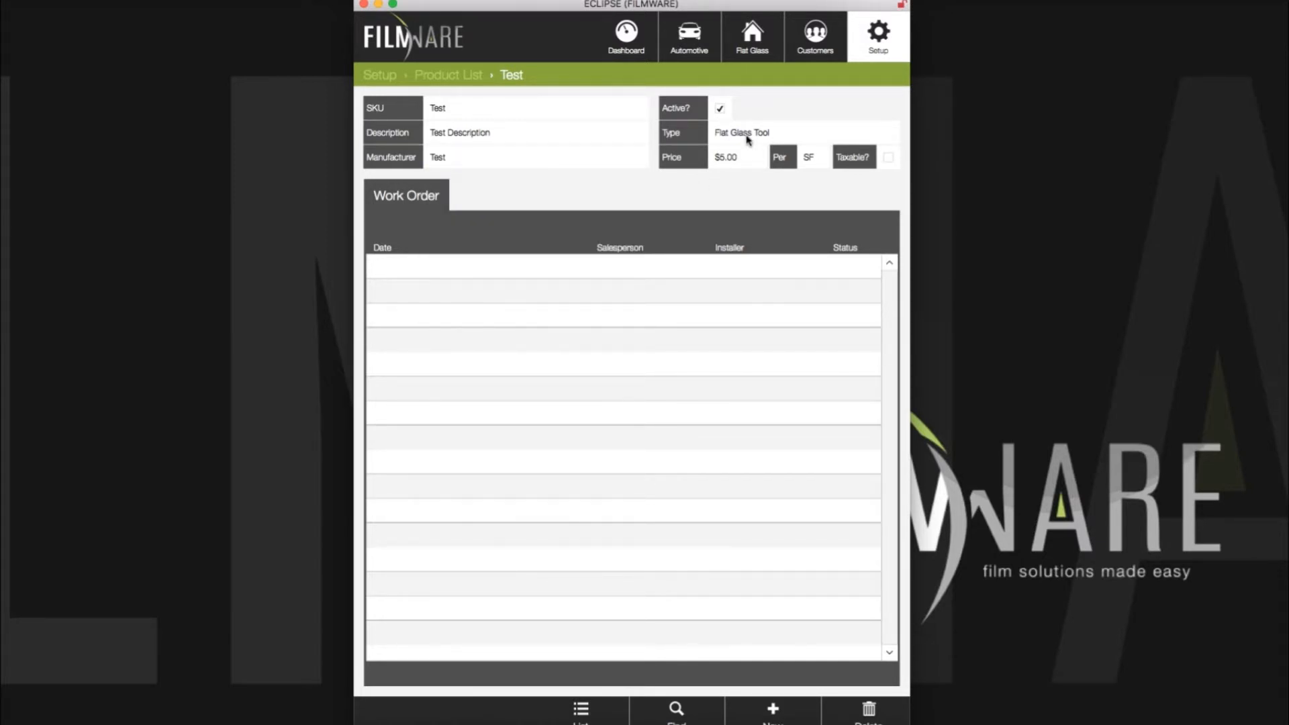
left_click(749, 134)
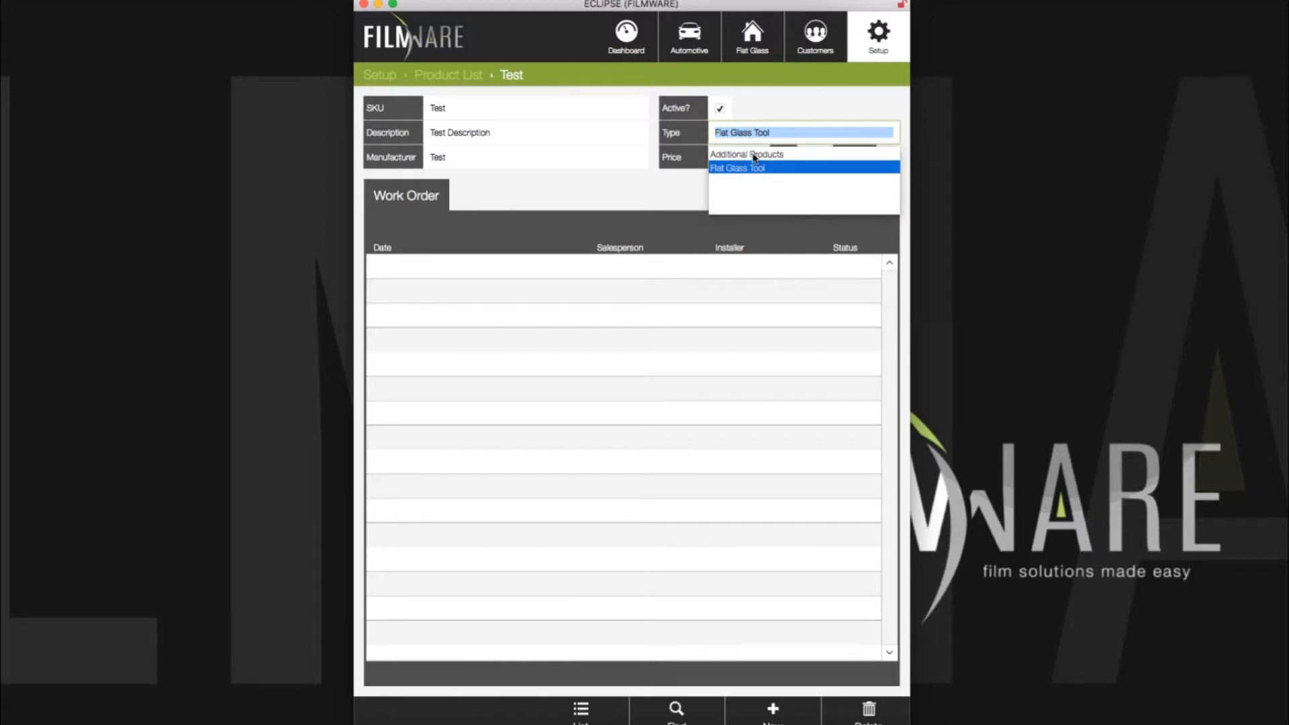
left_click(755, 155)
left_click(713, 191)
left_click(755, 42)
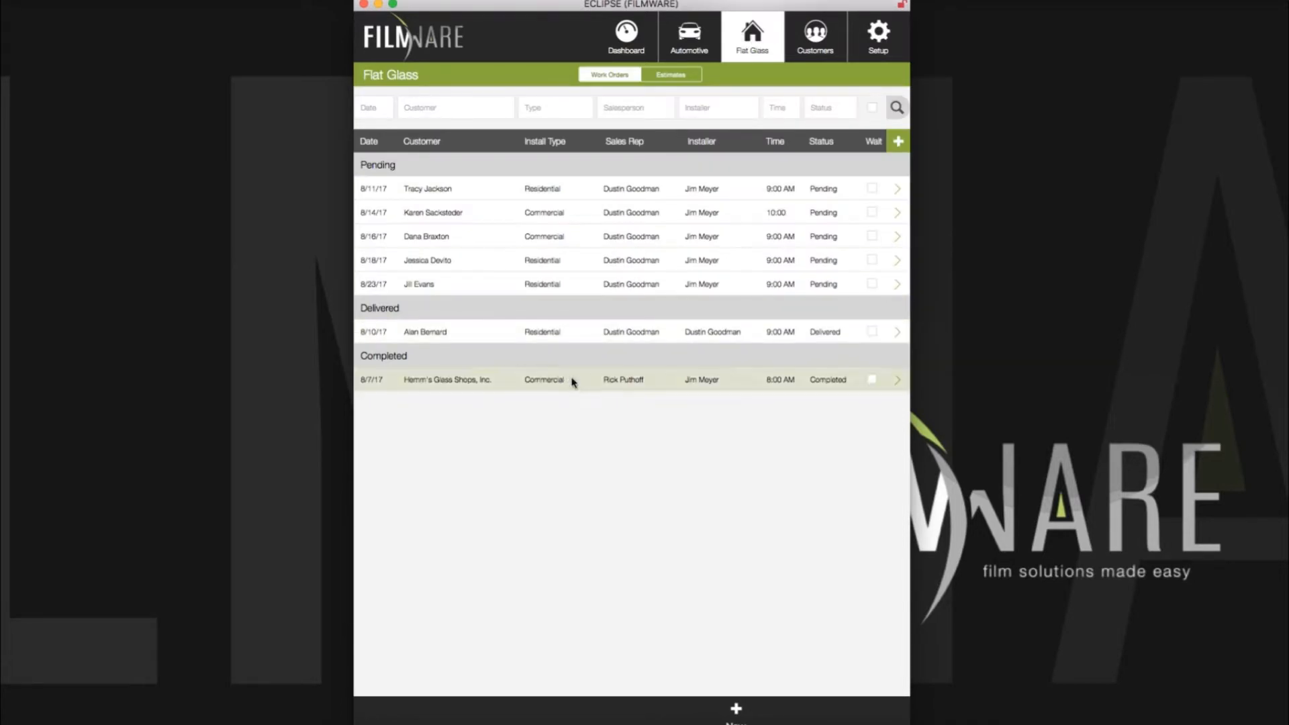
Step: Add a Test line to Hemm's Glass Shops order's Additional Products, then remove it
left_click(577, 376)
scroll(551, 455, "down", 5)
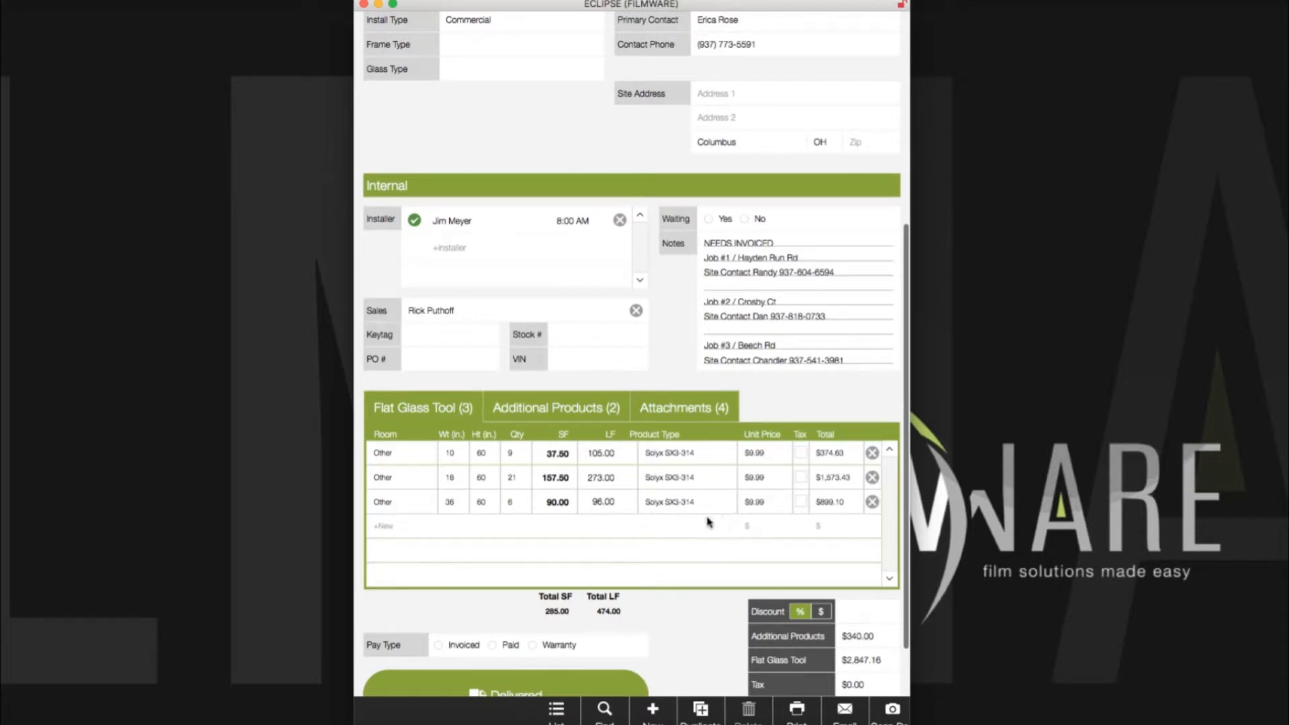
left_click(570, 411)
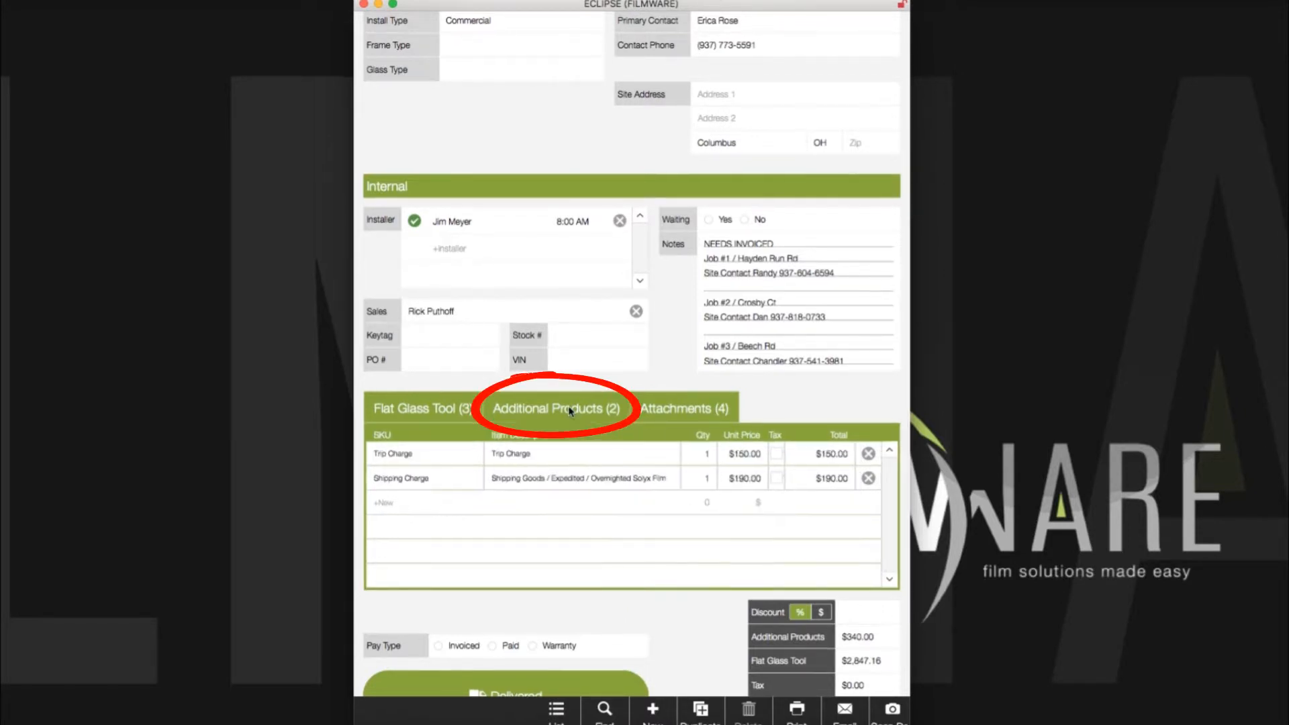
left_click(421, 497)
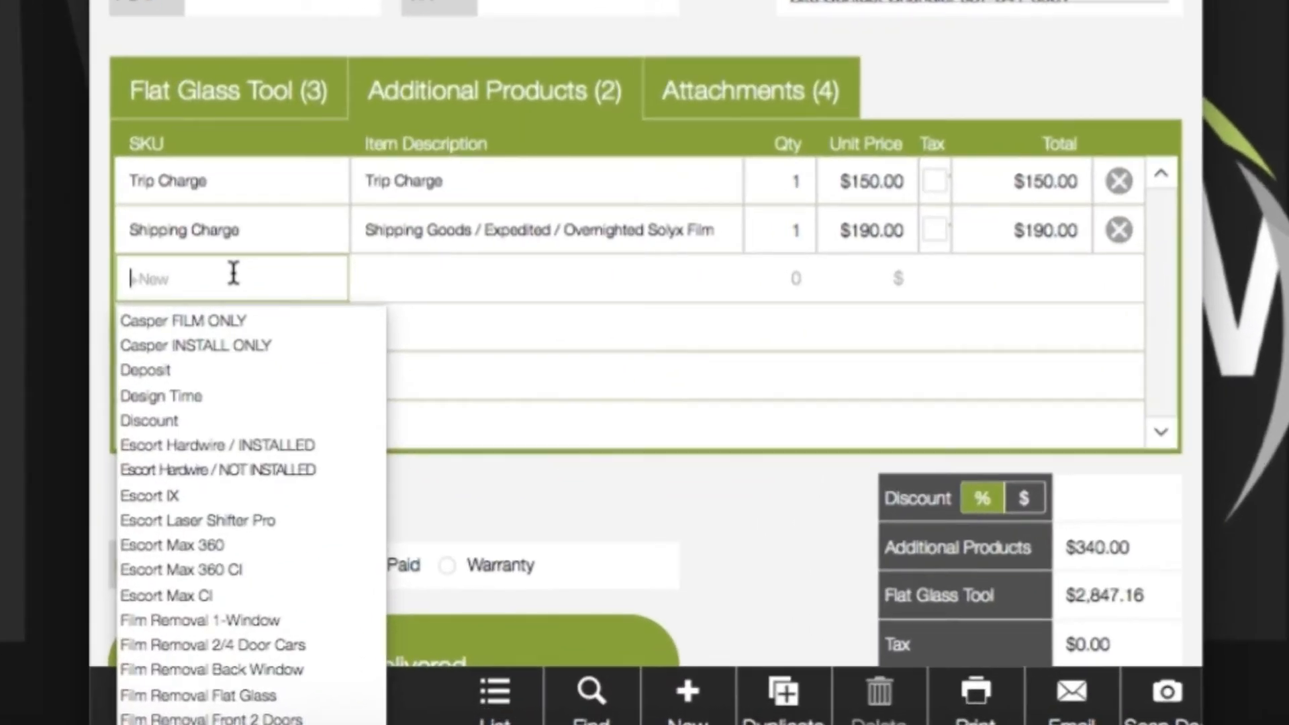
type("test")
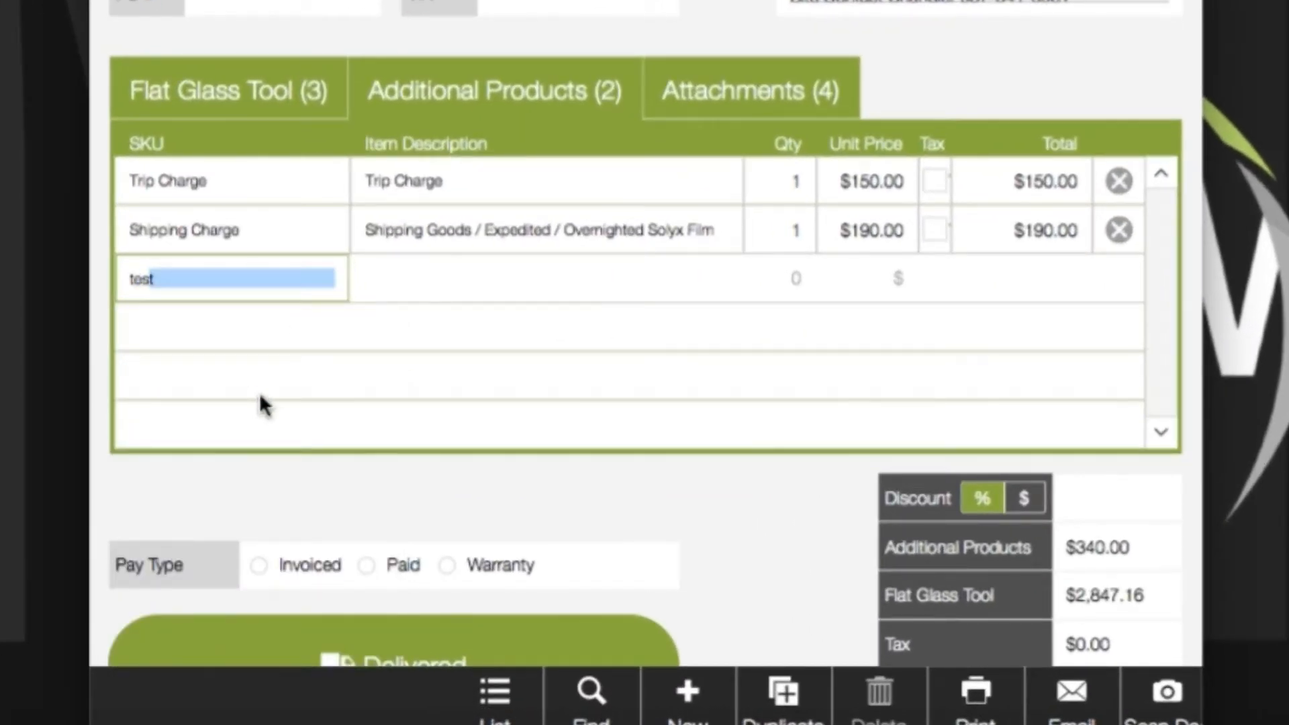
key("Tab")
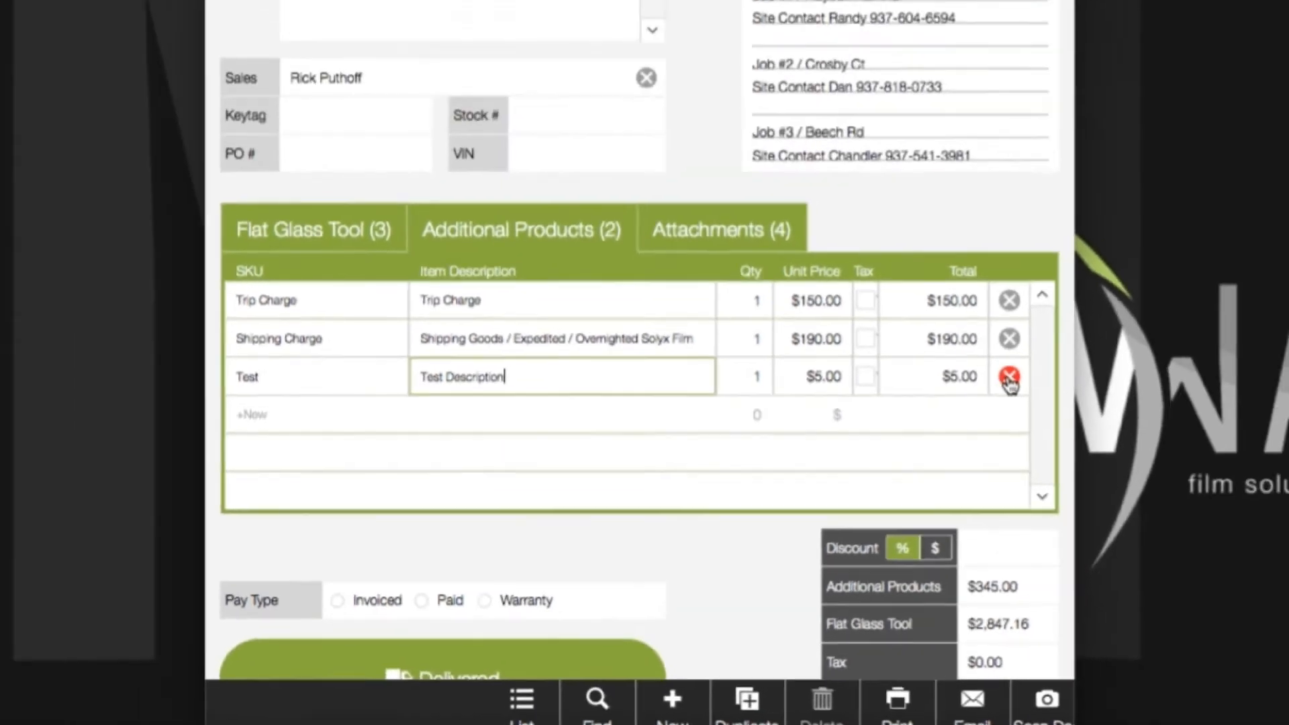
left_click(1118, 279)
left_click(664, 248)
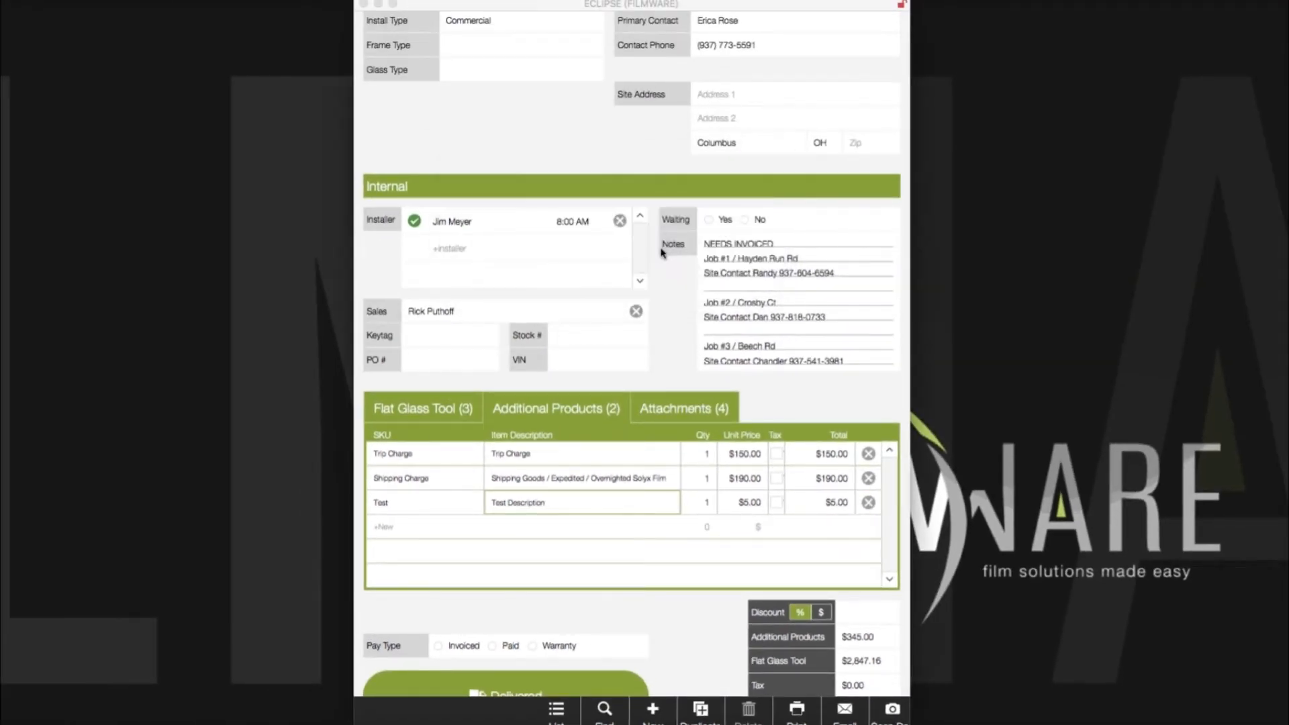
Step: Go to Setup's Product List showing the Test product
scroll(669, 283, "up", 10)
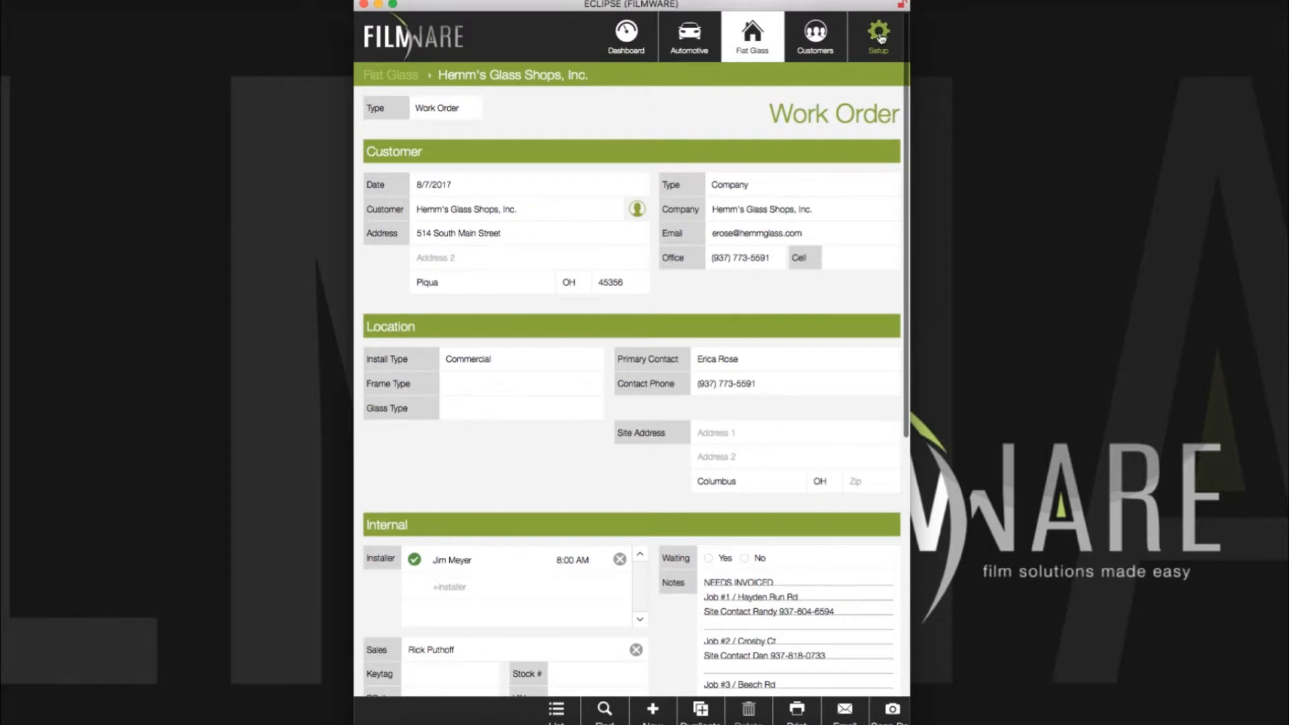
left_click(878, 34)
left_click(413, 168)
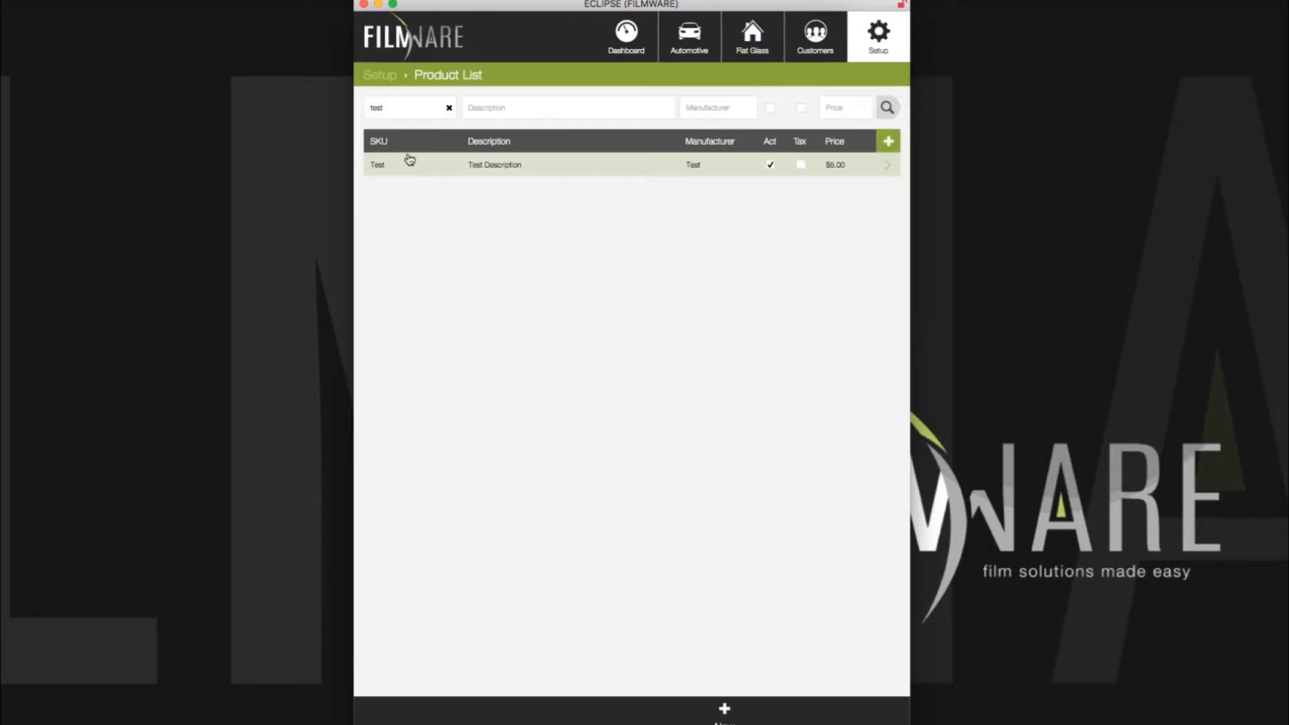
Step: Open the Test product, delete it forever, and return to Setup
left_click(851, 170)
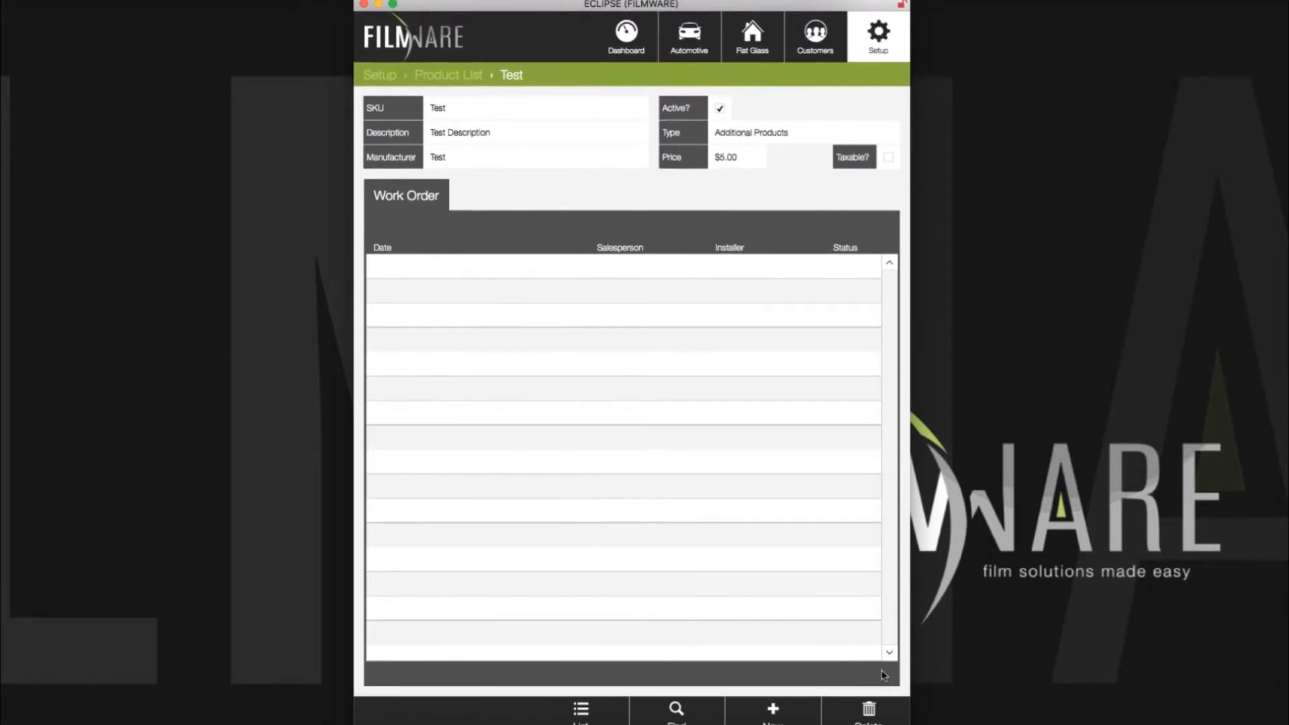
left_click(876, 705)
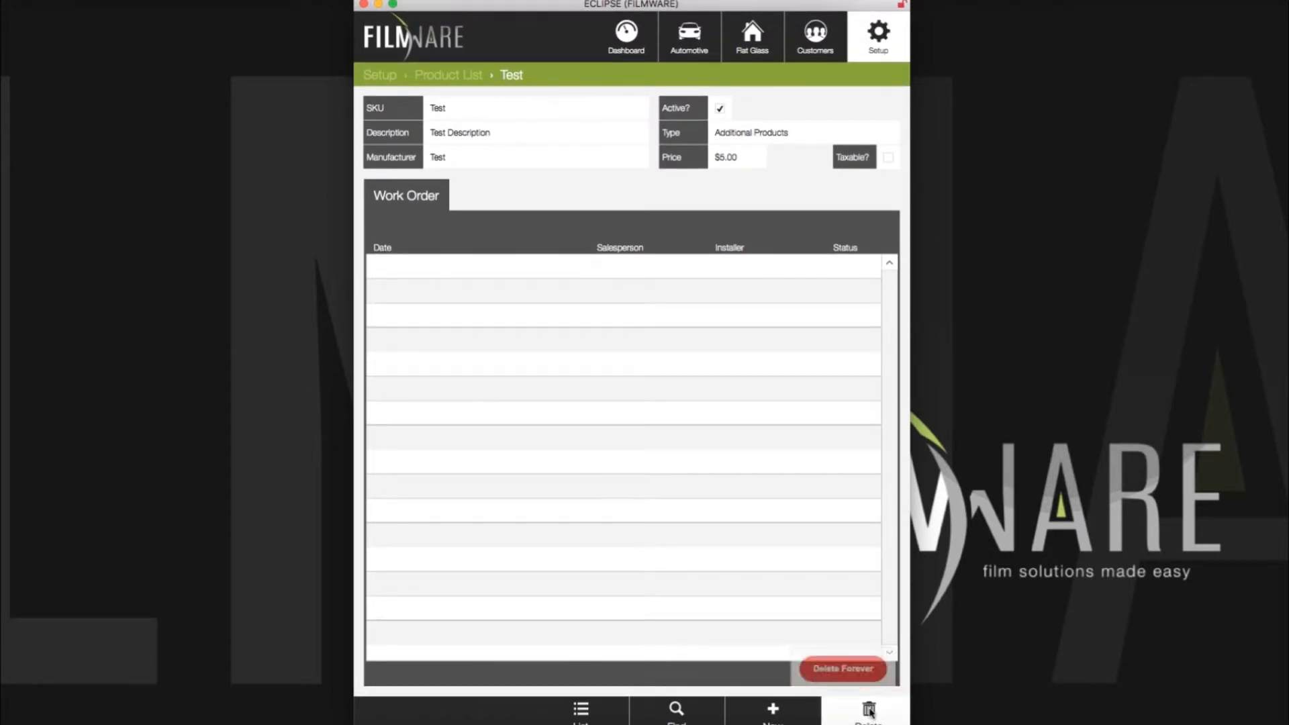
left_click(843, 661)
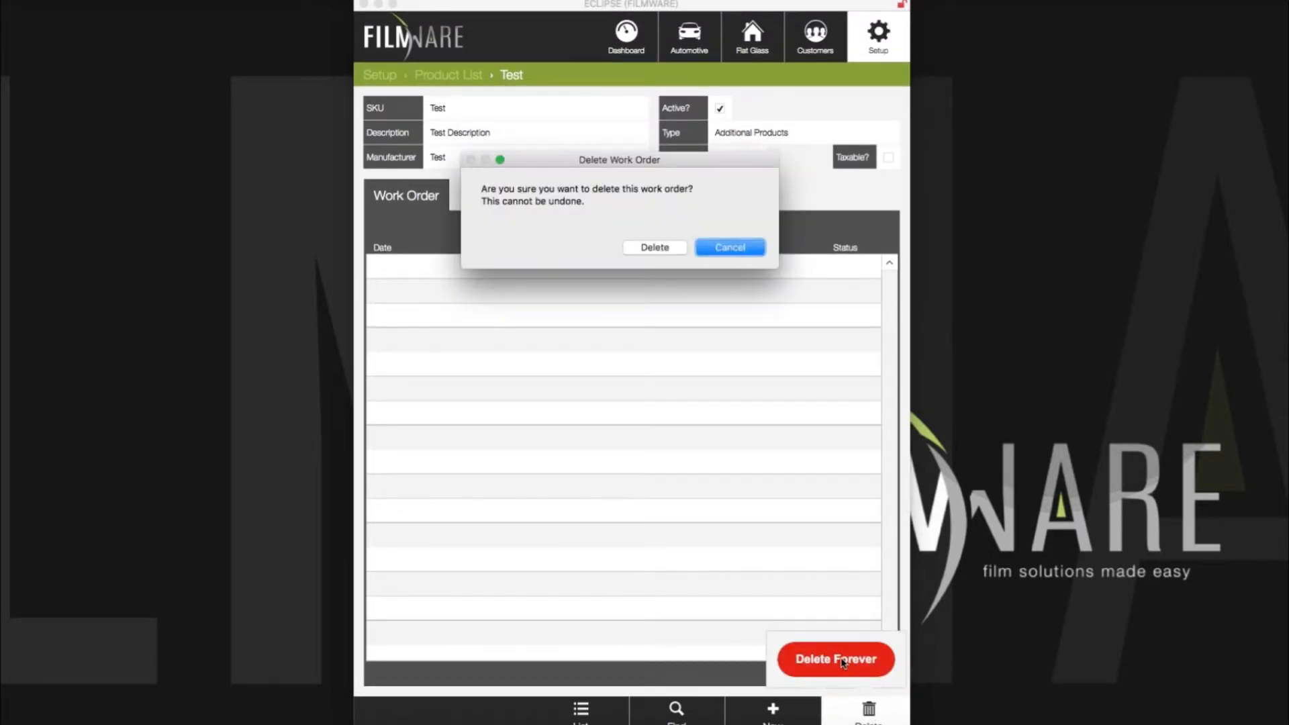
left_click(668, 252)
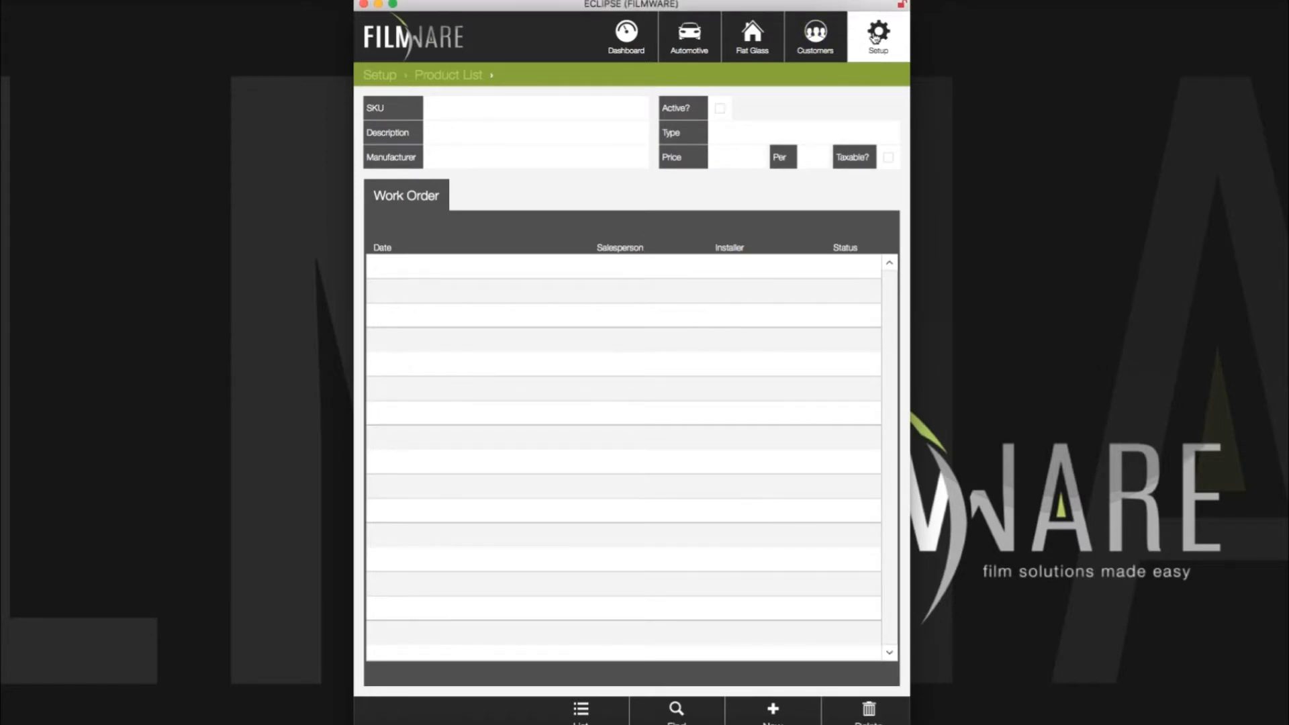
left_click(875, 38)
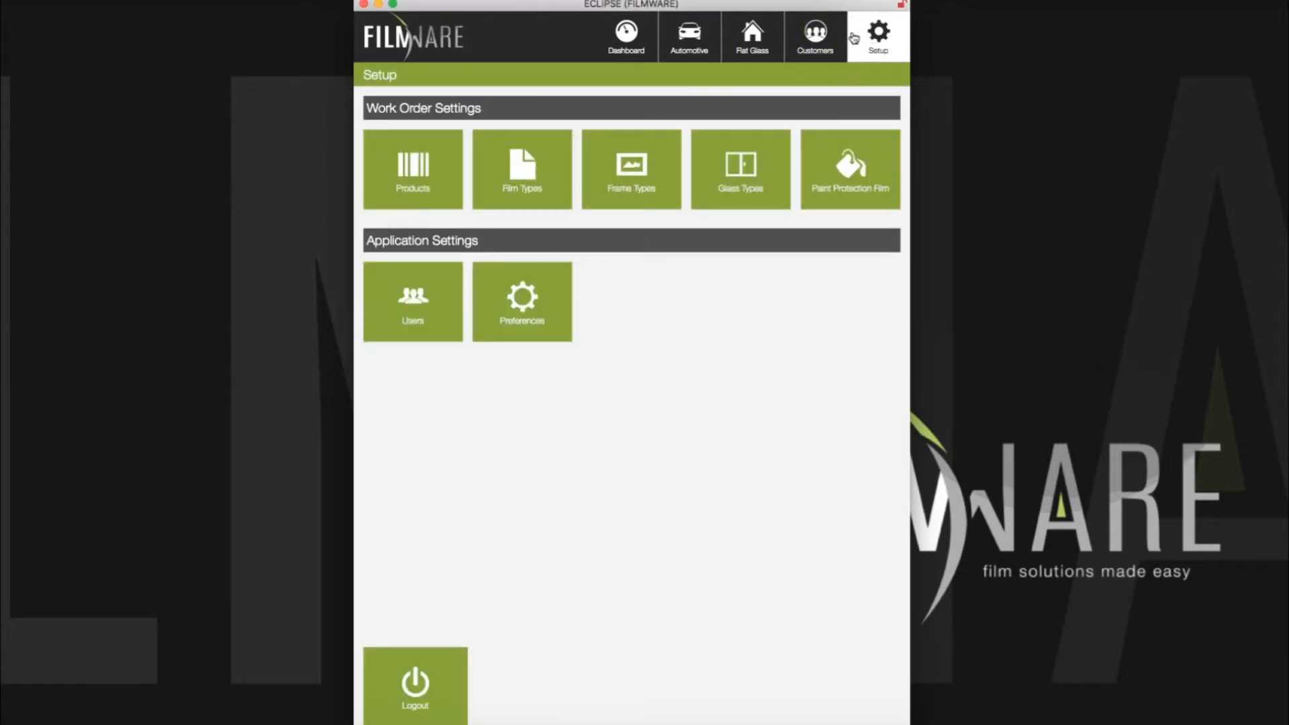
Step: In Film Types, create a blank entry, delete it forever, and go back to Setup
left_click(530, 176)
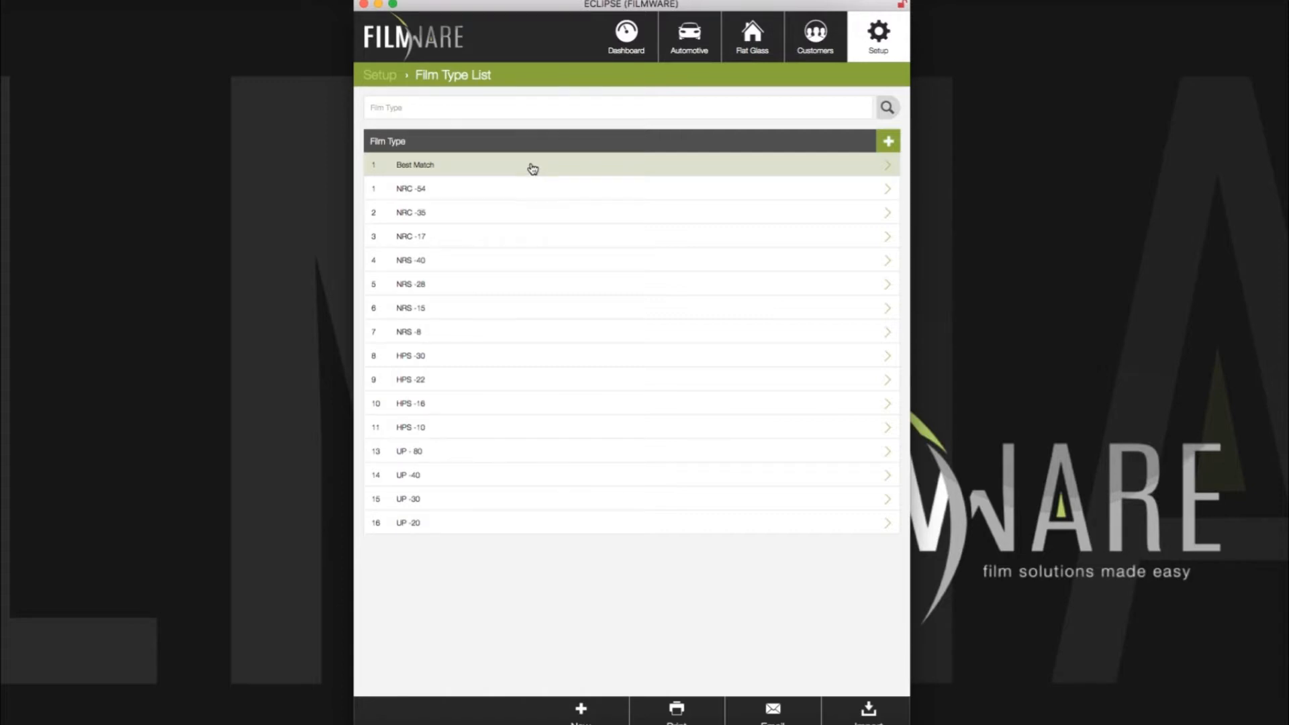
left_click(890, 144)
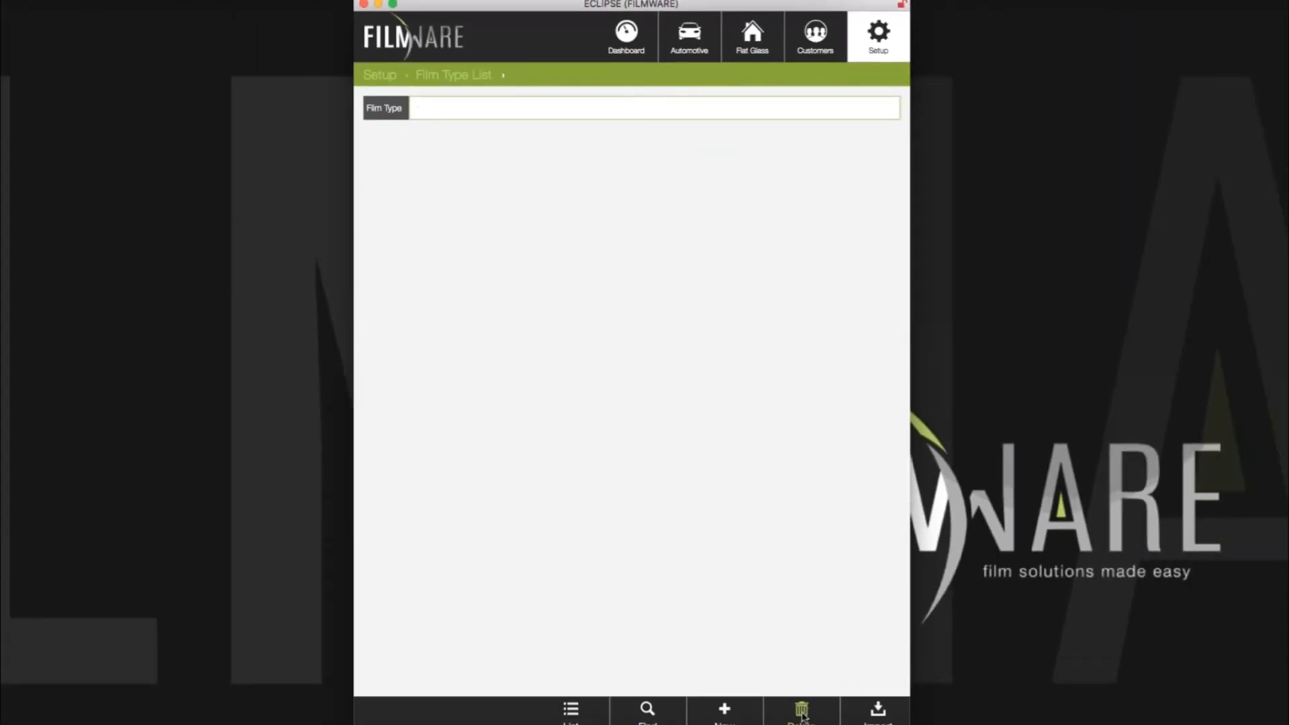
left_click(803, 713)
left_click(806, 659)
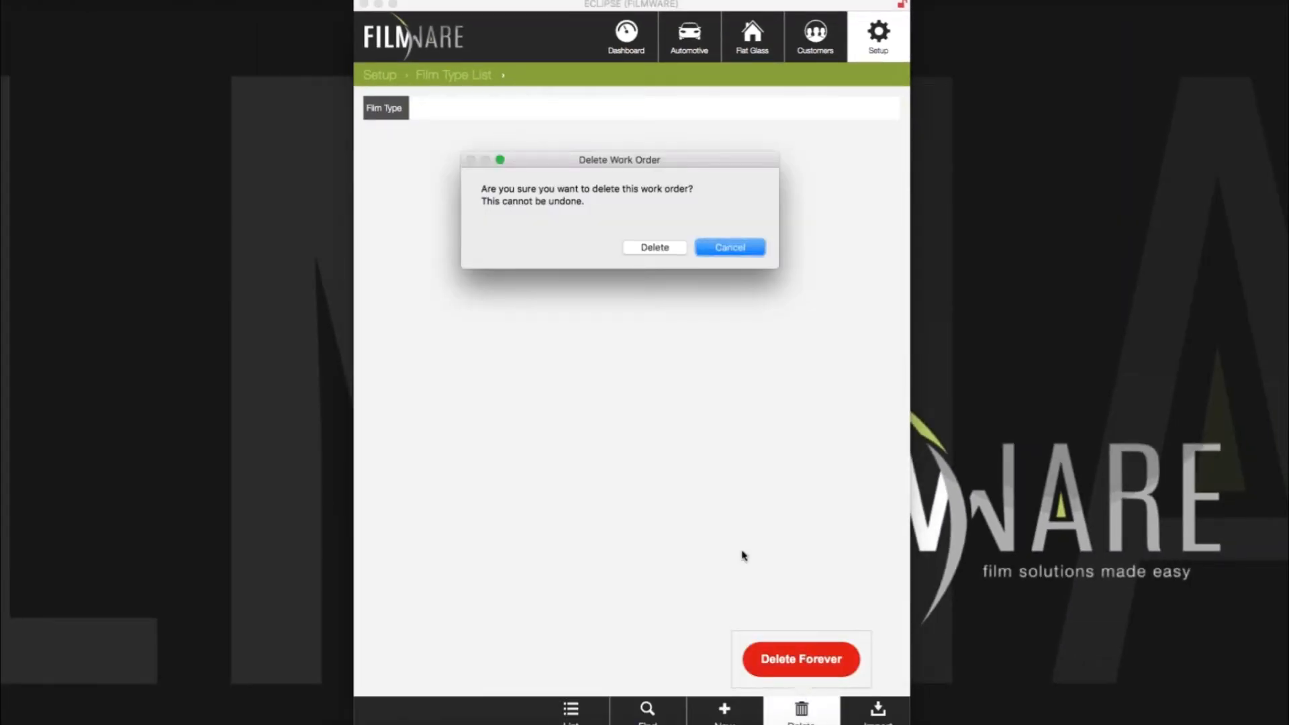
left_click(655, 248)
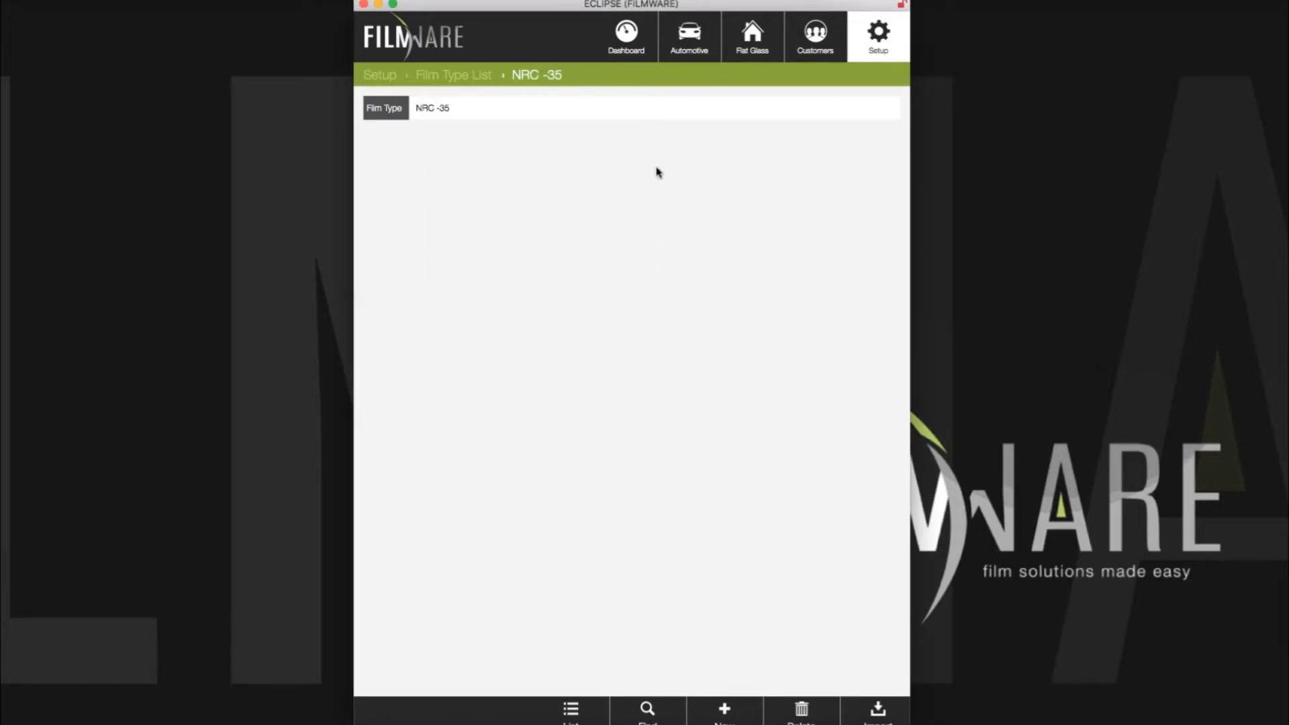
left_click(873, 42)
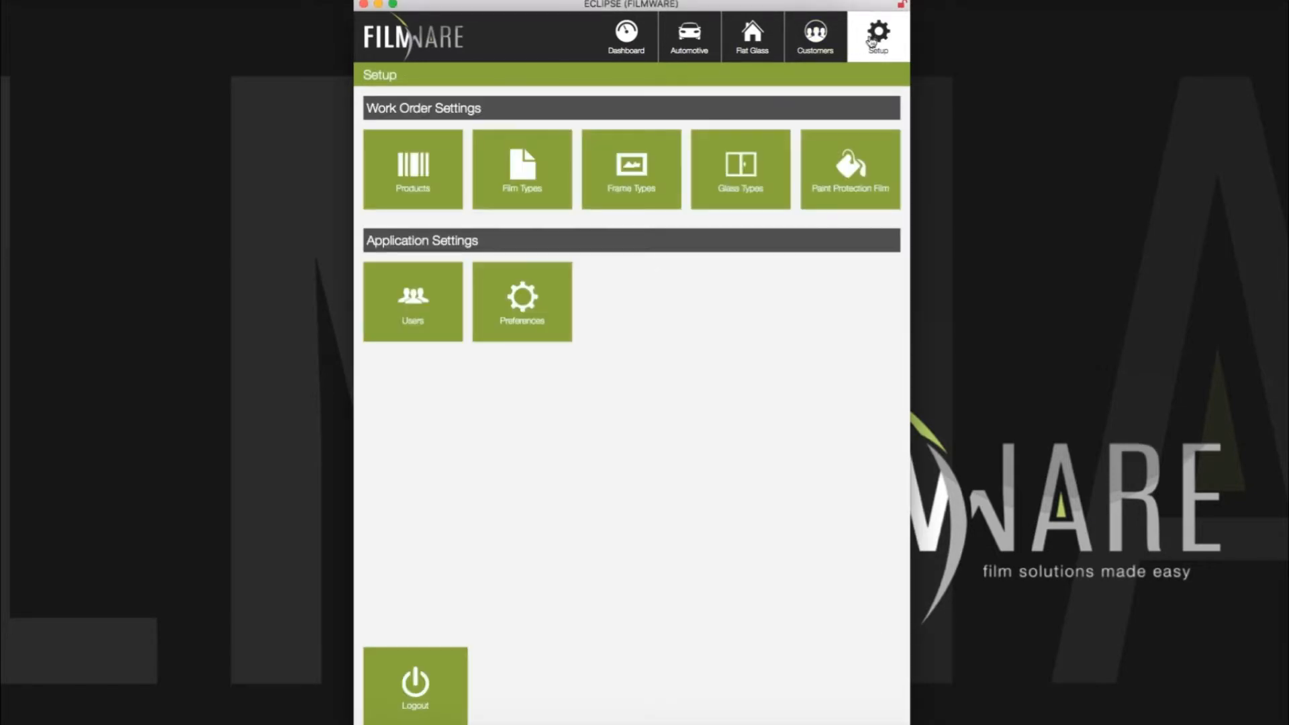
Step: Open the Frame Types list and start a new frame type entry
left_click(629, 168)
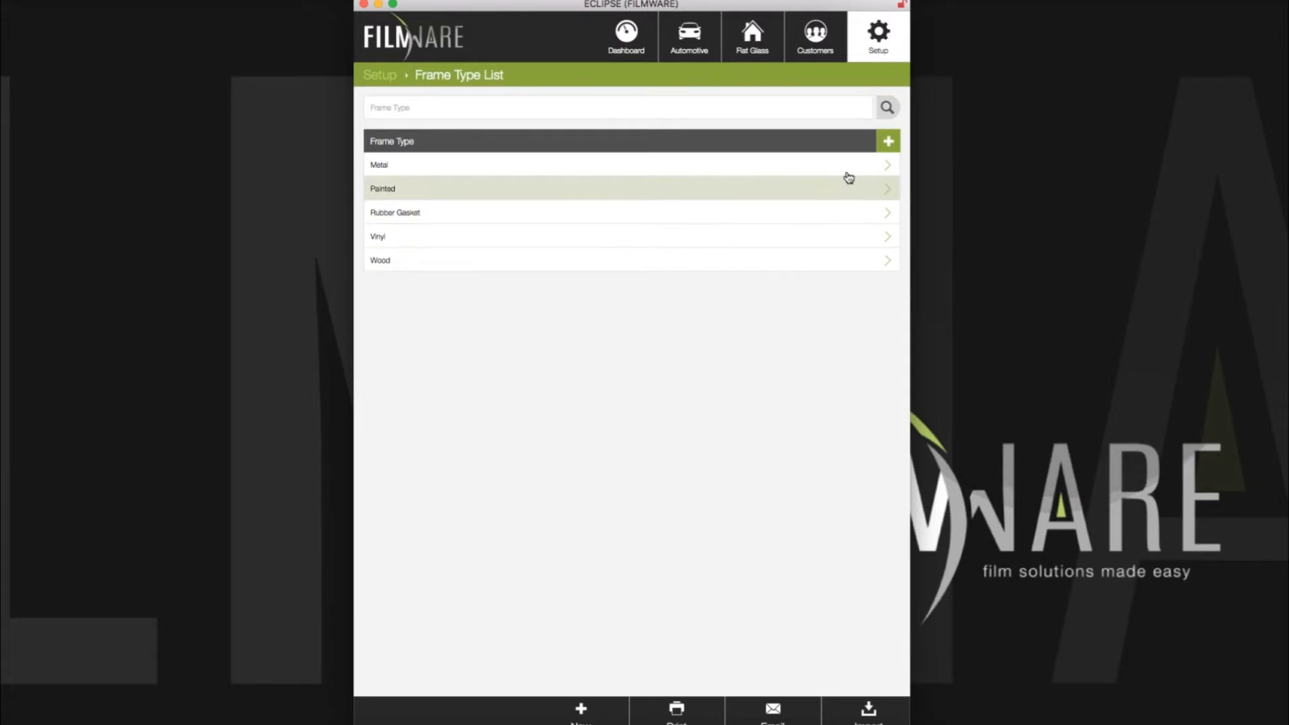
left_click(888, 144)
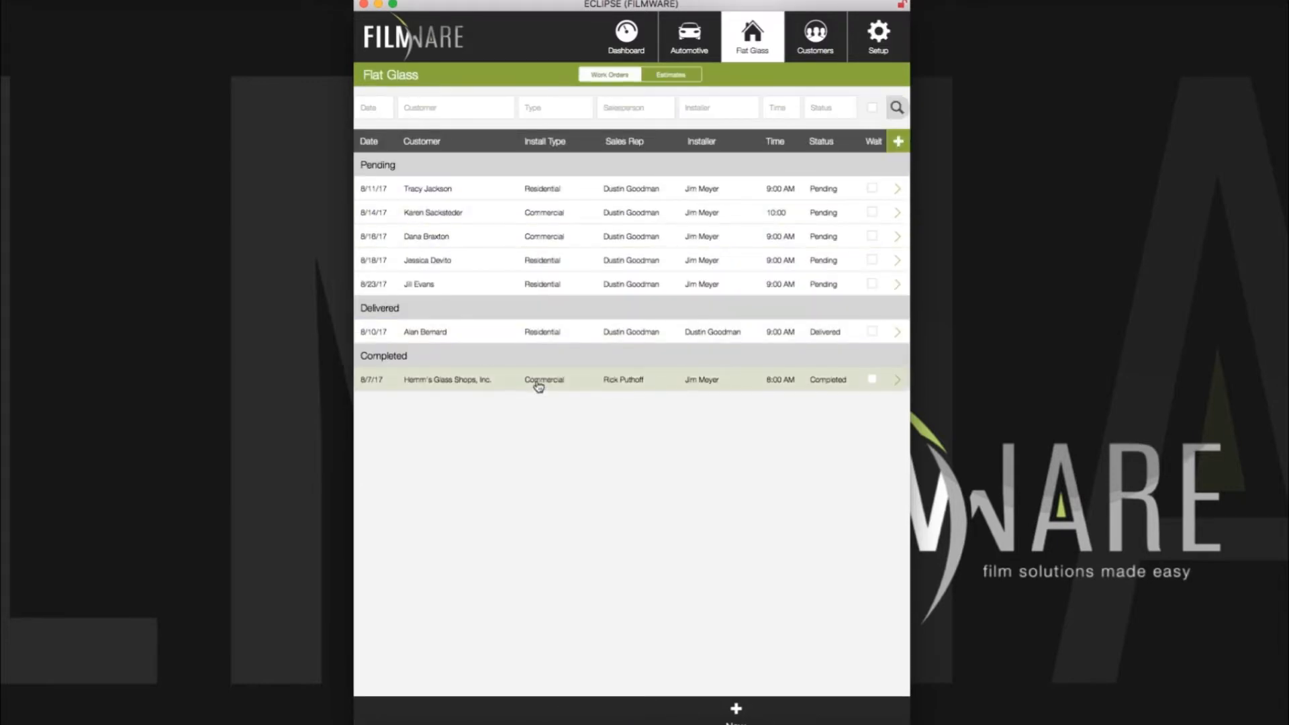
Step: Open the Hemm's Glass Shops work order and review its Frame Type and Glass Type choices
left_click(540, 381)
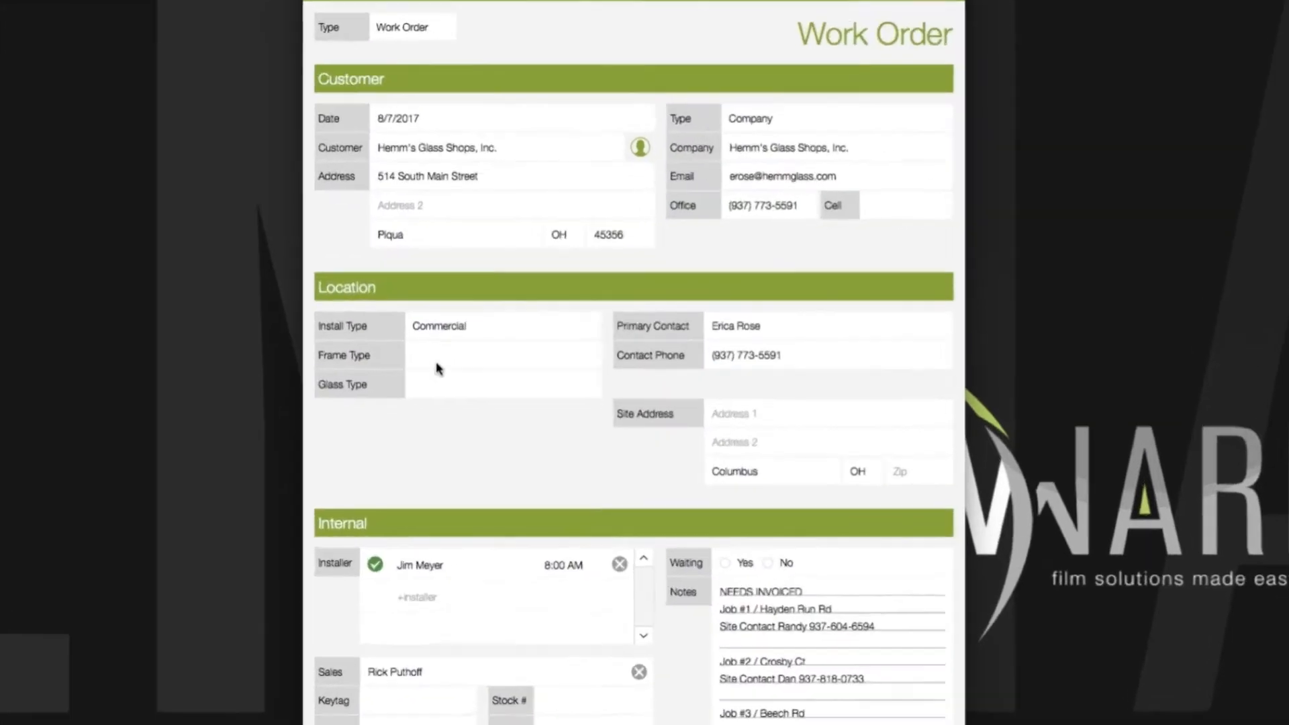
left_click(437, 366)
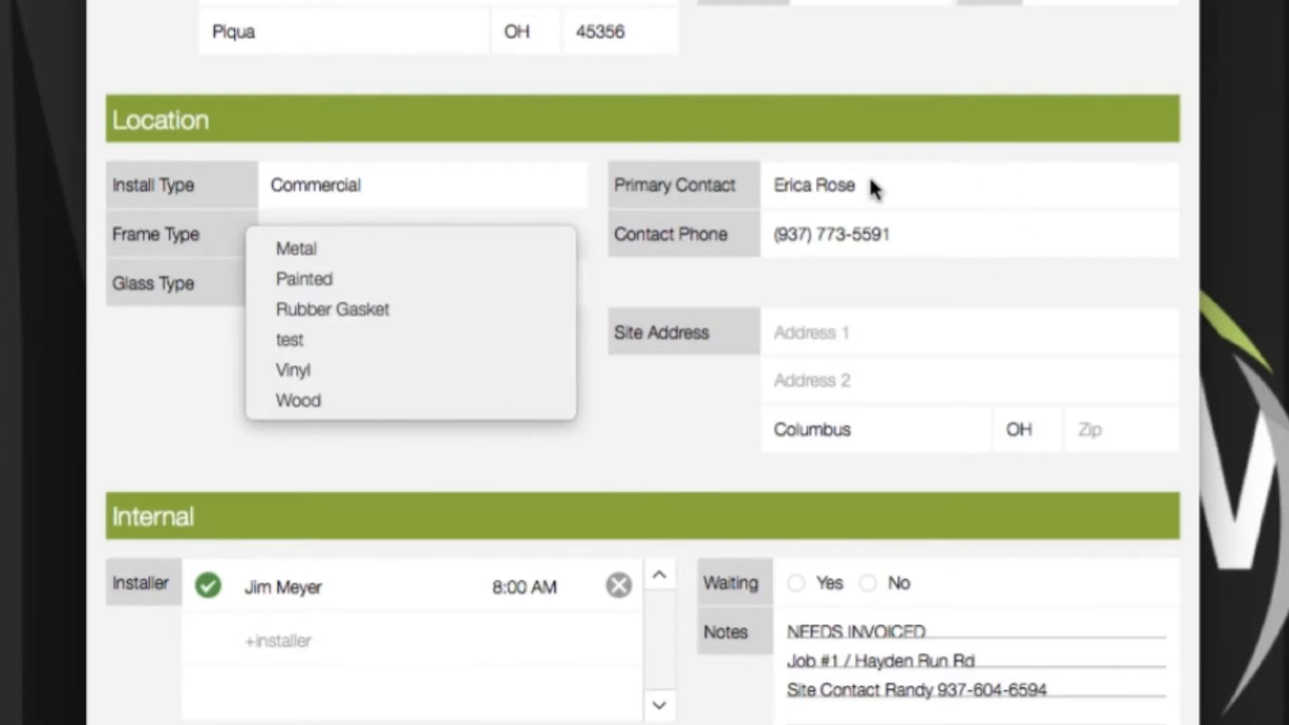
left_click(183, 374)
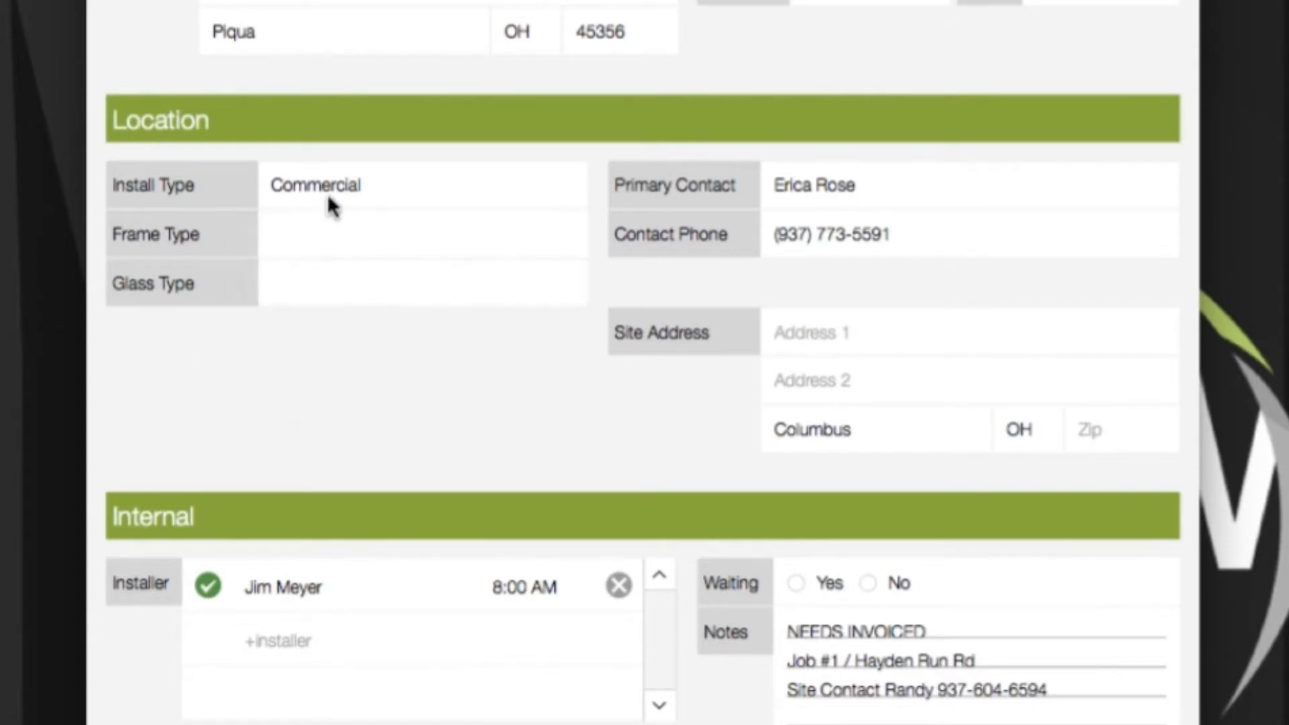
left_click(281, 287)
left_click(175, 360)
Step: Review the Installer and Salesperson choices, then scroll down to the work order tabs
scroll(416, 346, "down", 4)
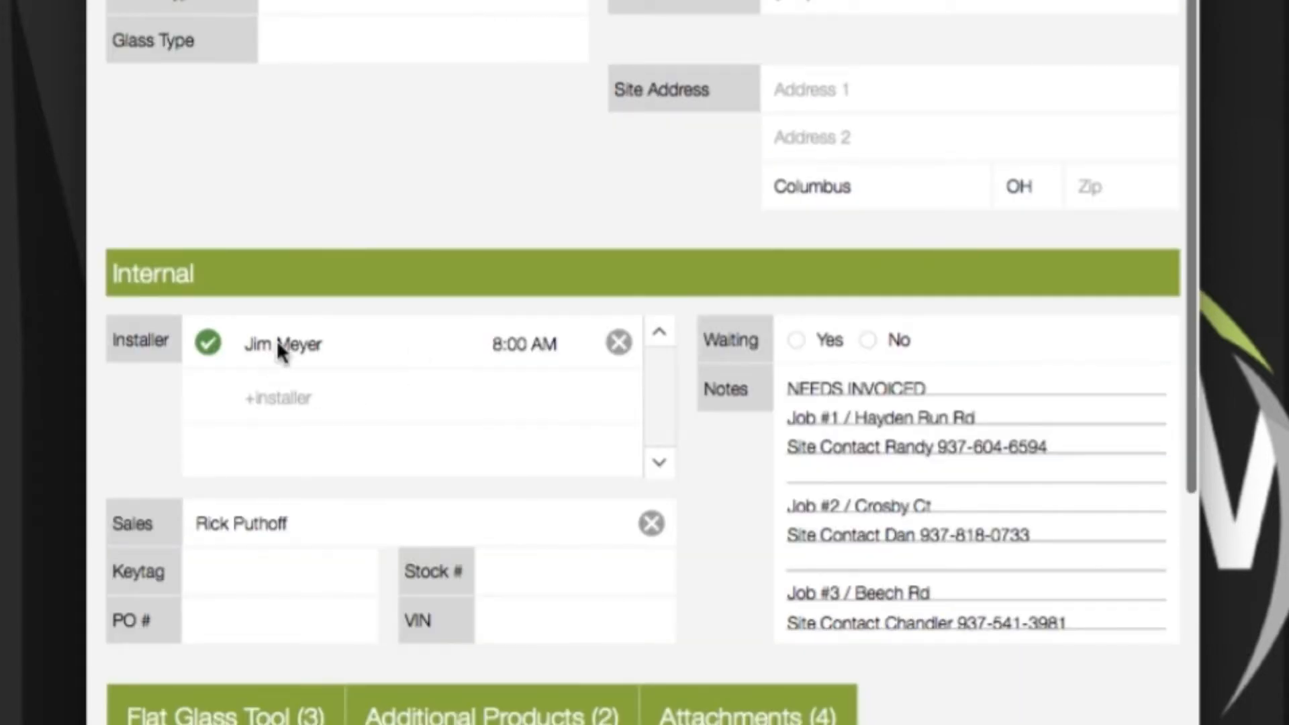
left_click(277, 339)
left_click(318, 188)
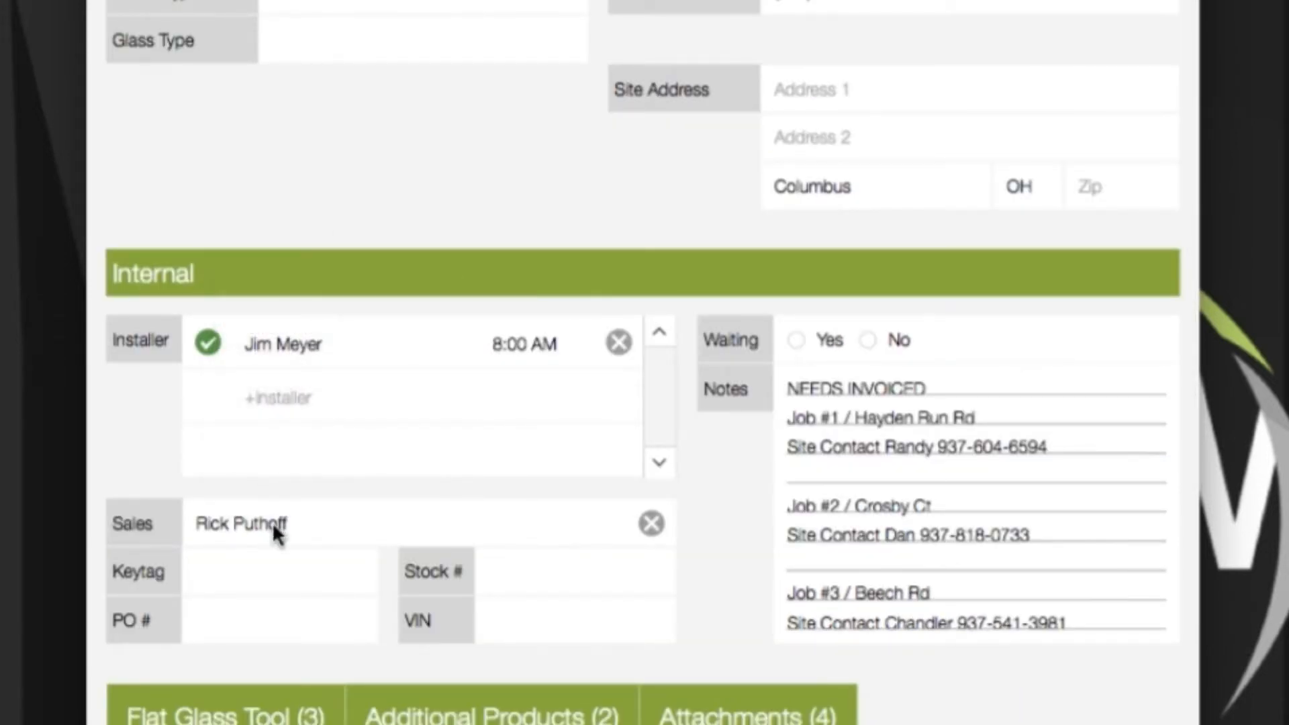
left_click(277, 530)
left_click(311, 131)
scroll(479, 386, "down", 7)
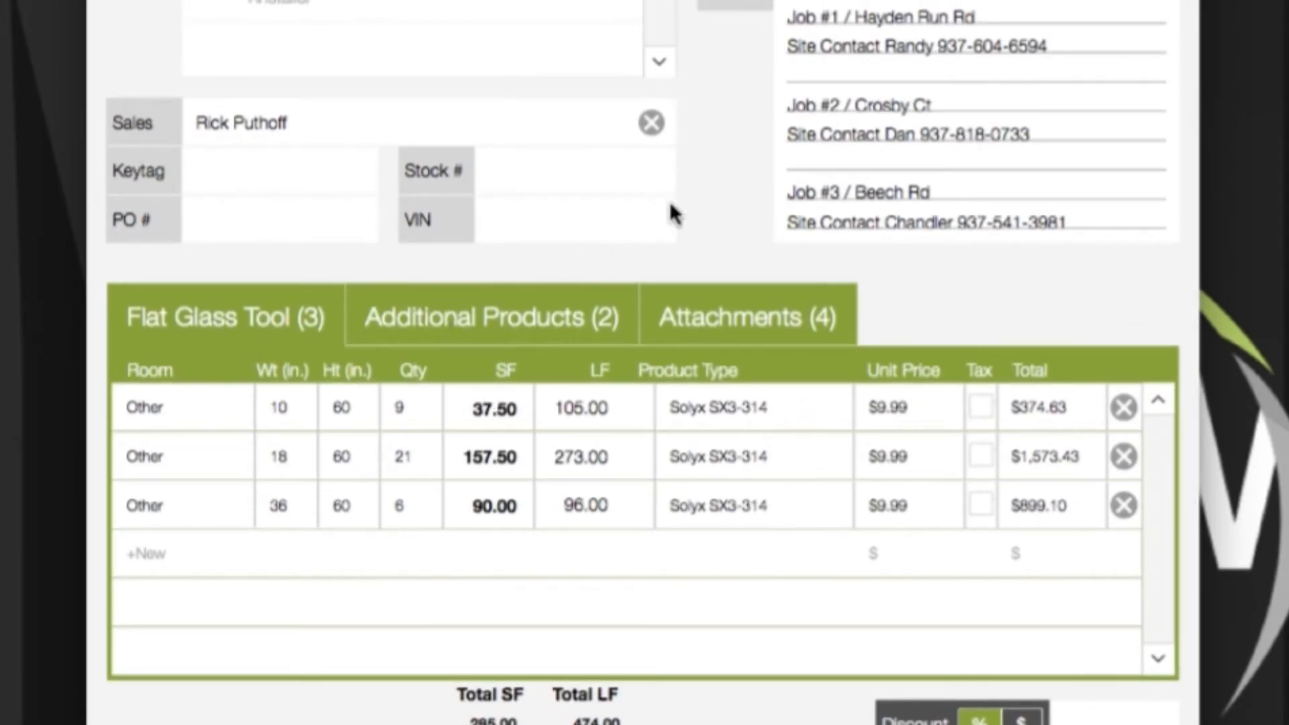
scroll(731, 176, "down", 3)
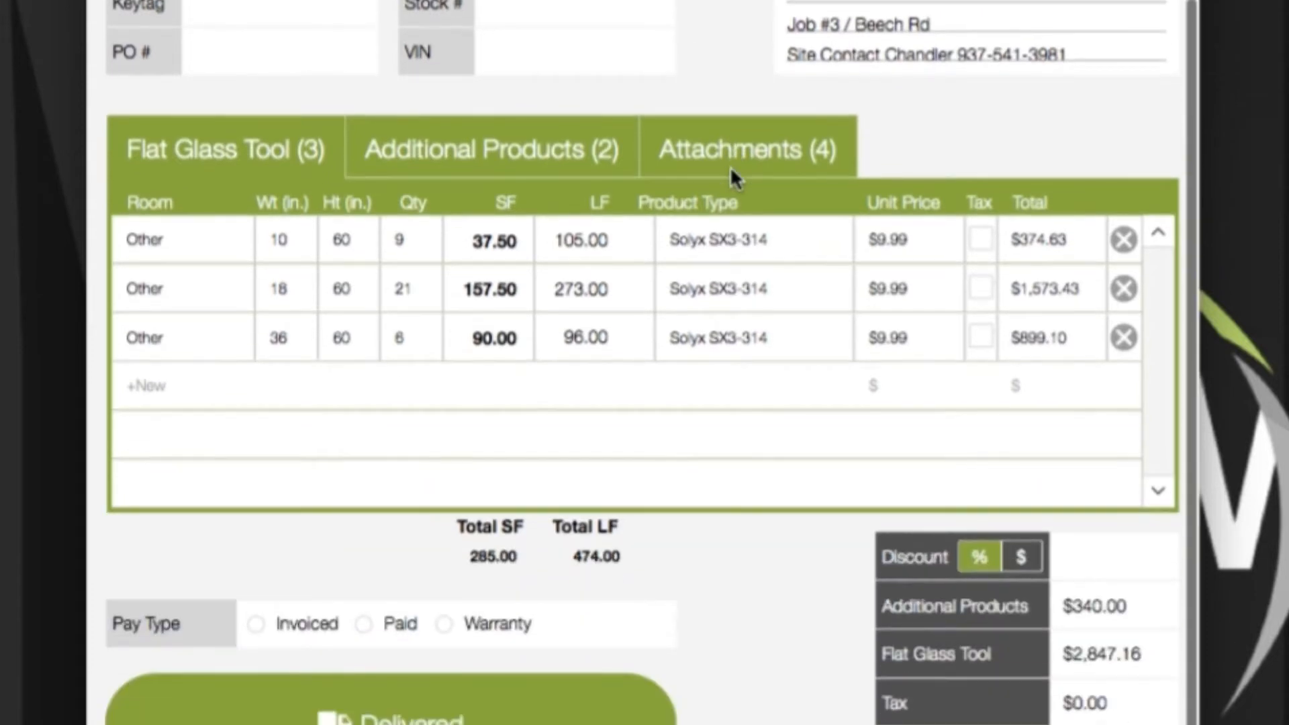
left_click(767, 147)
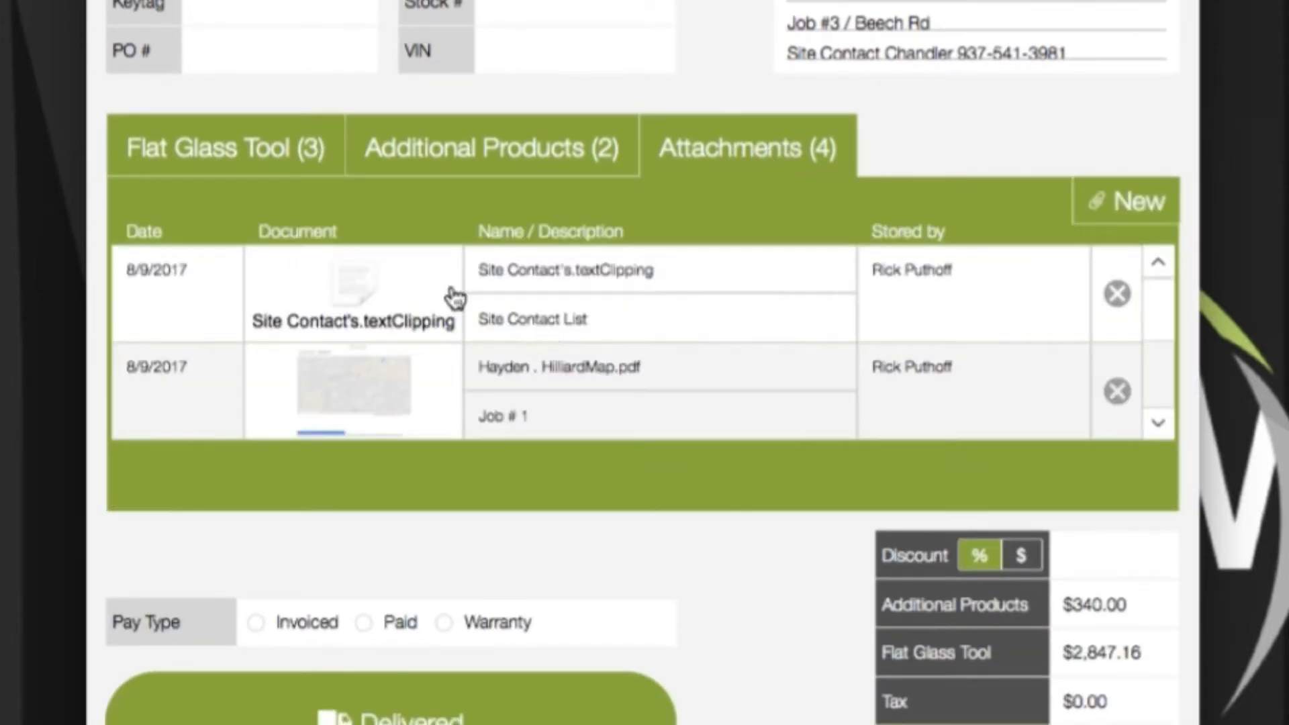
scroll(454, 298, "down", 3)
scroll(426, 323, "down", 2)
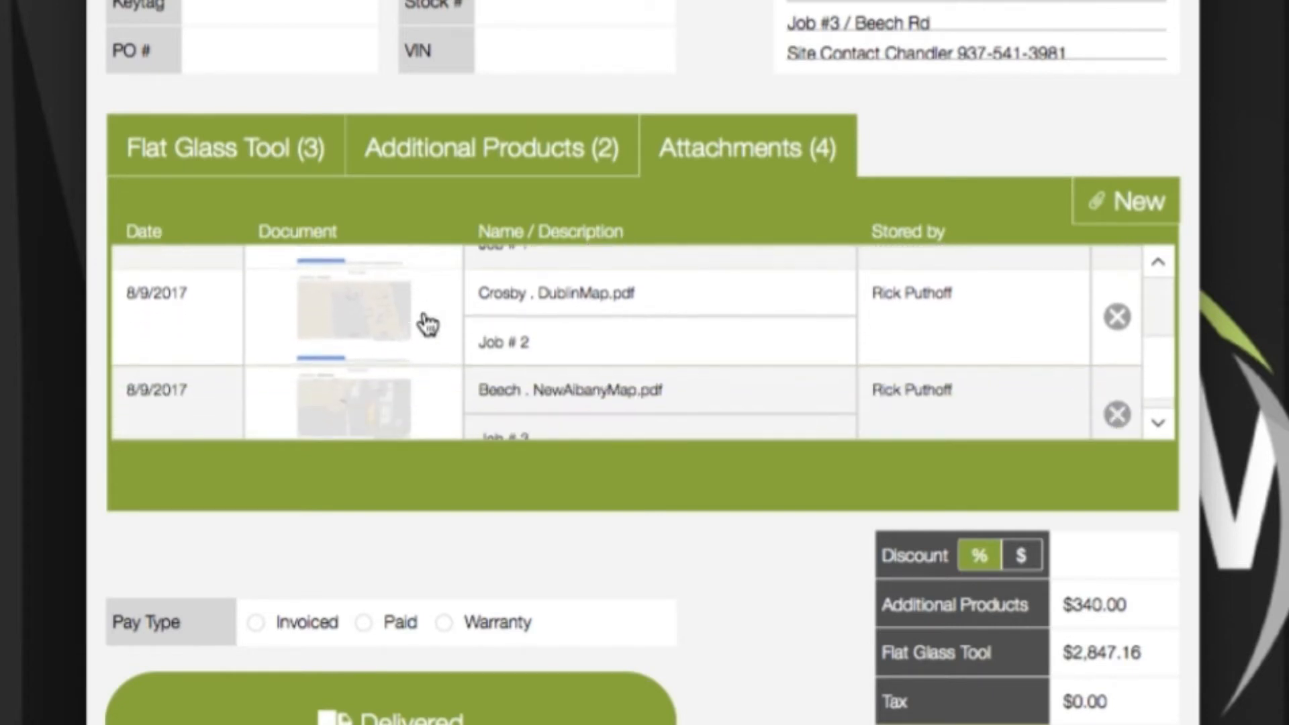
scroll(393, 386, "up", 3)
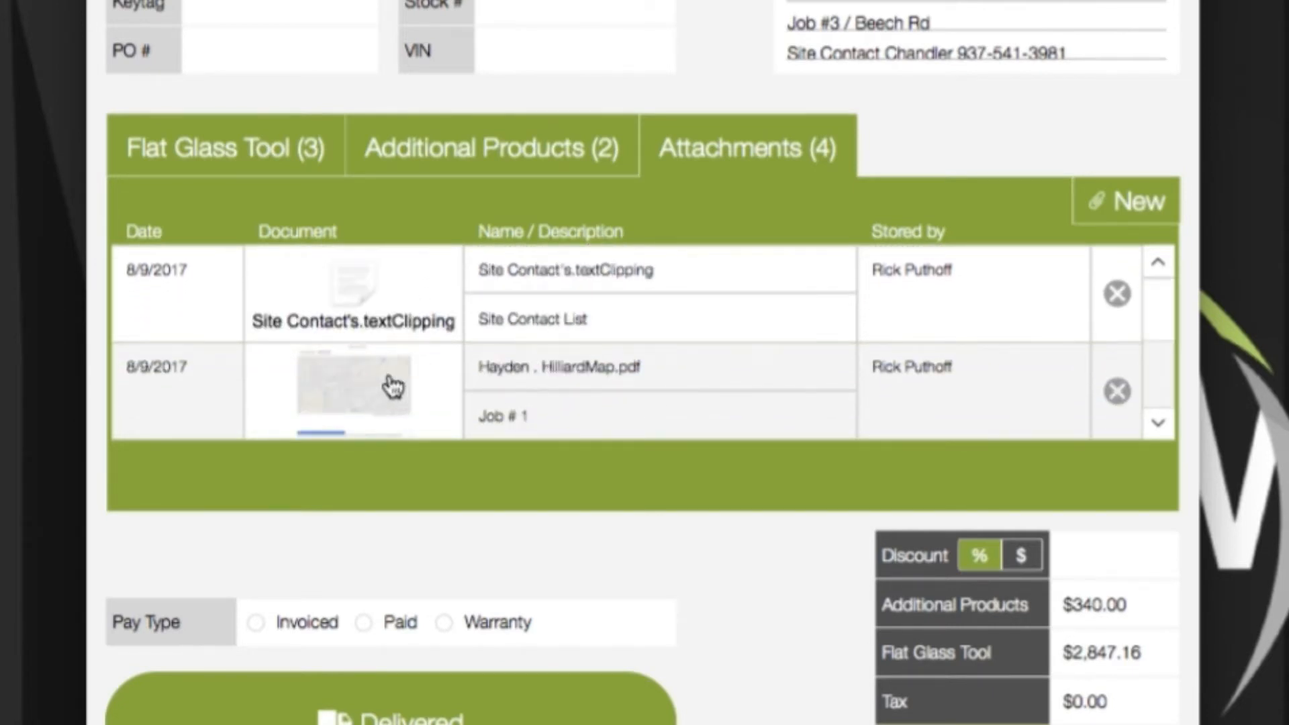
scroll(382, 366, "down", 1)
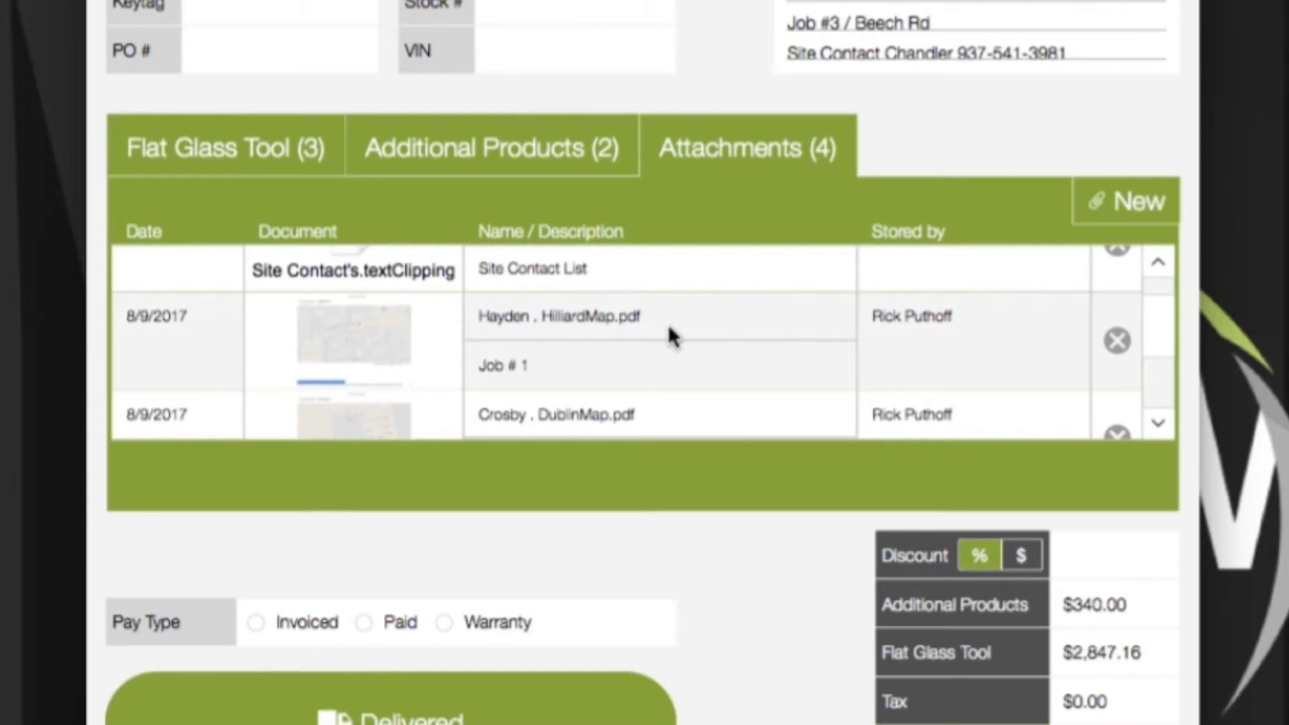
scroll(416, 334, "down", 3)
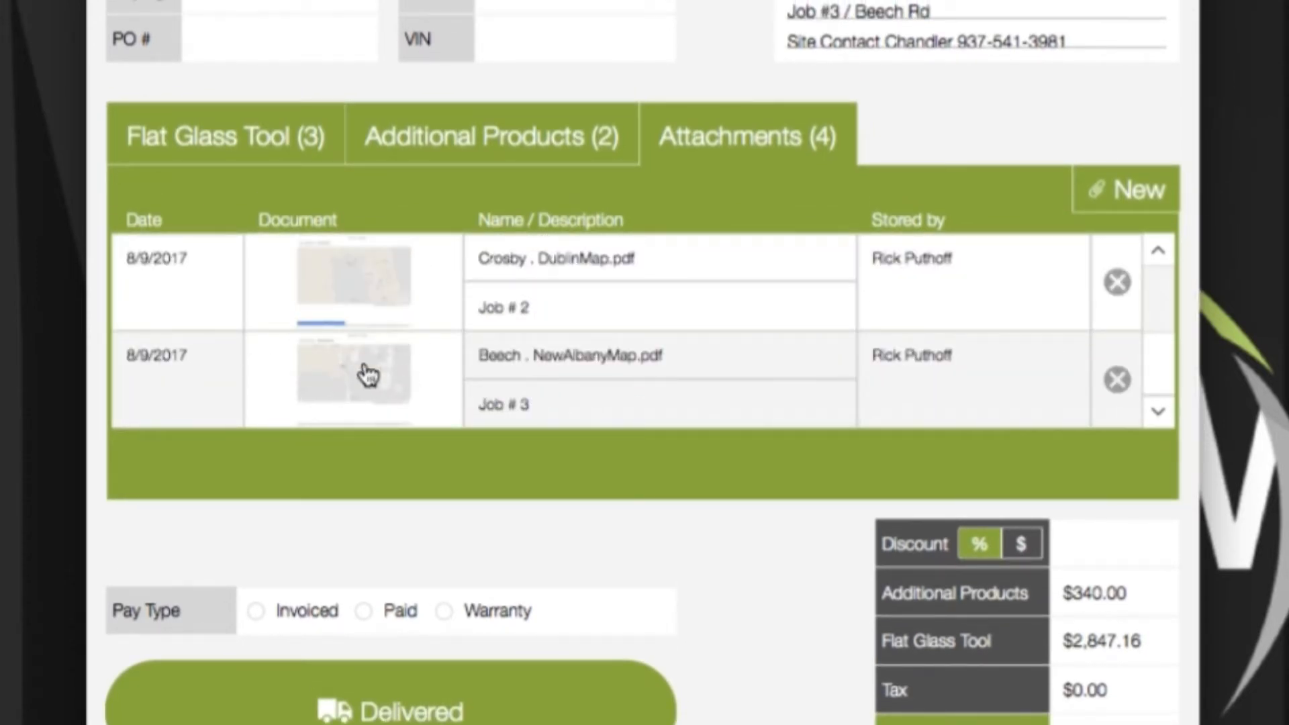
scroll(368, 374, "up", 3)
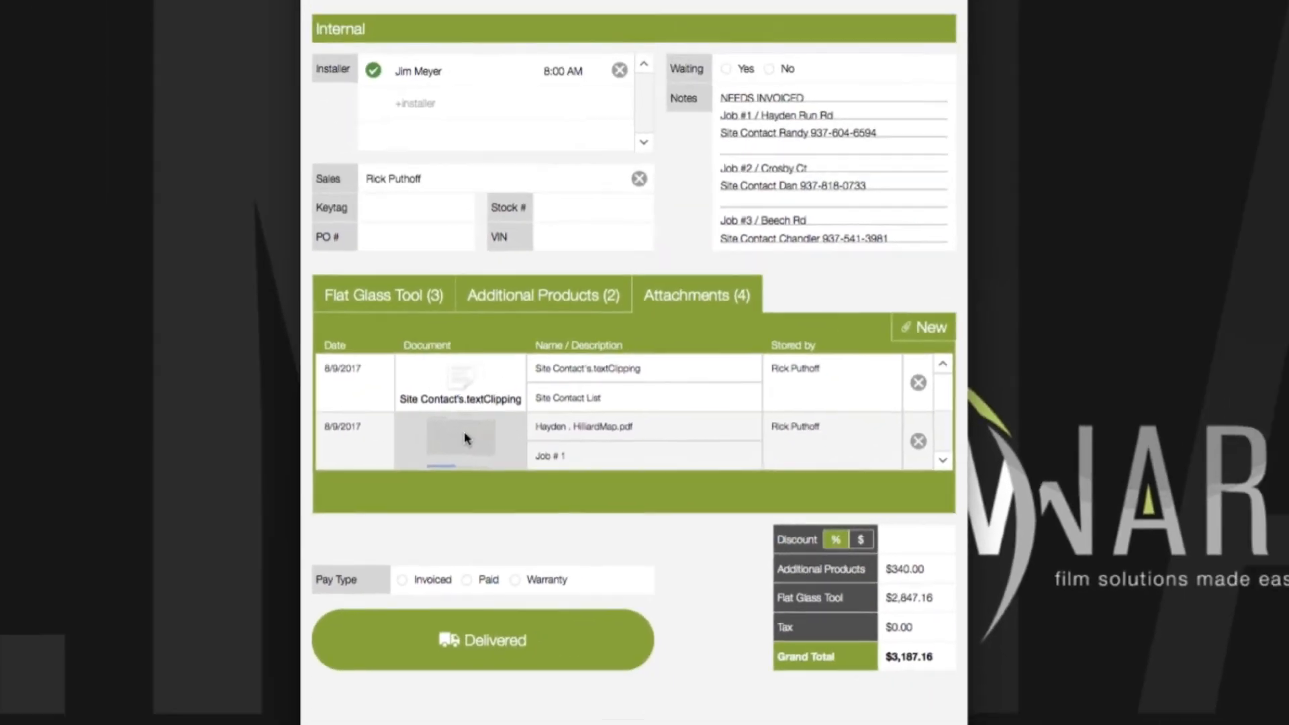
left_click(395, 397)
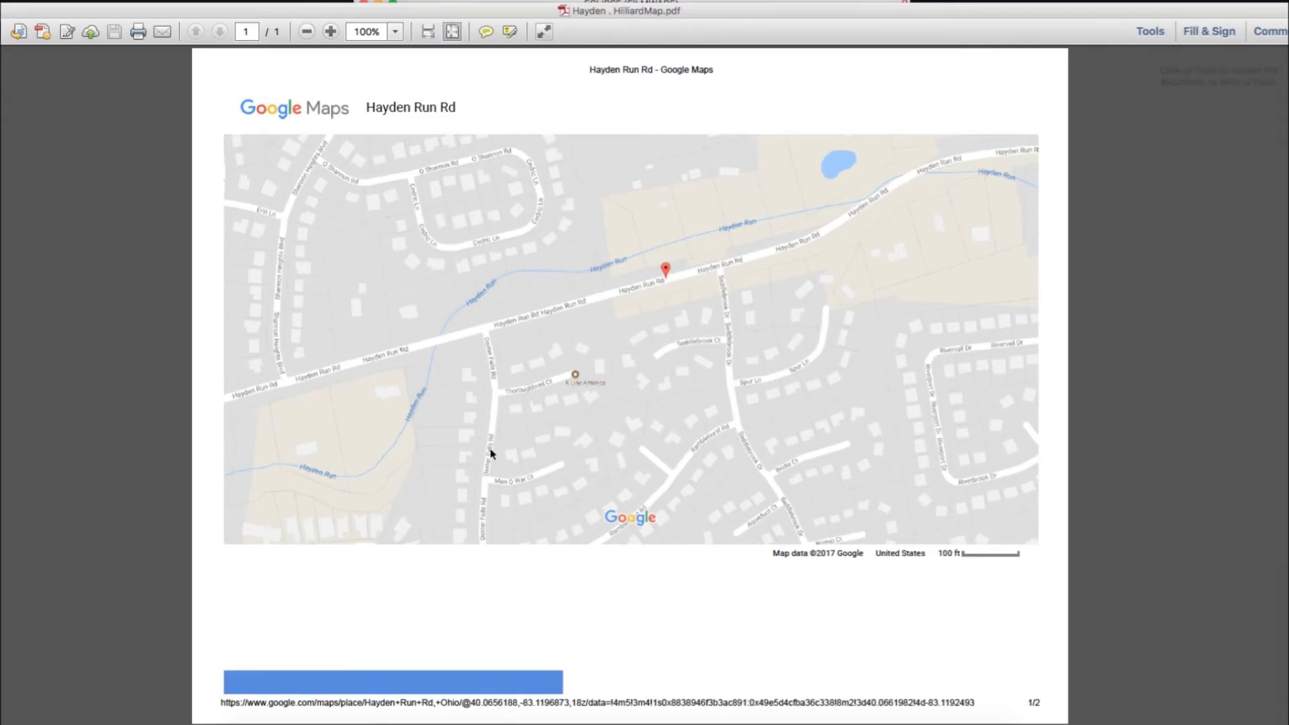
left_click(491, 454)
left_click(143, 258)
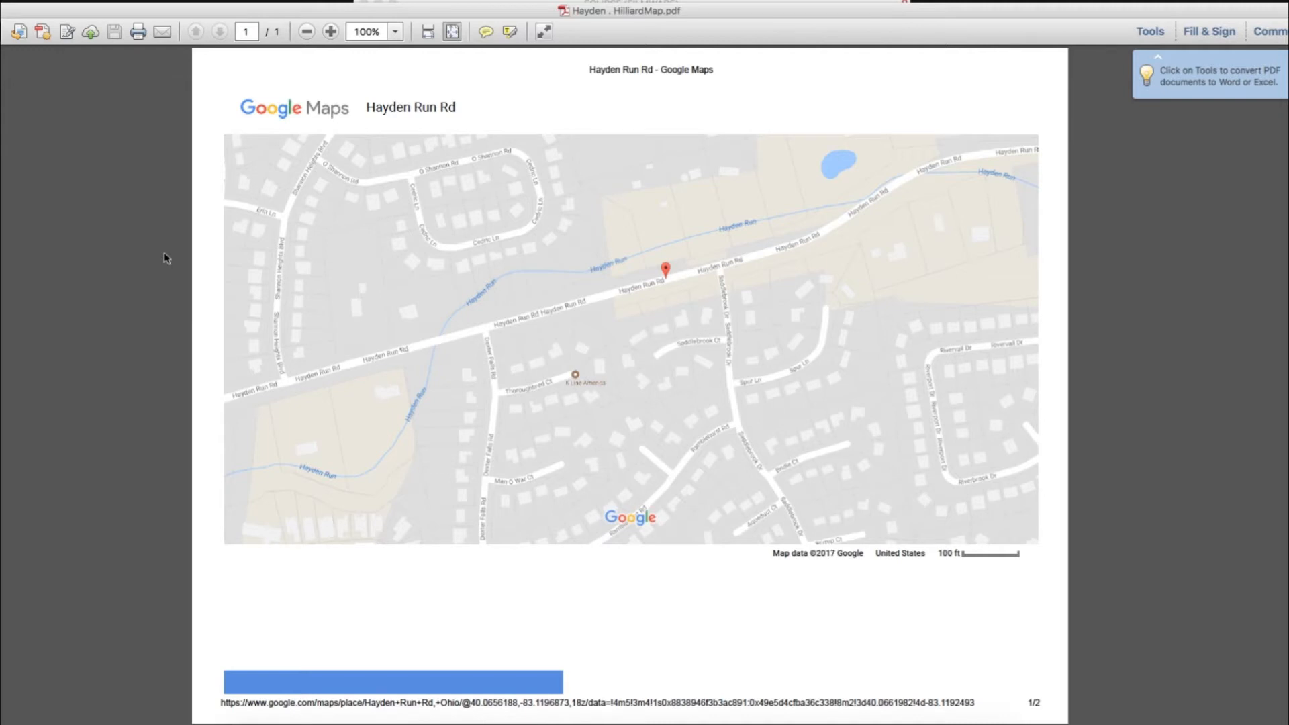
left_click_drag(40, 12, 139, 21)
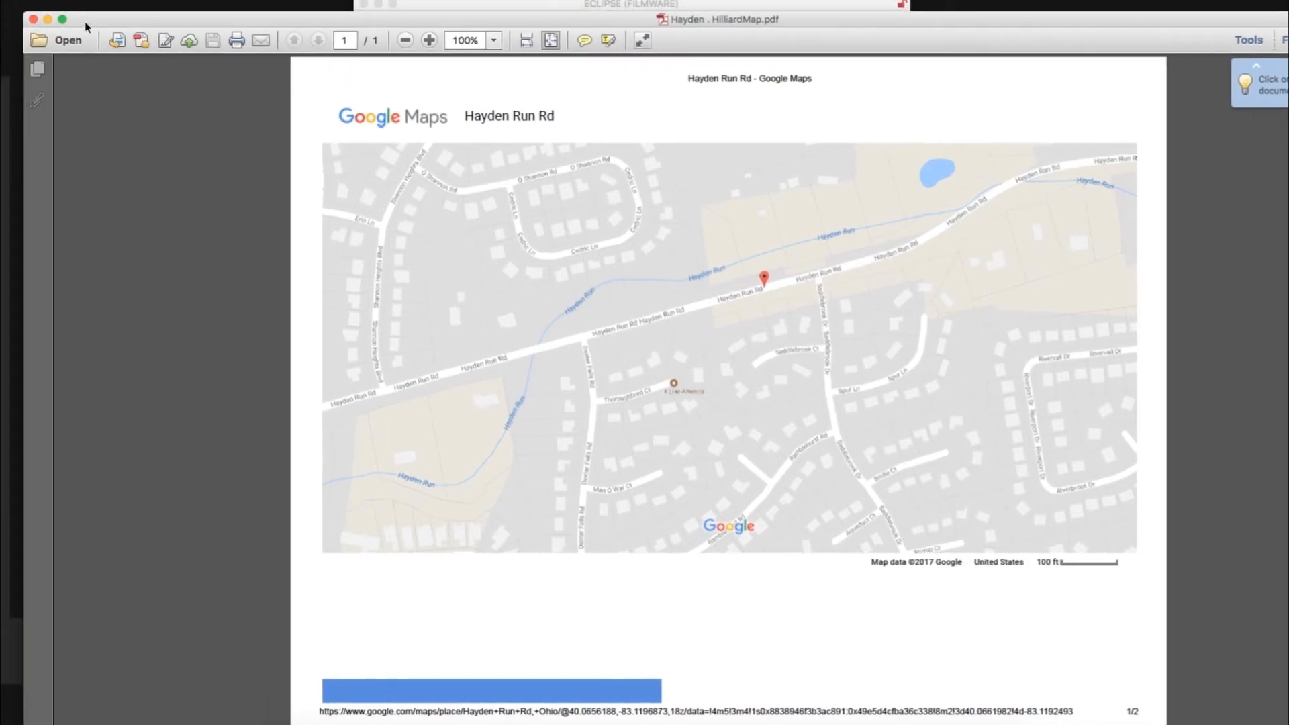
left_click(33, 20)
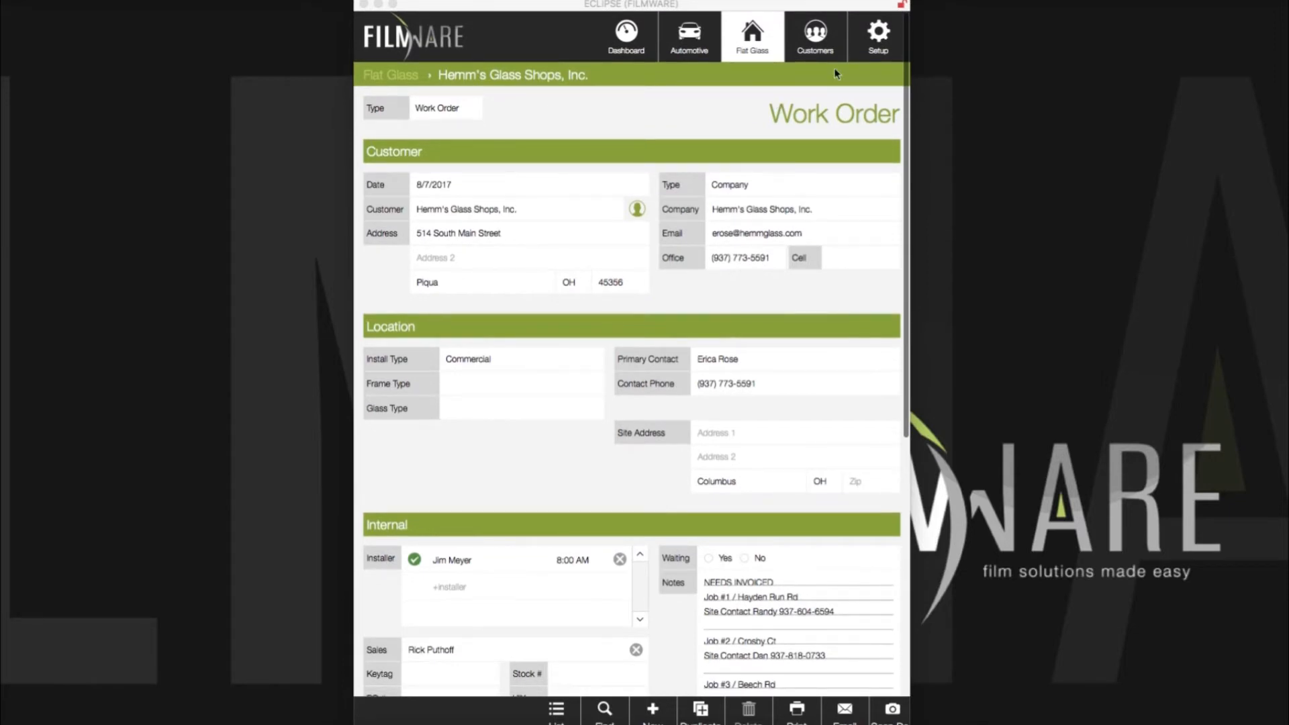
Step: Permanently delete the 'test' frame type from Setup > Frame Types
left_click(882, 39)
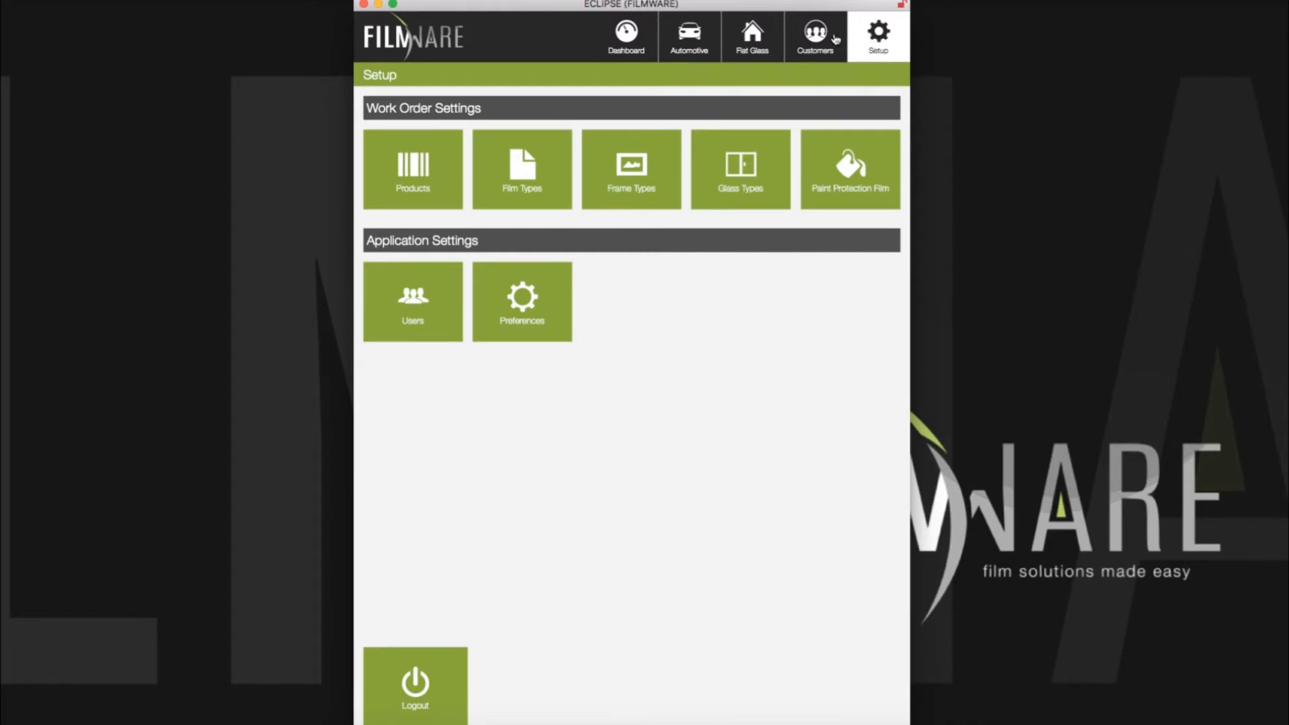
left_click(646, 164)
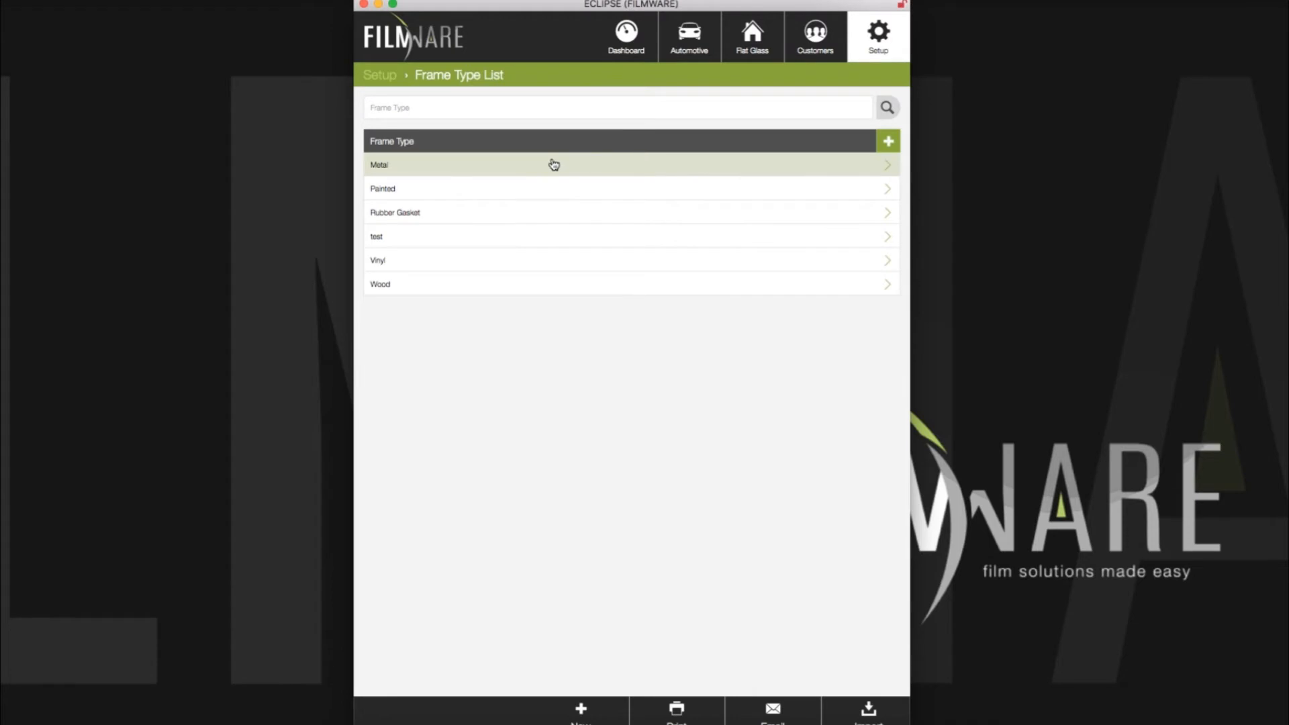
left_click(442, 237)
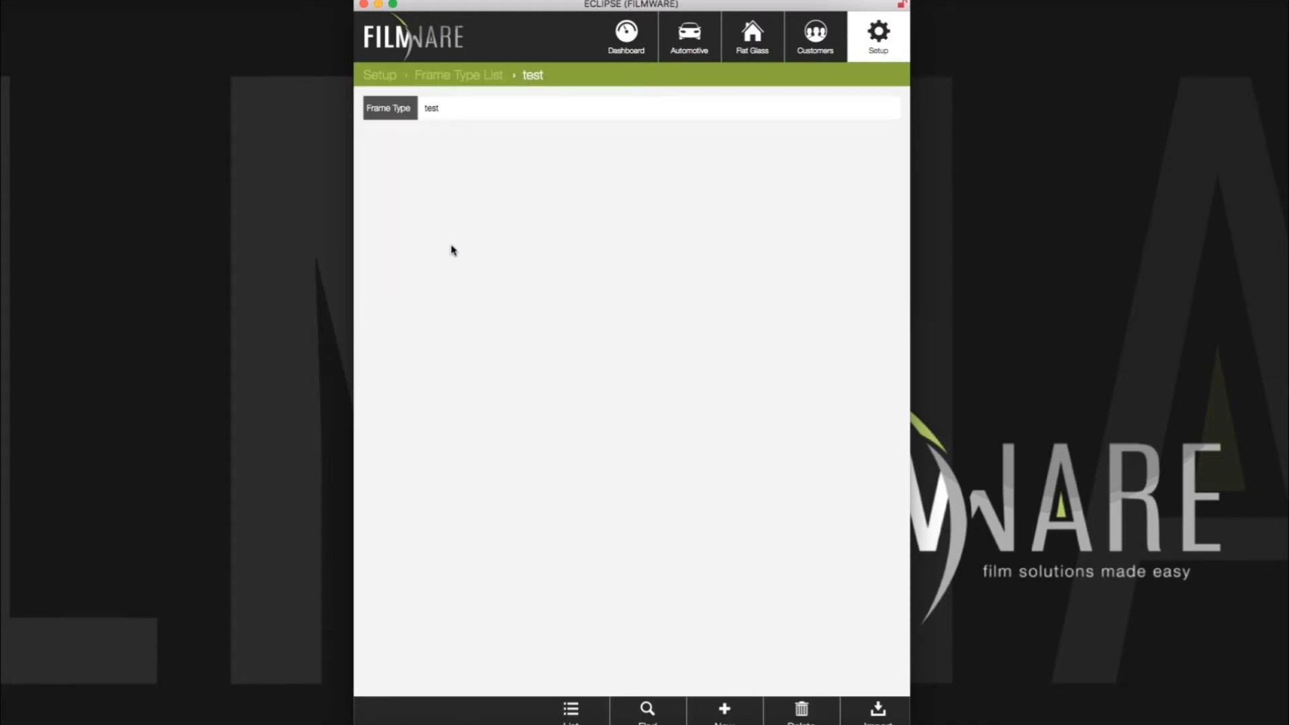
left_click(802, 711)
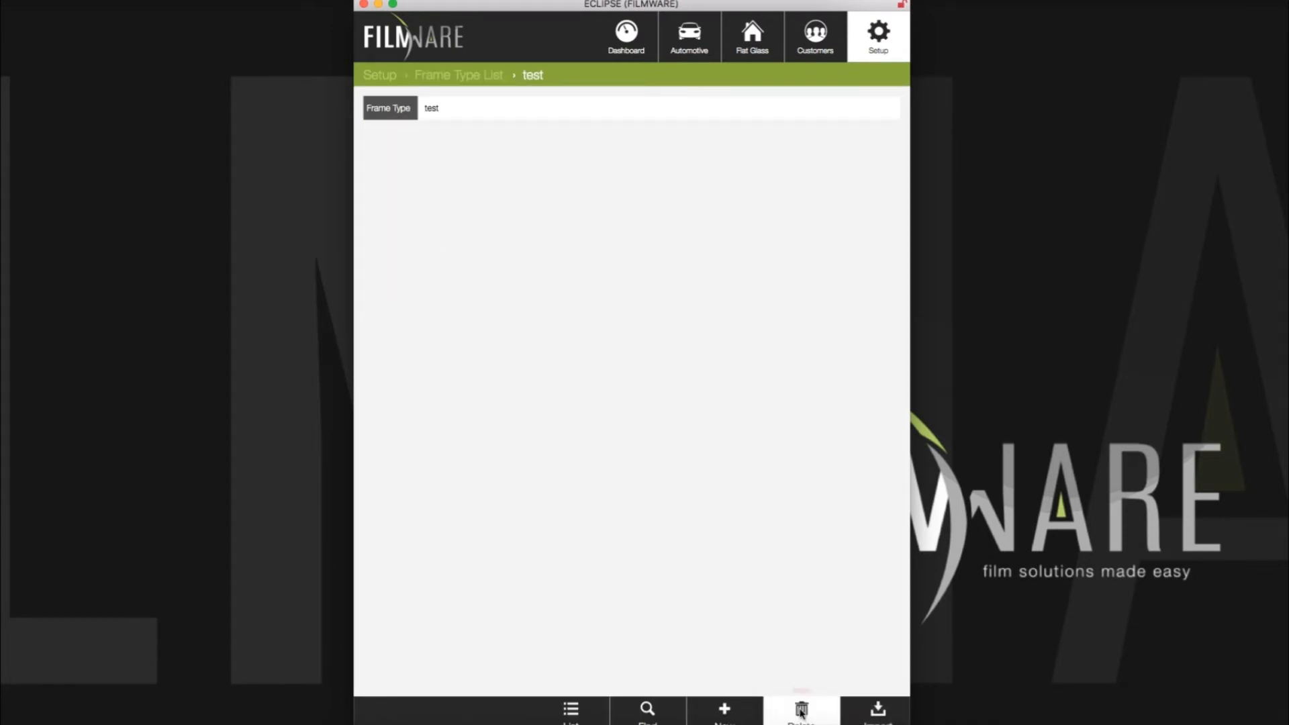
left_click(799, 663)
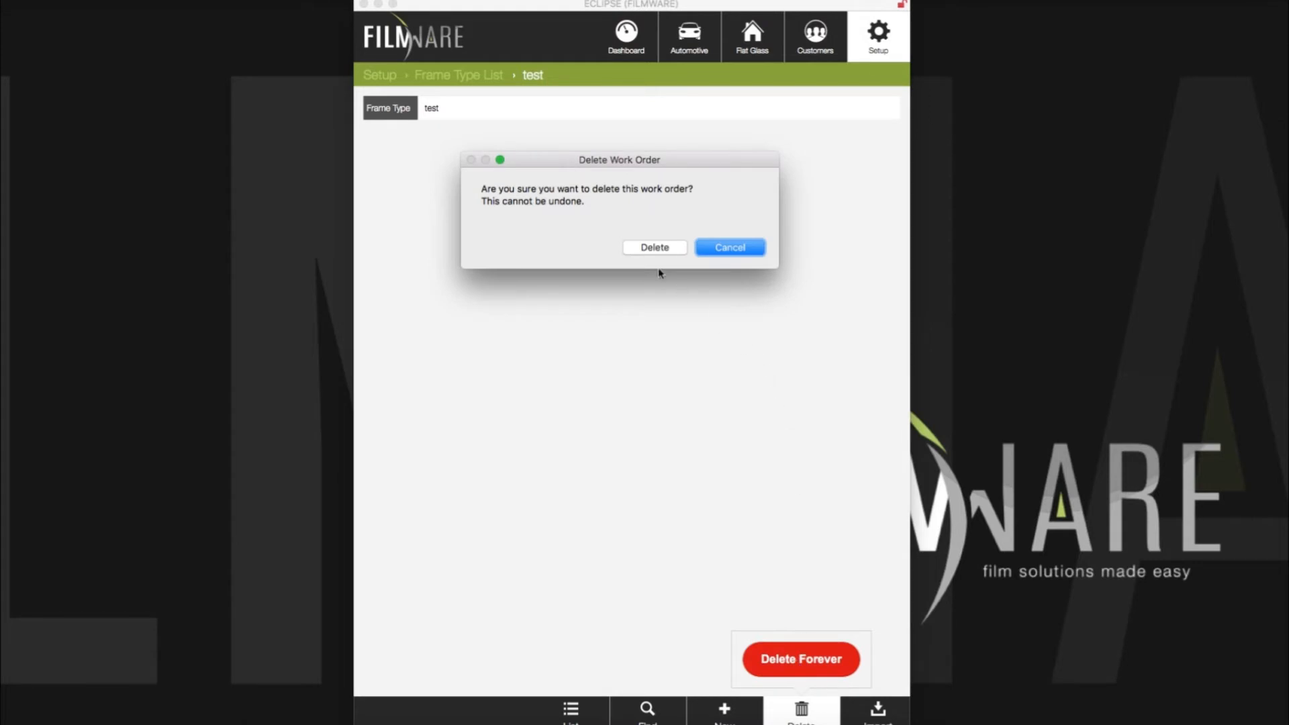
left_click(655, 248)
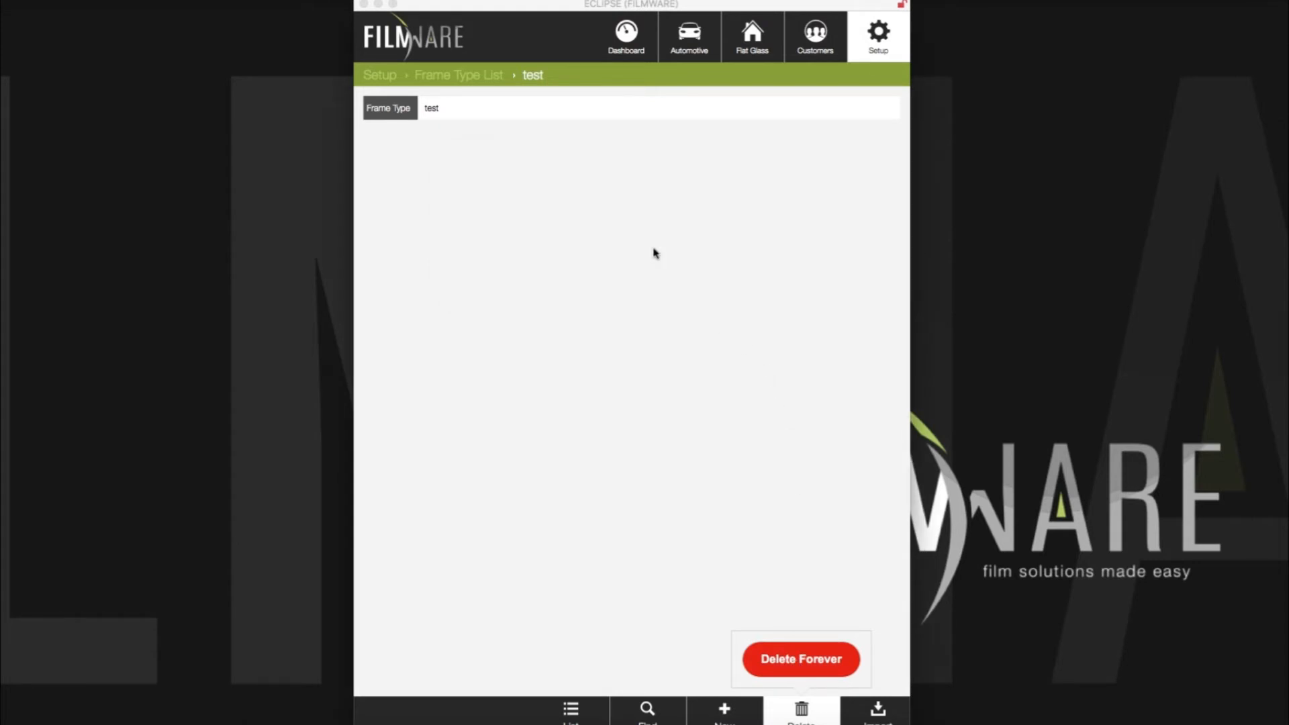
left_click(877, 37)
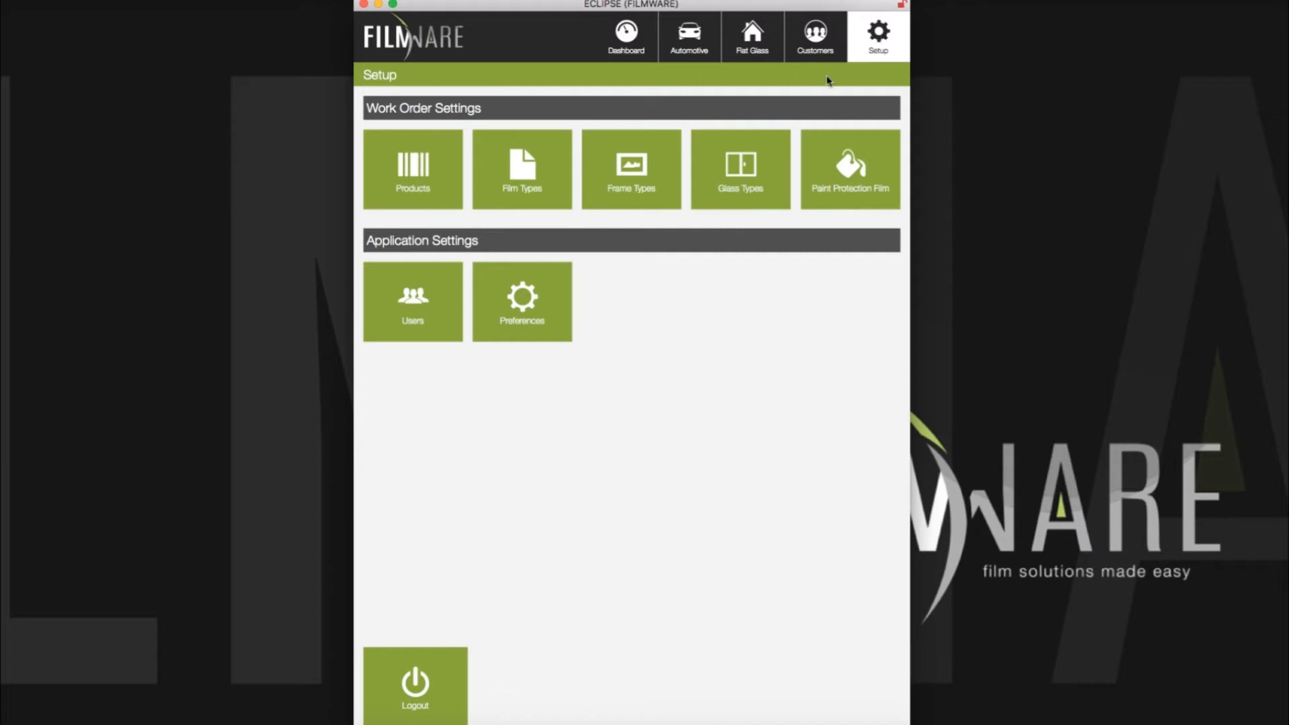
Step: Look over the Paint Protection Film packages, then show the Automotive work orders
left_click(841, 176)
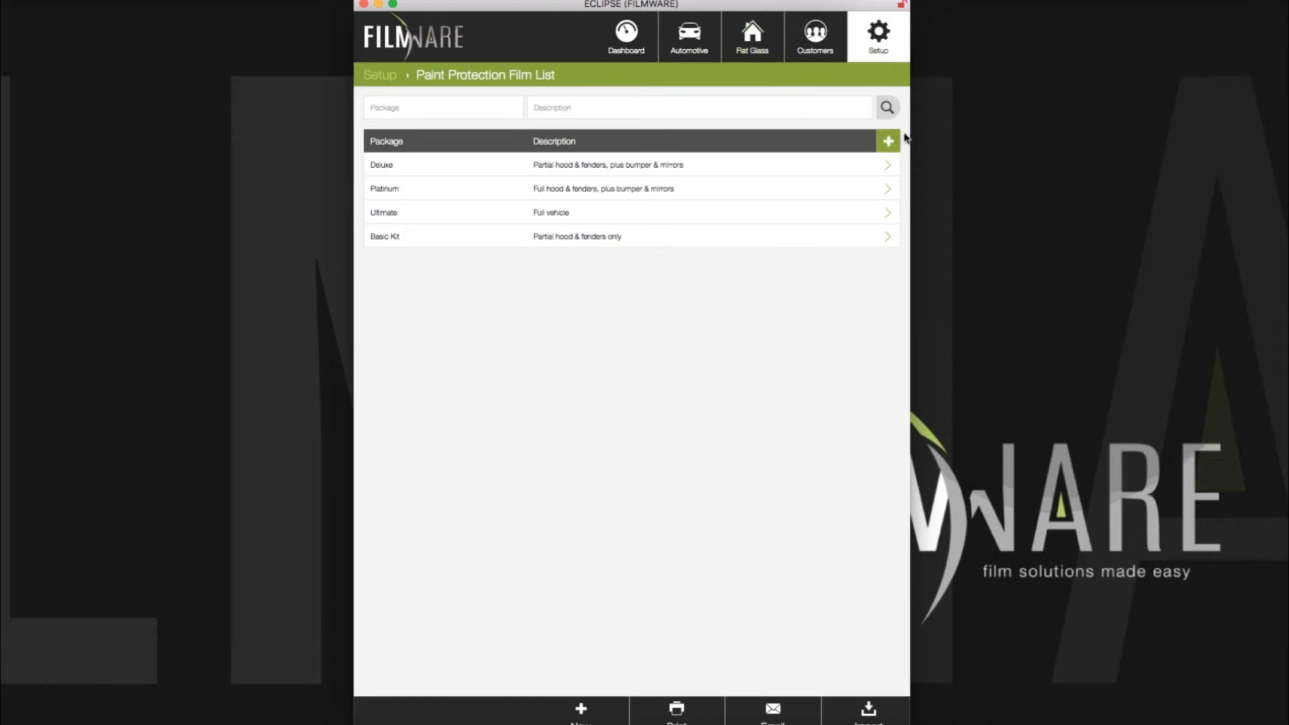
left_click(692, 37)
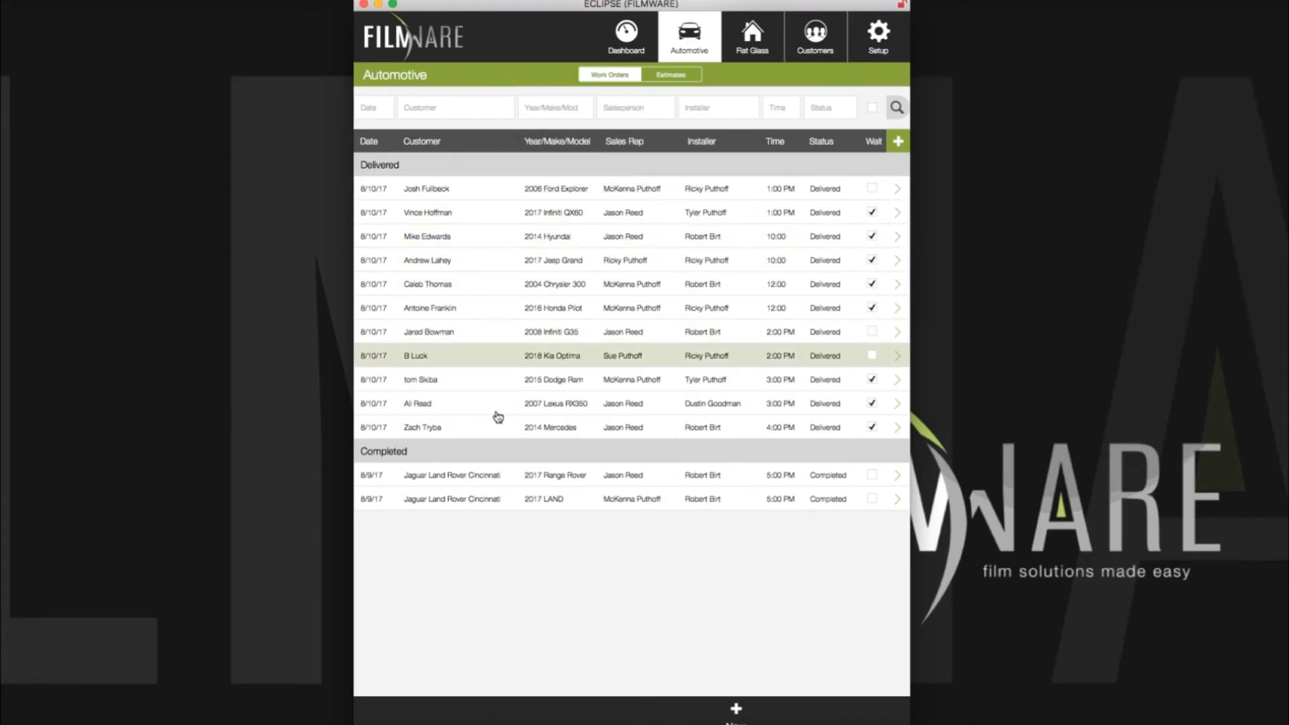
Step: Choose Basic Kit as the Jaguar Land Rover Cincinnati work order's paint protection package
left_click(494, 505)
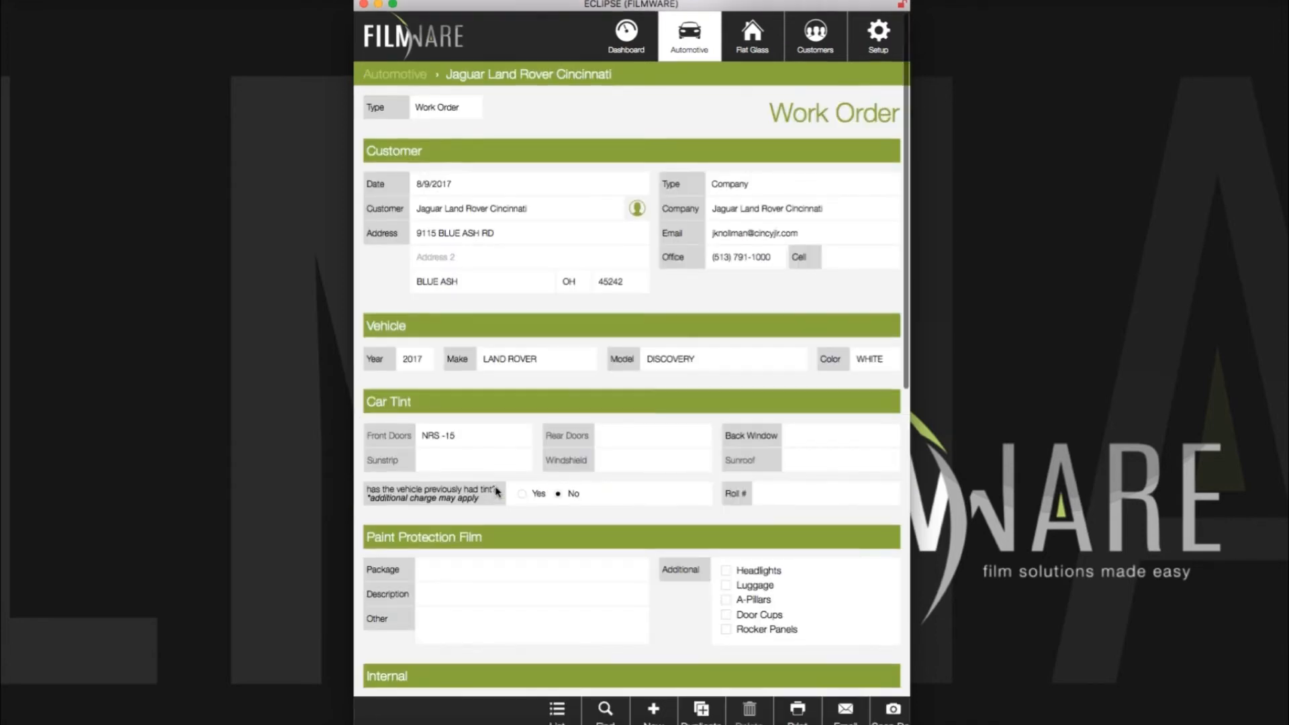
scroll(497, 492, "down", 5)
left_click(438, 288)
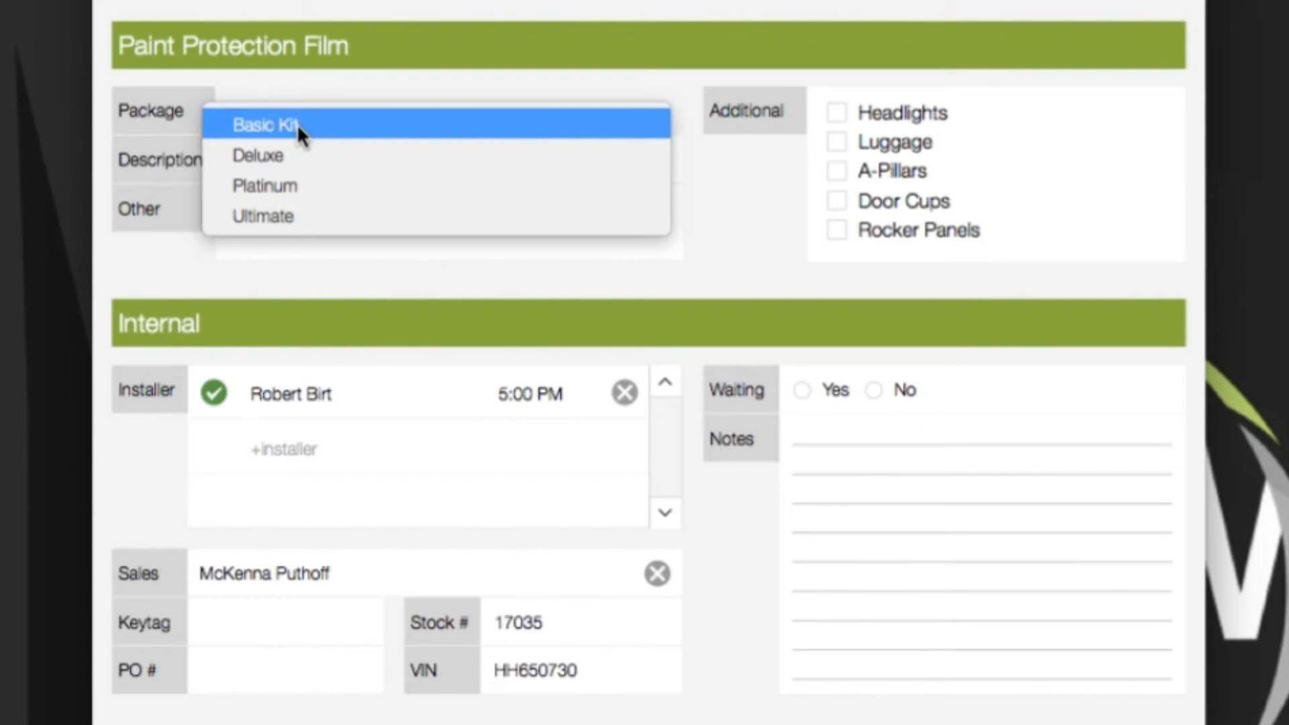
left_click(297, 124)
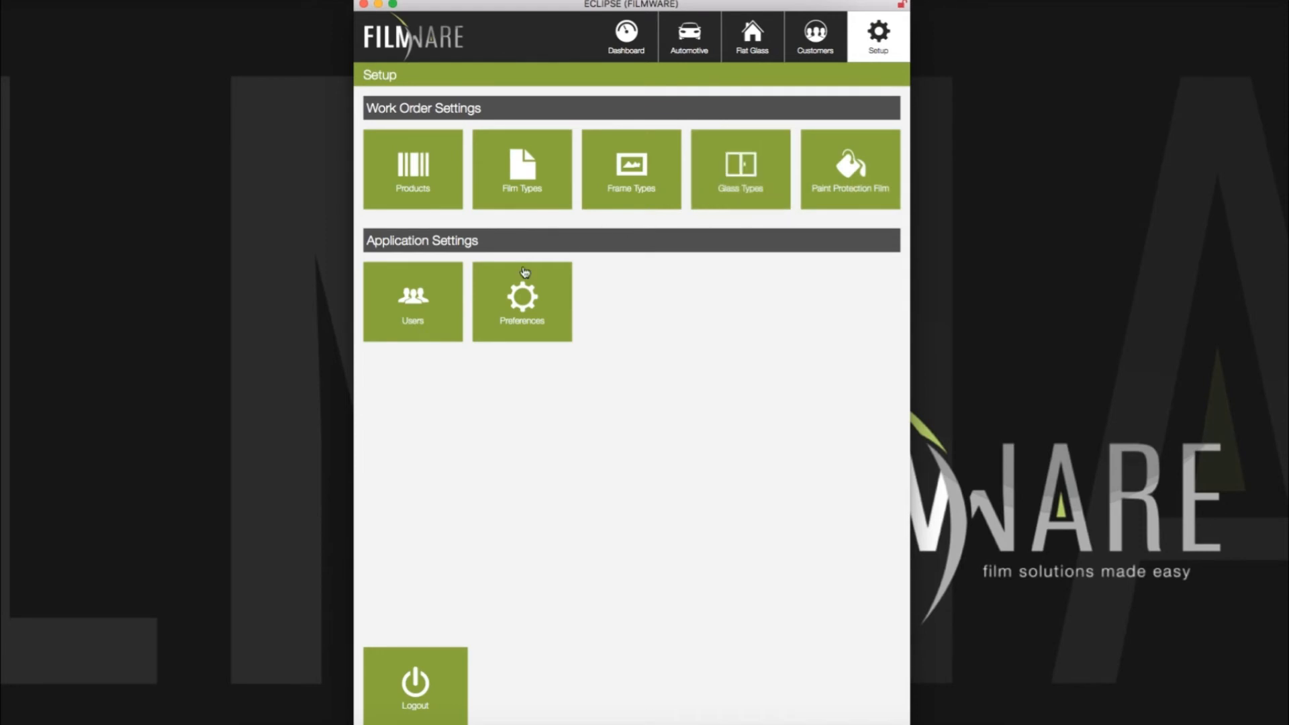
Step: Review the Users list and company Preferences, then log out of Filmware
left_click(430, 304)
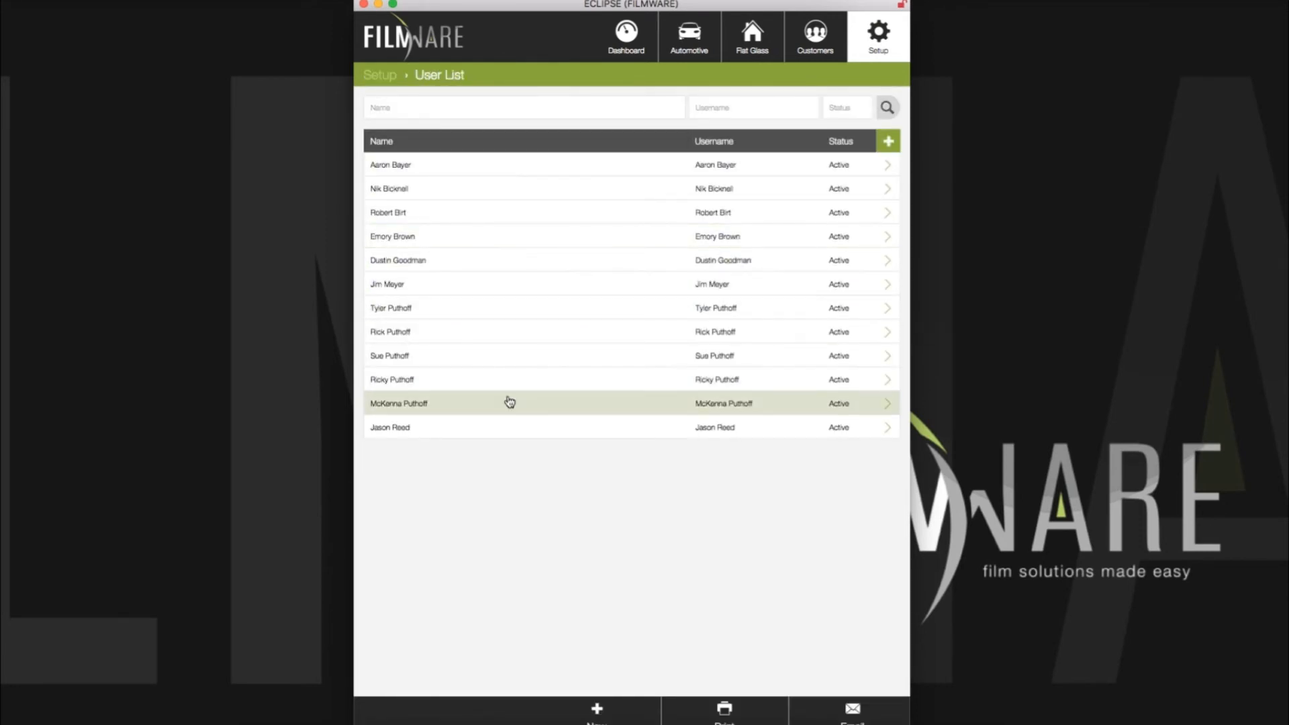
left_click(876, 38)
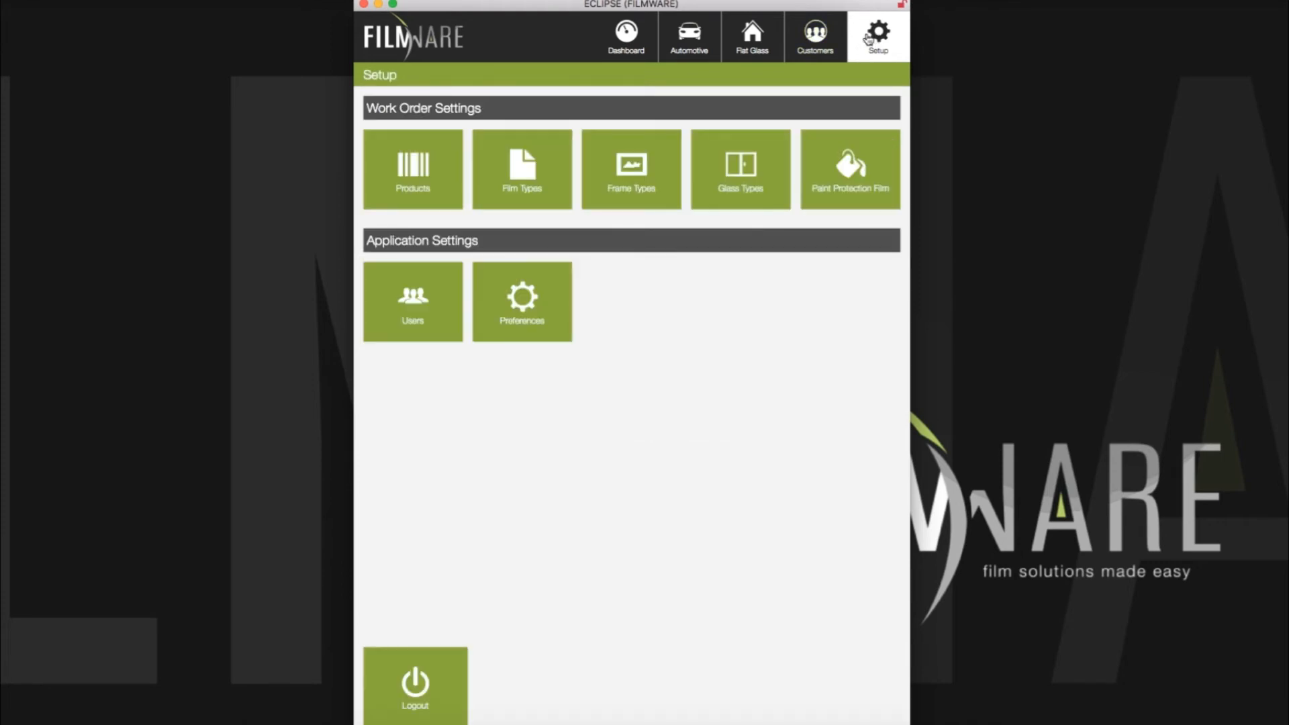
left_click(532, 303)
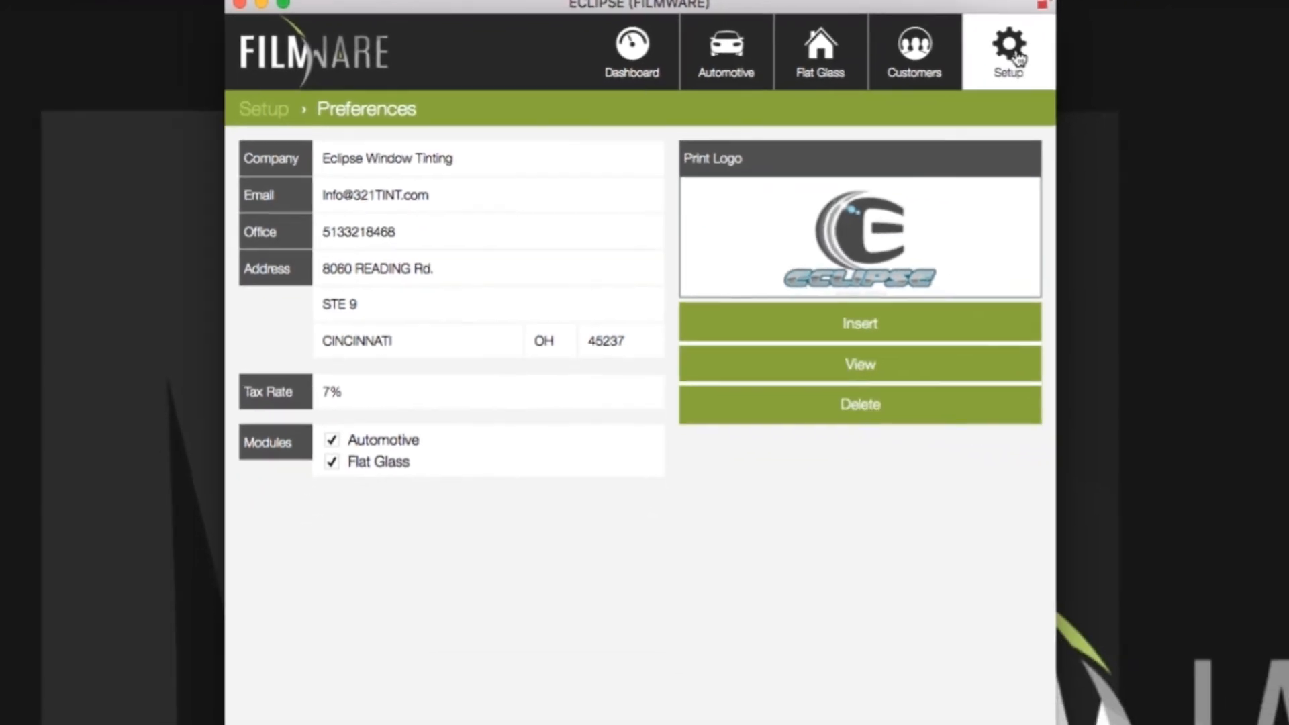
left_click(1154, 71)
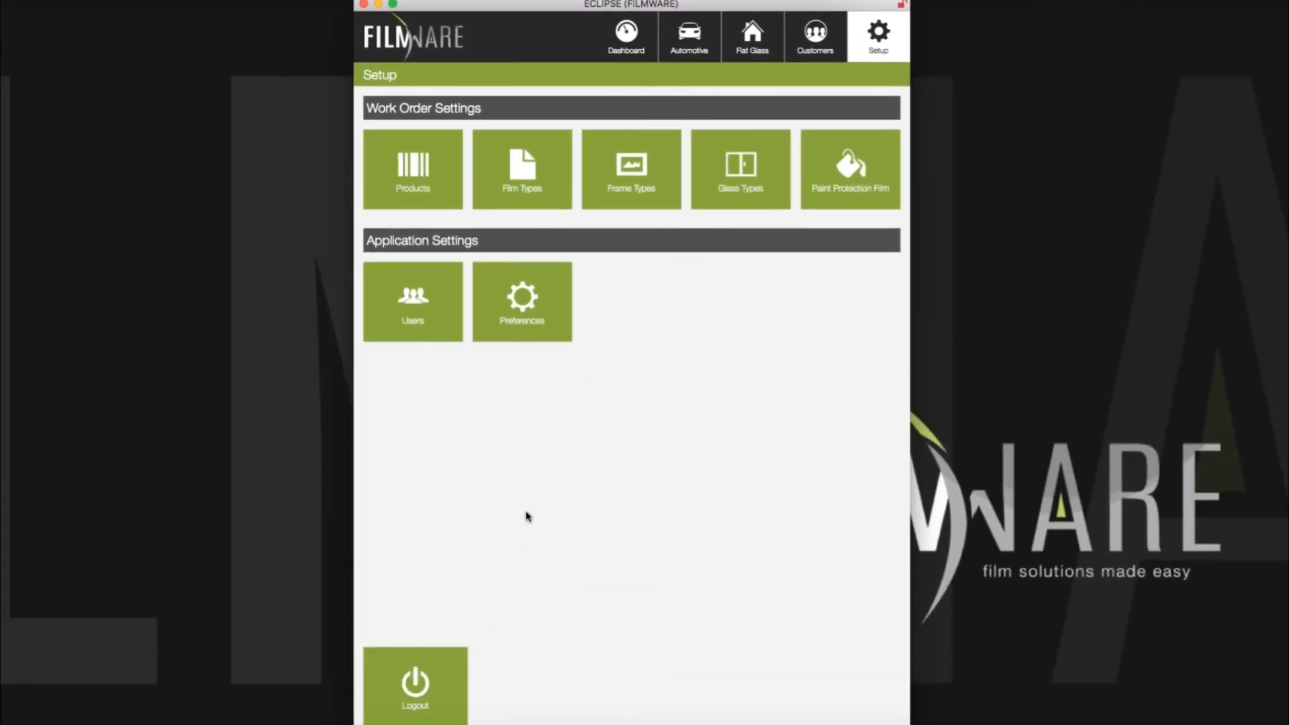
left_click(415, 691)
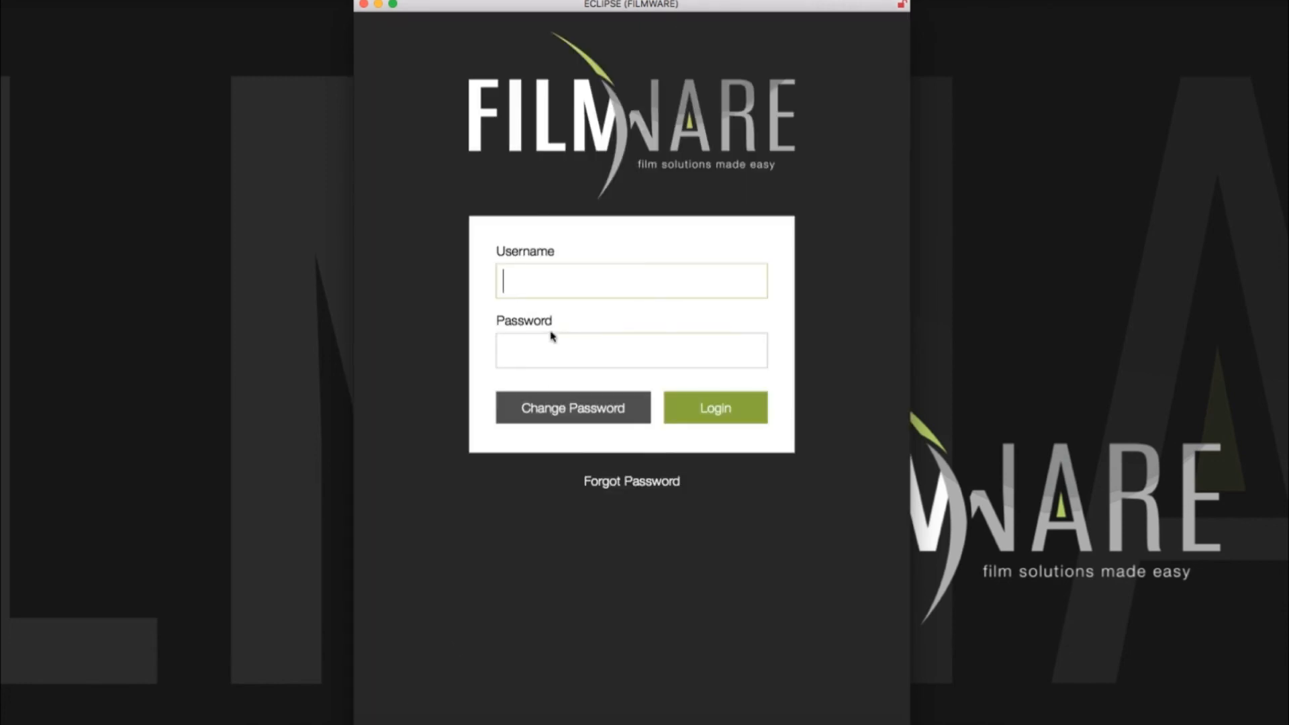